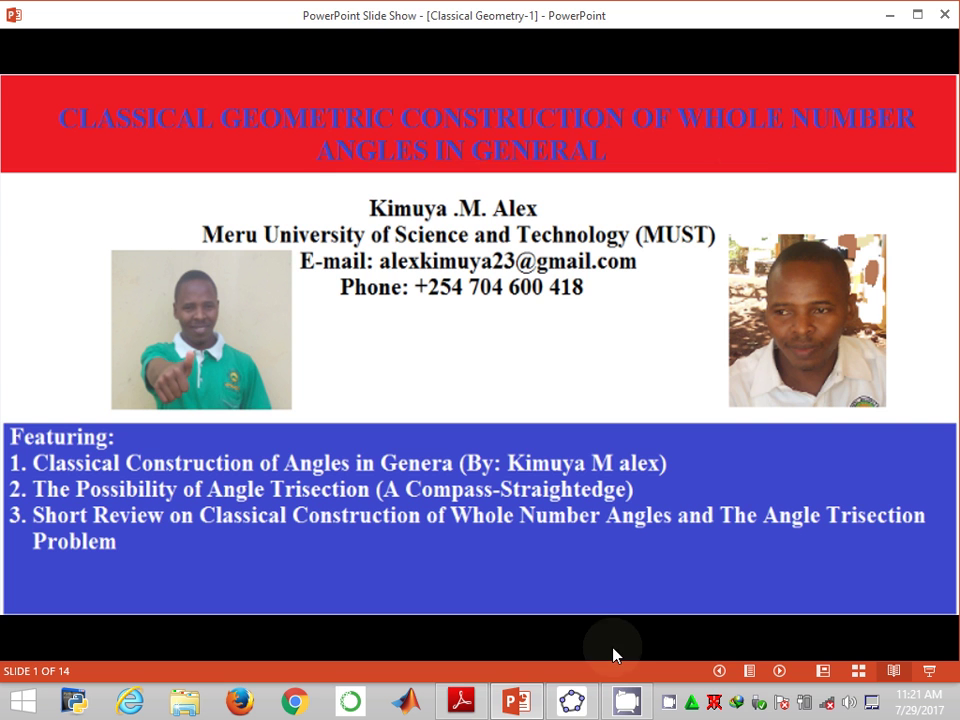
# Pan the empty graphics view so the origin sits near the lower left, then look through the point and line tools
pyautogui.click(577, 708)
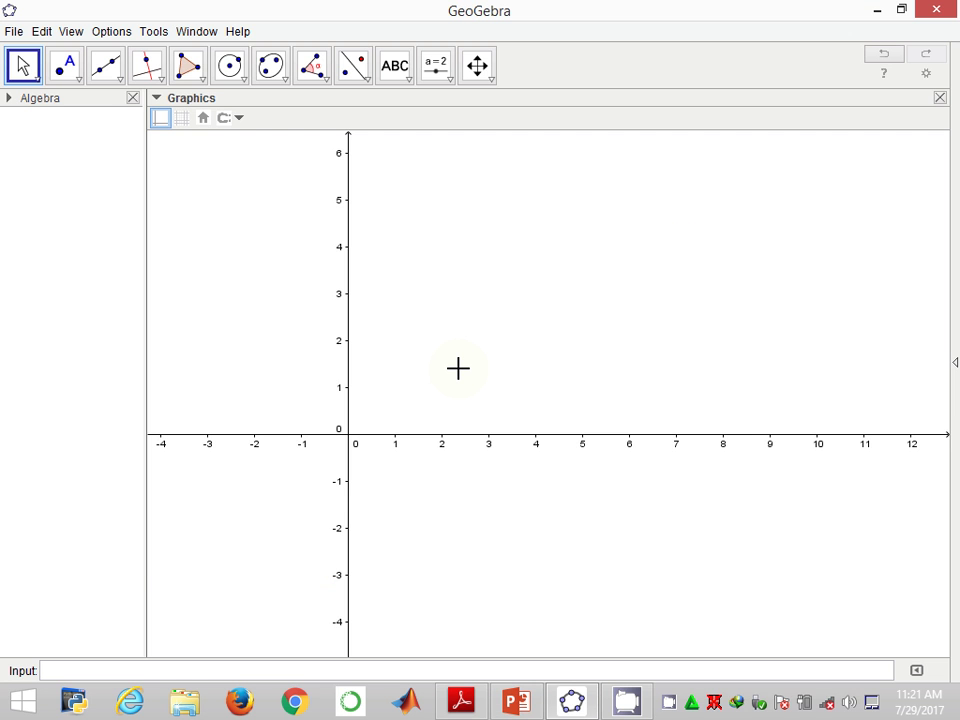
pyautogui.moveTo(455, 200); pyautogui.dragTo(318, 362)
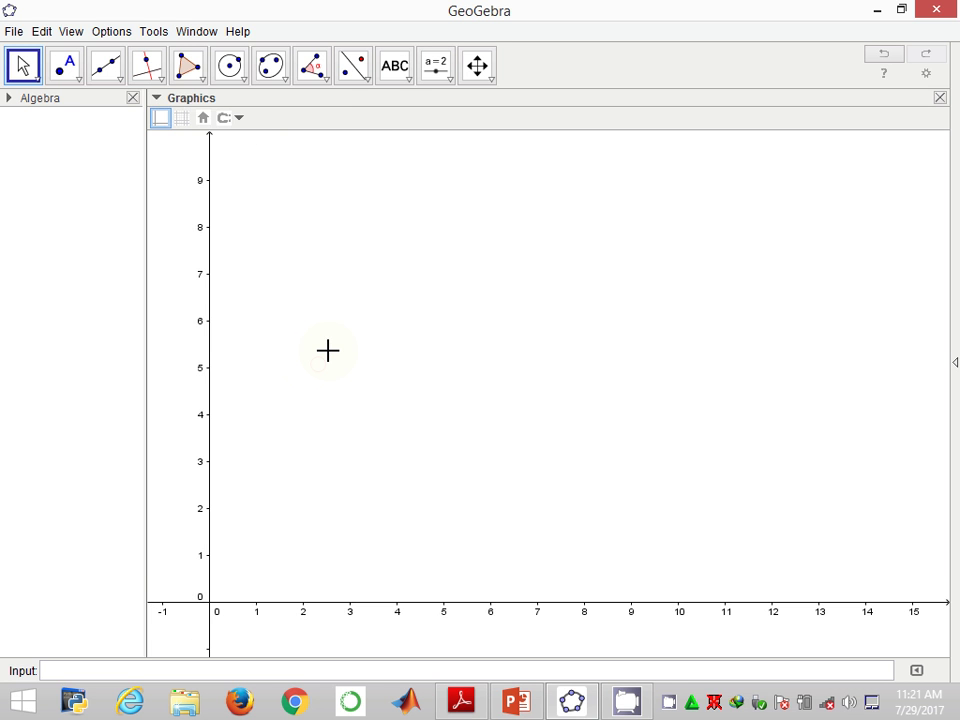
pyautogui.click(80, 82)
pyautogui.click(110, 82)
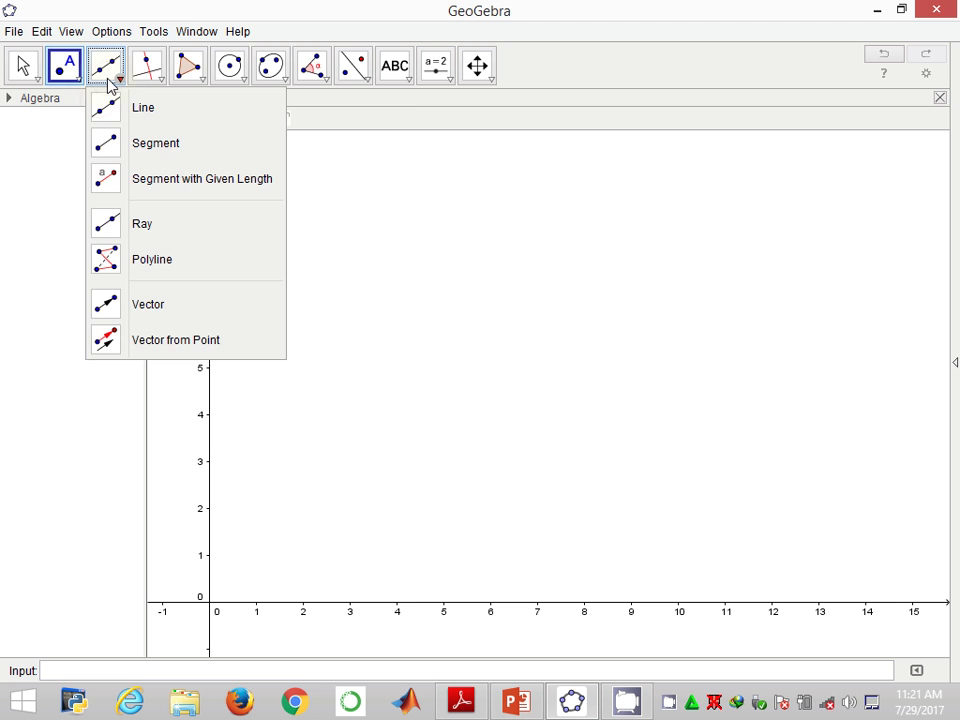
pyautogui.click(110, 85)
# Browse the line-construction, circle and transformation tool lists, ending on Reflect about Point
pyautogui.click(152, 80)
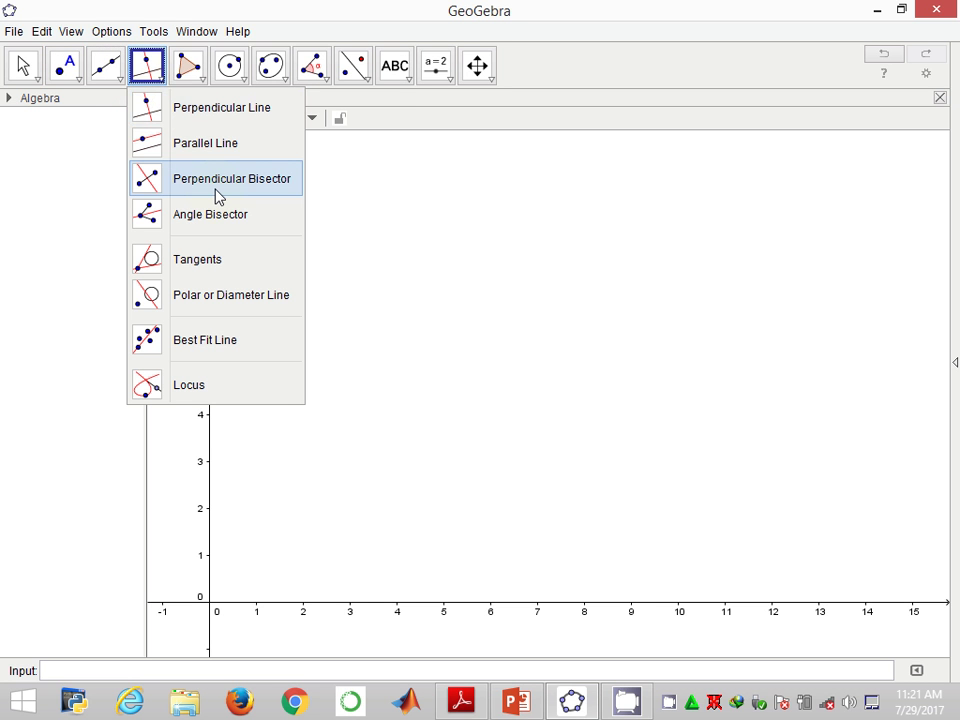
pyautogui.click(216, 222)
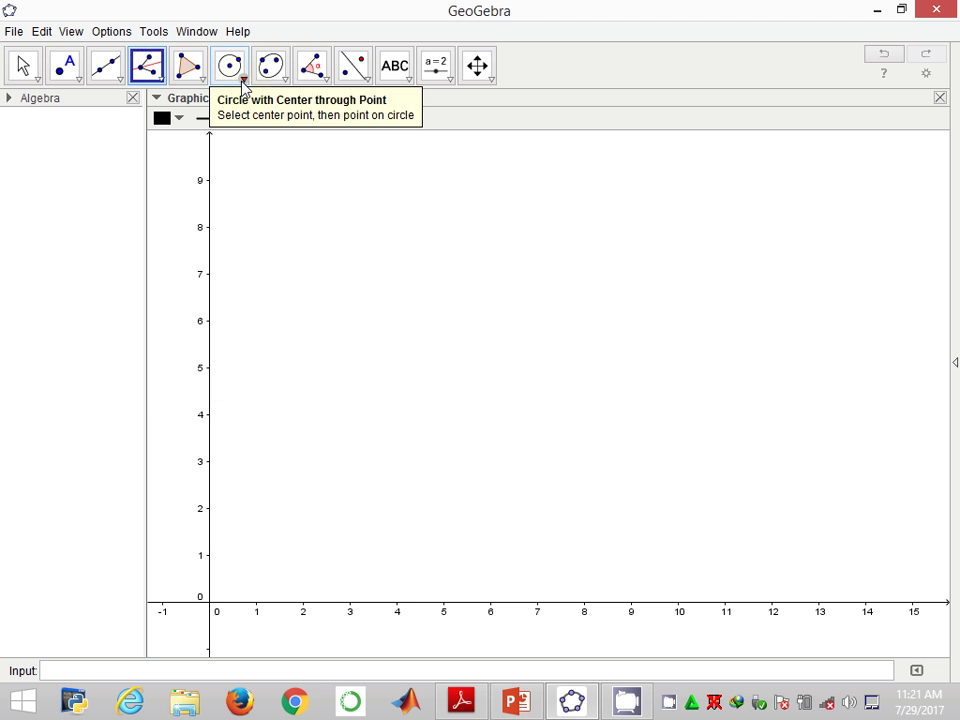
pyautogui.click(238, 78)
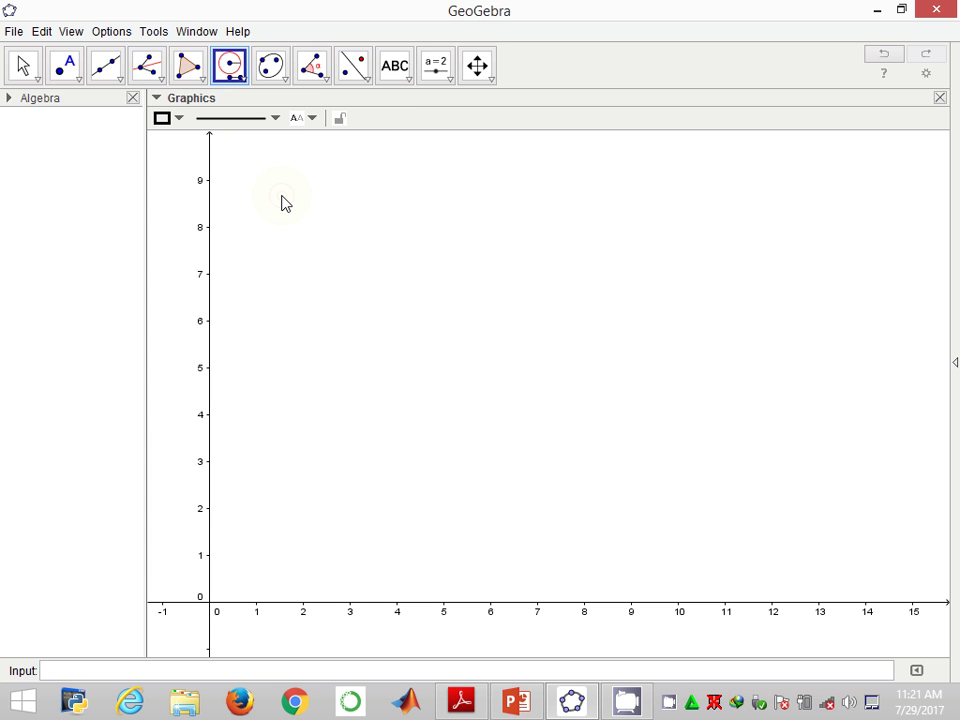
pyautogui.click(343, 76)
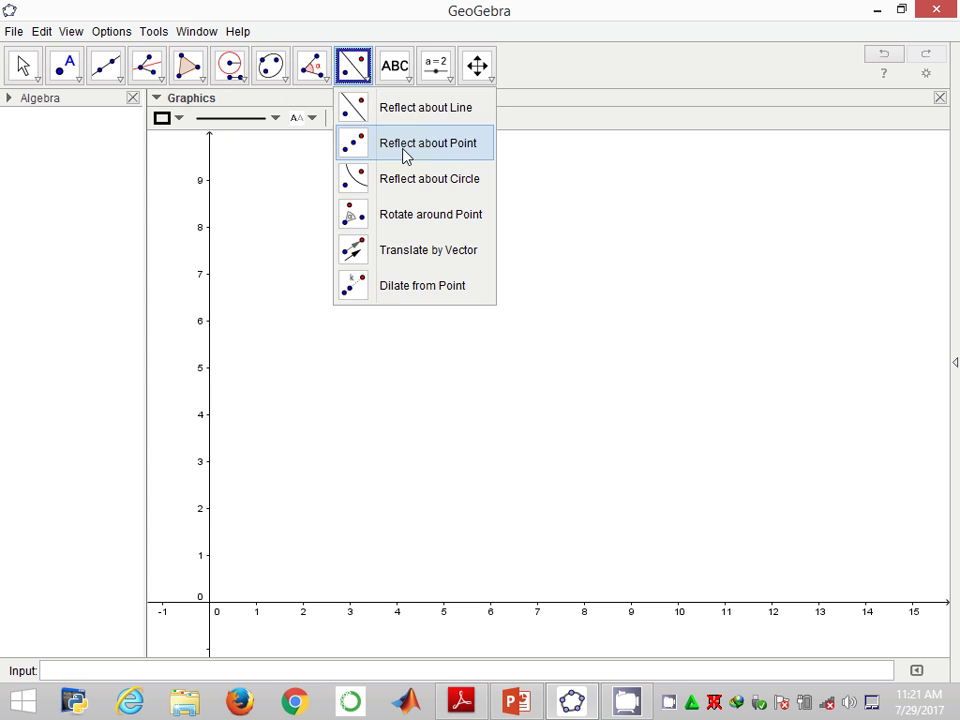
pyautogui.click(406, 148)
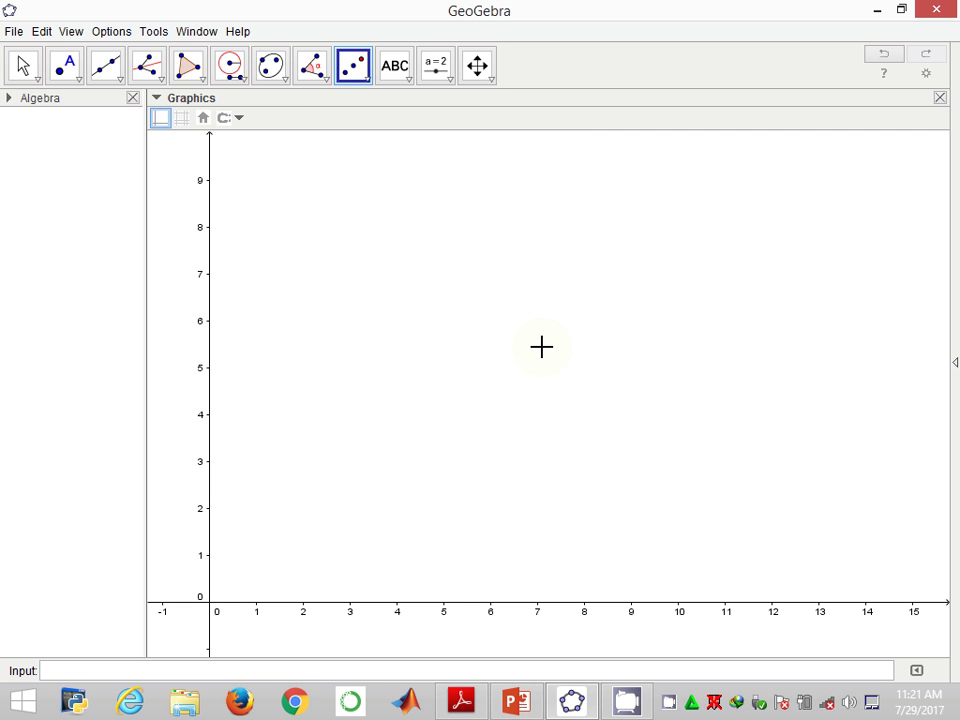
# Place A at (5, 1) and B at (10, 1) and draw line a through them
pyautogui.click(83, 66)
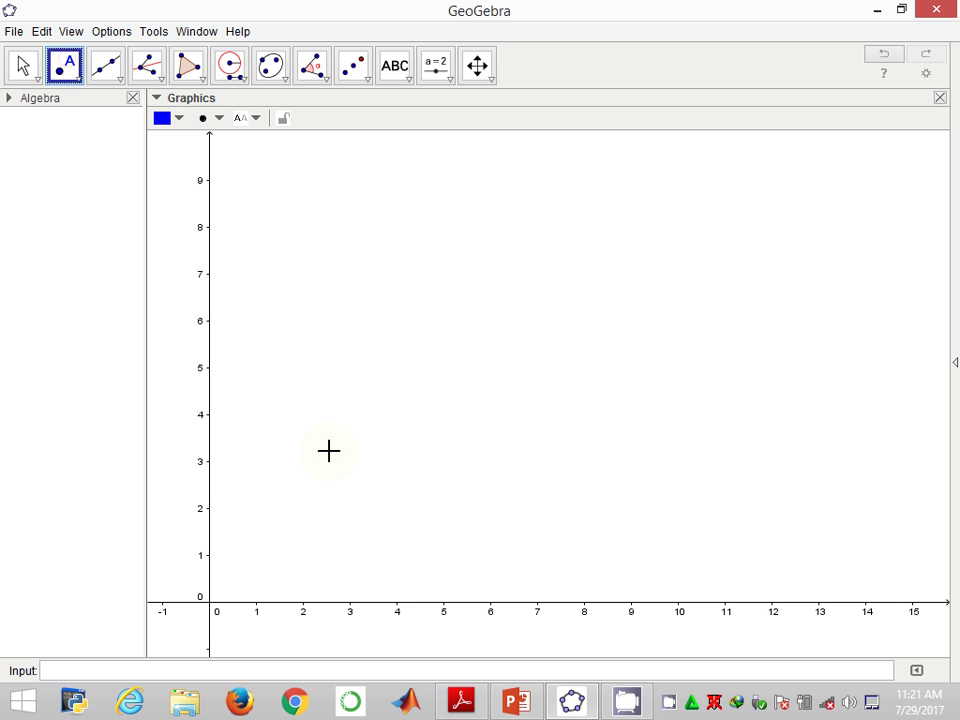
pyautogui.click(443, 555)
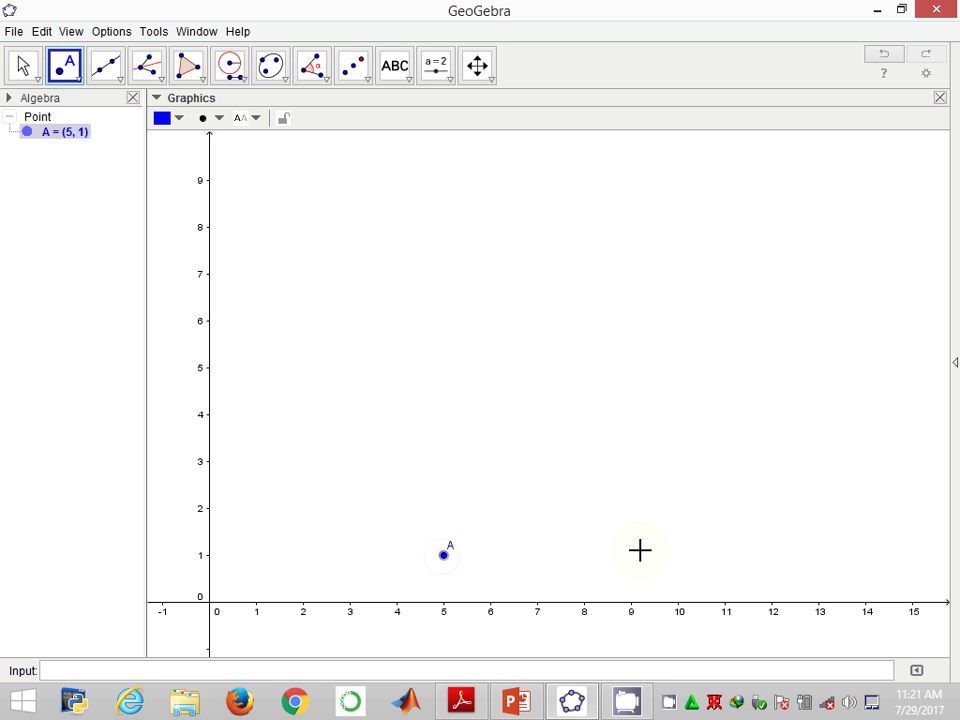
pyautogui.click(677, 553)
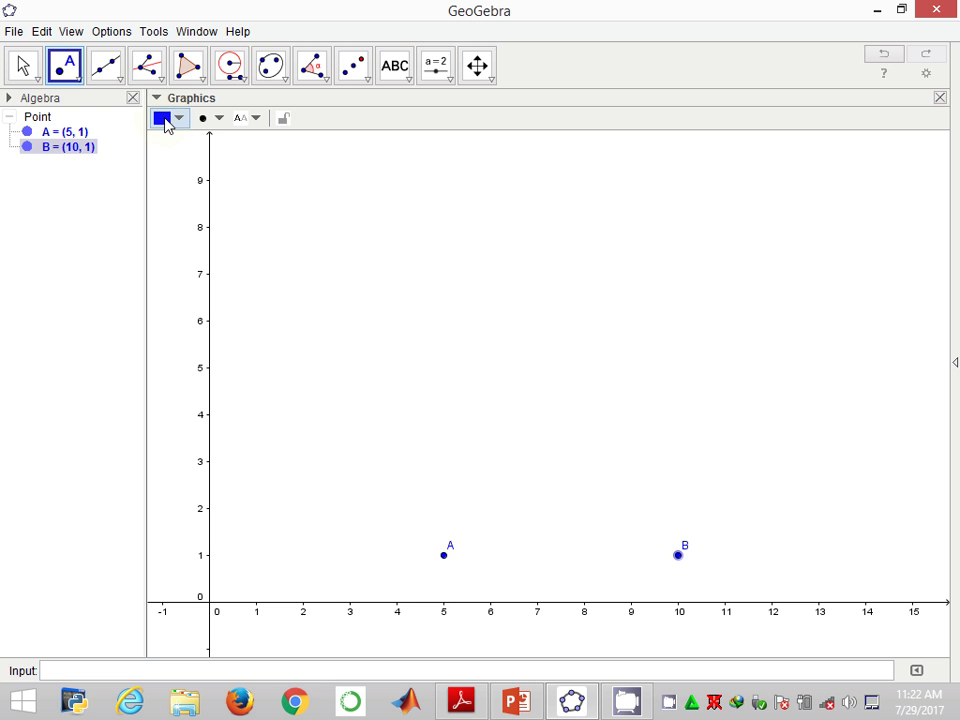
pyautogui.click(100, 72)
pyautogui.click(444, 555)
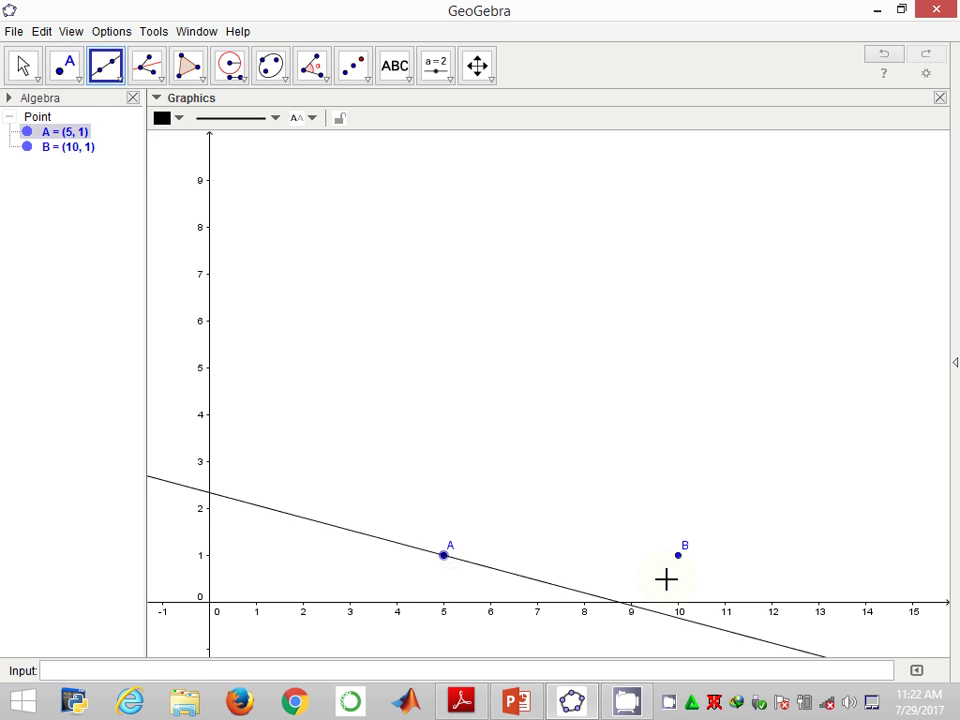
pyautogui.click(679, 555)
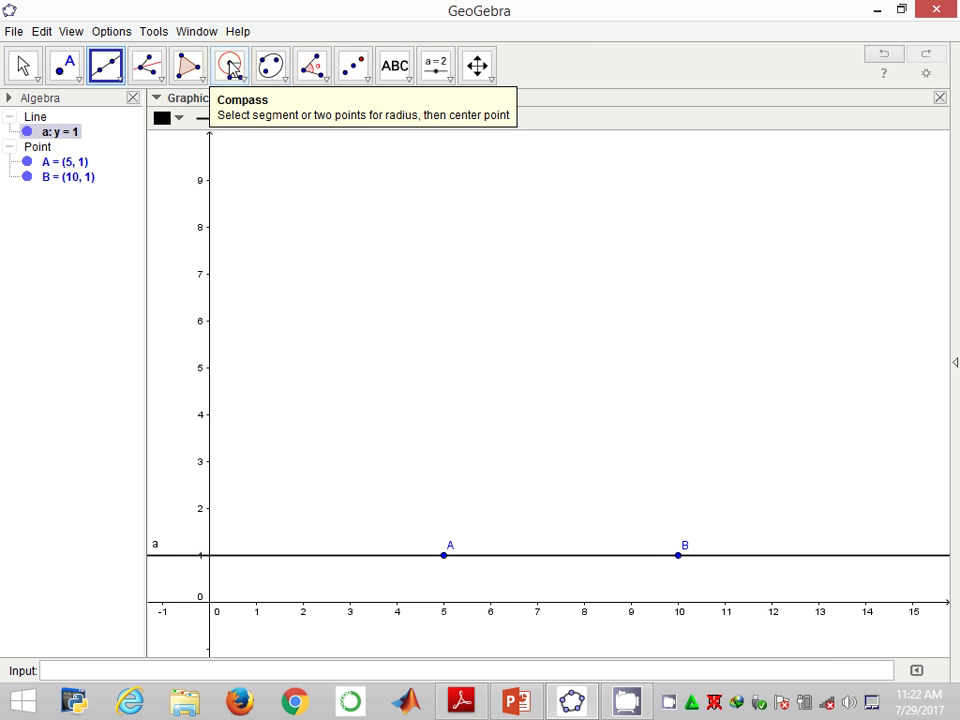
# Draw radius-5 compass circles centred on B and A, and mark their upper intersection C
pyautogui.click(231, 66)
pyautogui.click(446, 548)
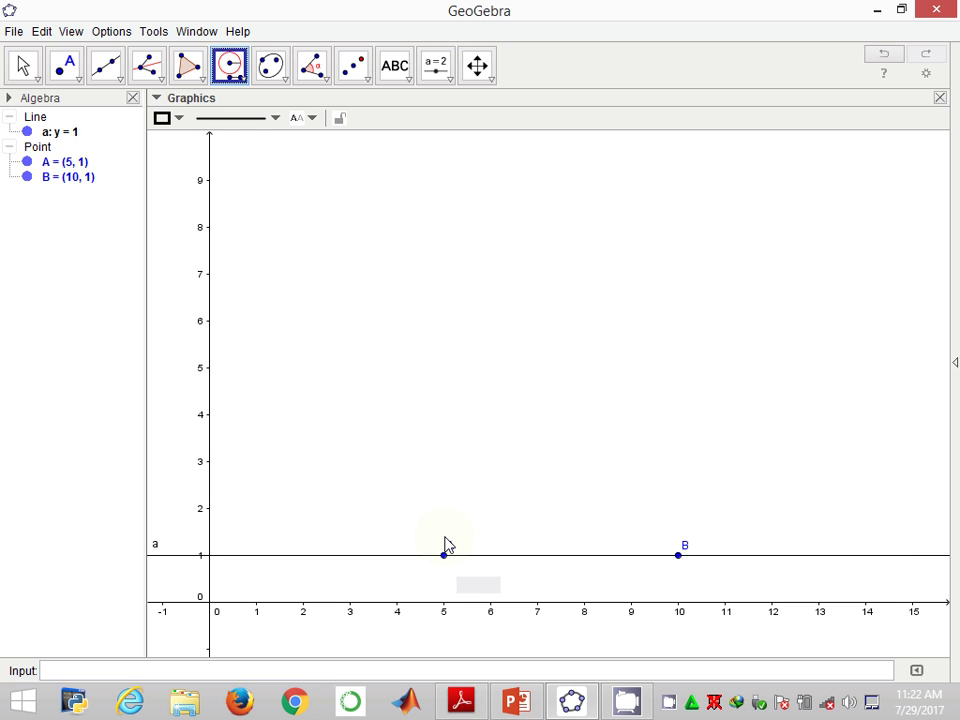
pyautogui.click(679, 555)
pyautogui.click(679, 555)
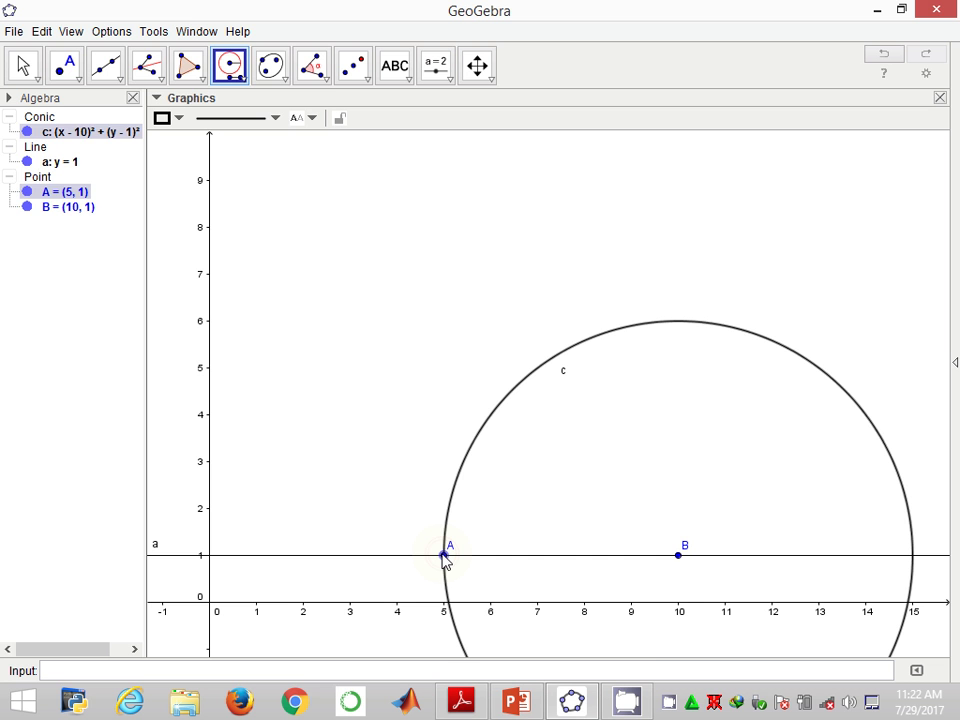
pyautogui.click(444, 556)
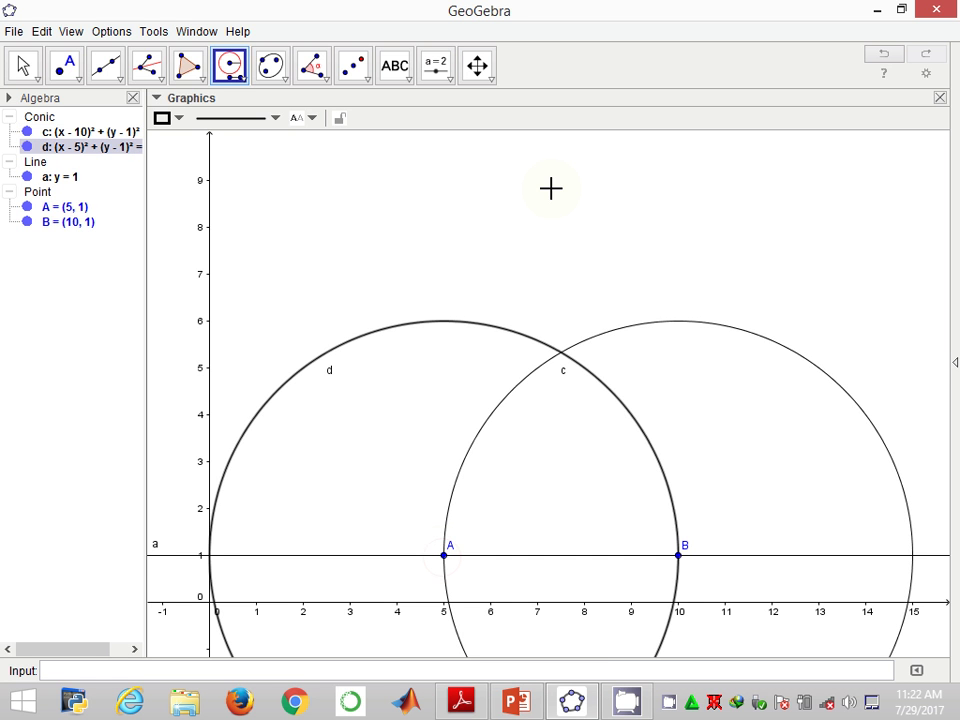
pyautogui.click(62, 68)
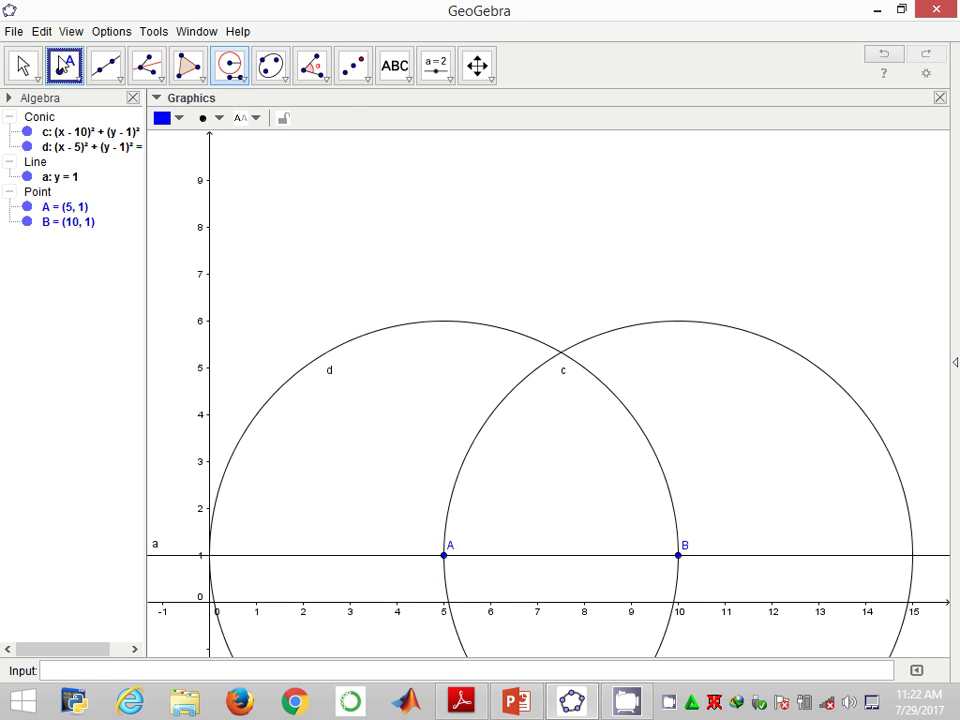
pyautogui.click(562, 354)
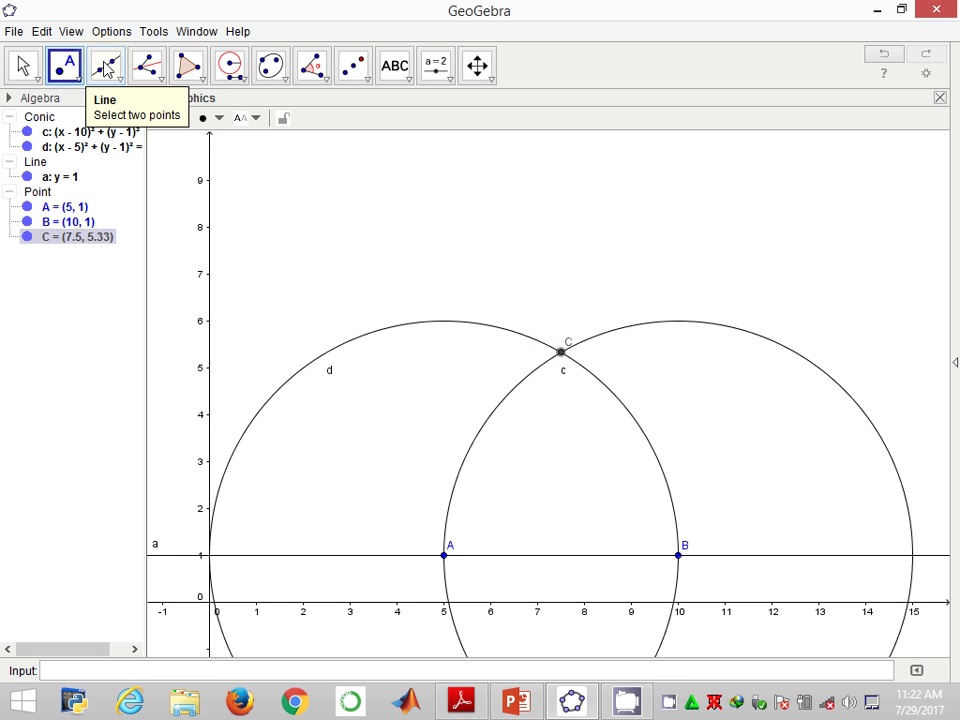
# Draw line b through B and C
pyautogui.click(107, 69)
pyautogui.click(678, 555)
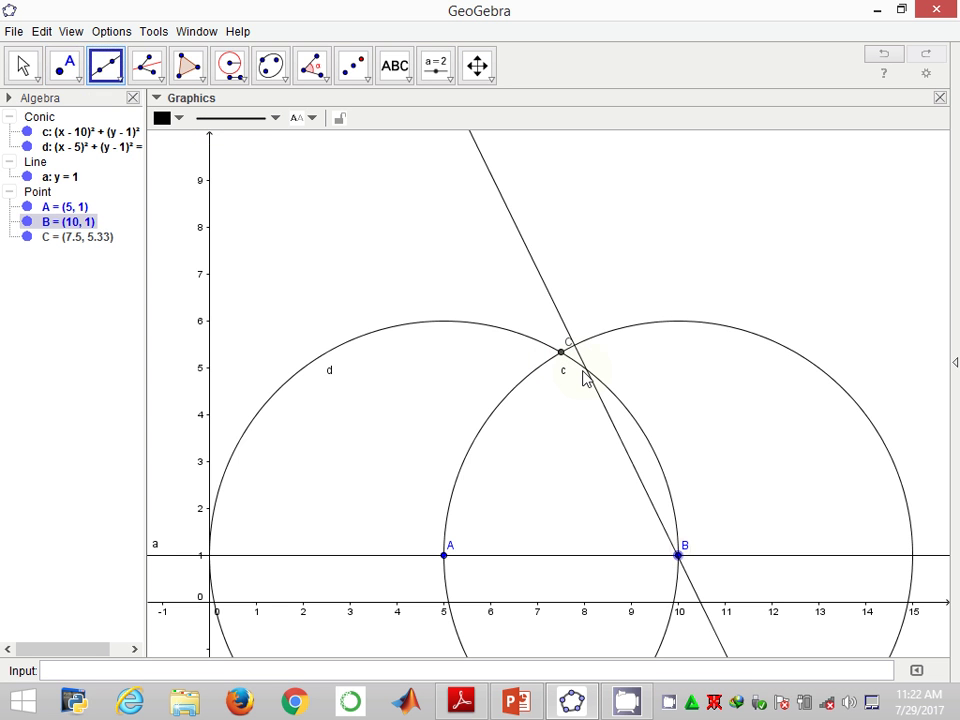
pyautogui.click(561, 352)
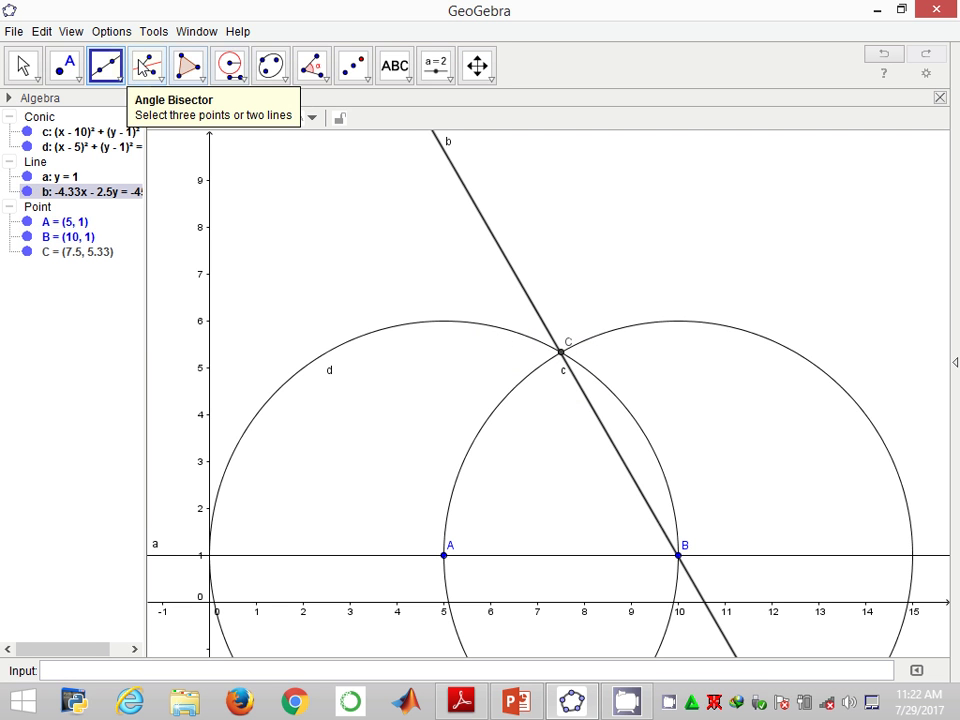
# Construct bisector line e of angle CAB through A
pyautogui.click(147, 66)
pyautogui.click(562, 353)
pyautogui.click(450, 558)
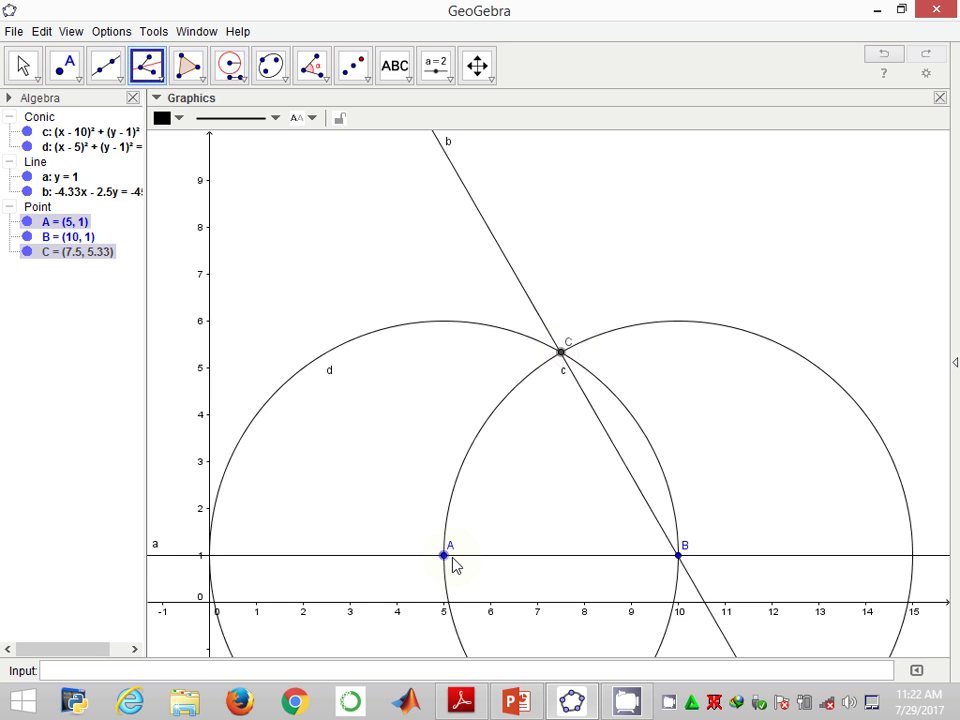
pyautogui.click(676, 533)
pyautogui.click(679, 555)
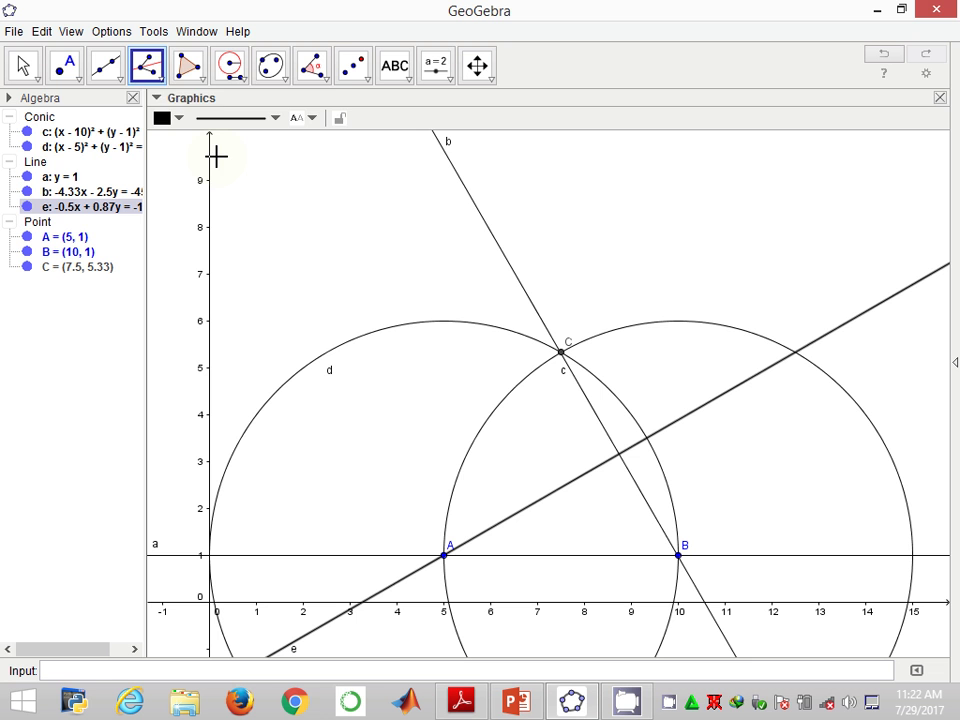
# Mark D where the bisector meets circle d and E where it crosses line b
pyautogui.click(68, 68)
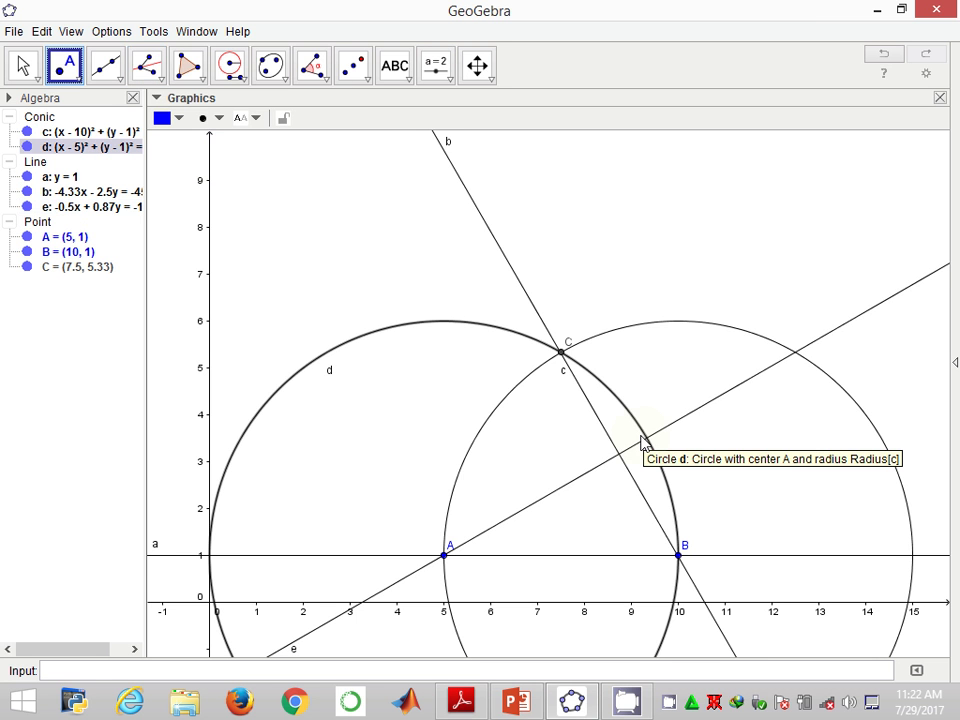
pyautogui.click(646, 439)
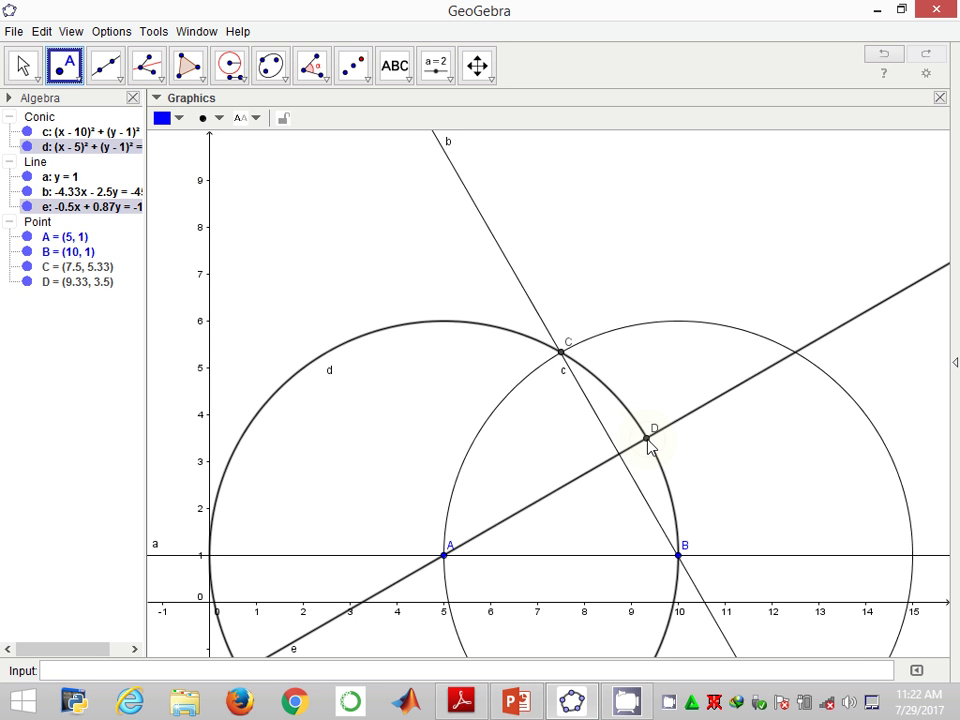
pyautogui.click(619, 453)
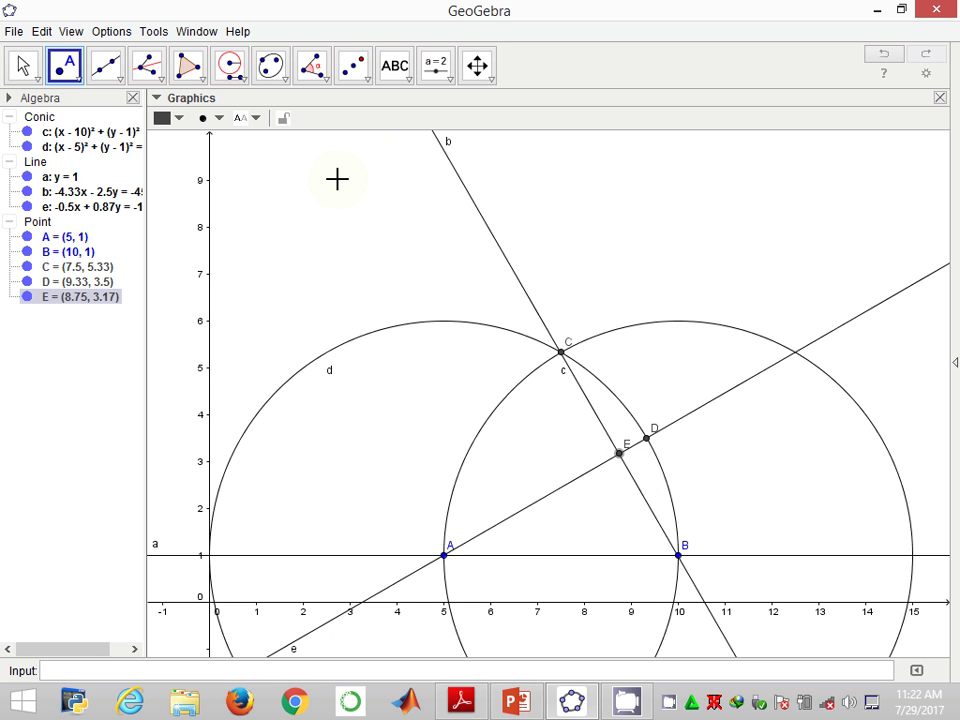
# Bisect angle DEB with line f and mark F(9.61, 2.93) where it meets circle d
pyautogui.click(155, 60)
pyautogui.click(649, 439)
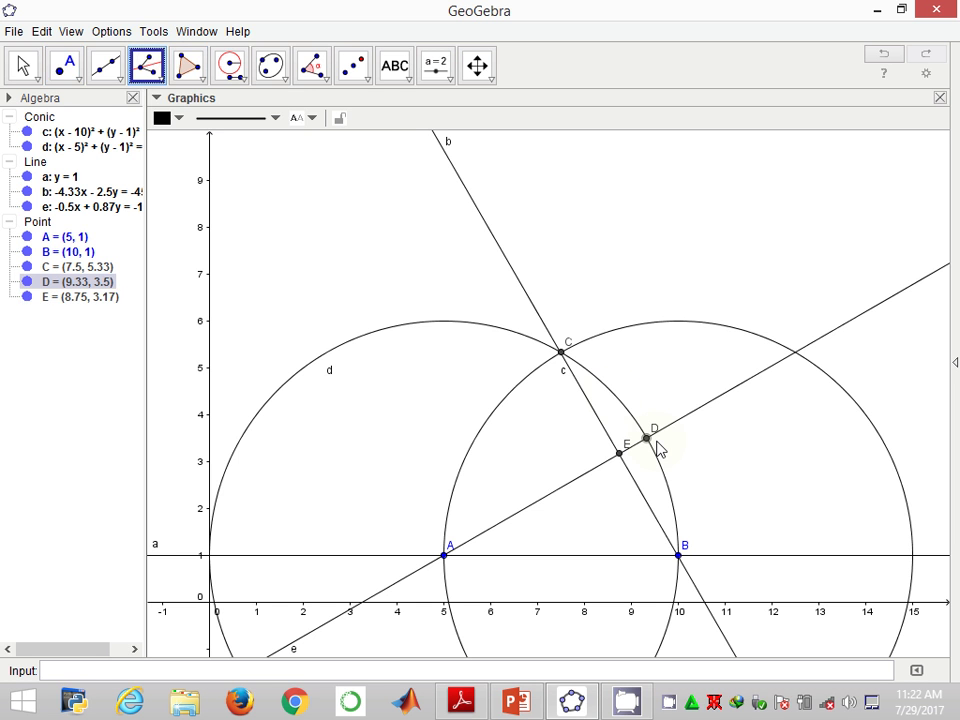
pyautogui.click(620, 454)
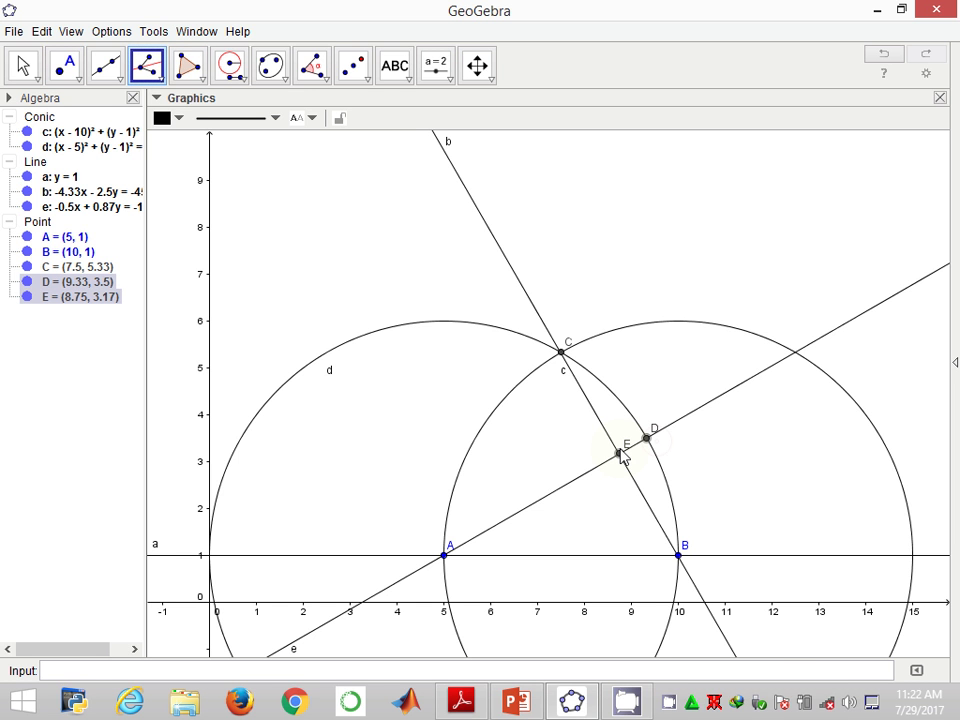
pyautogui.click(679, 556)
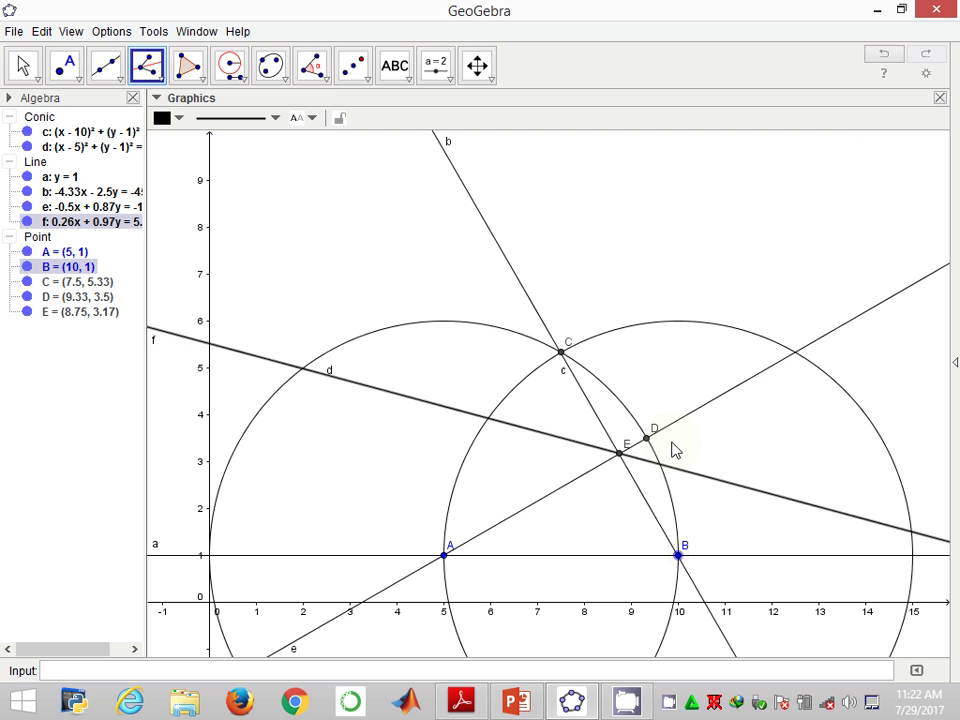
pyautogui.click(80, 68)
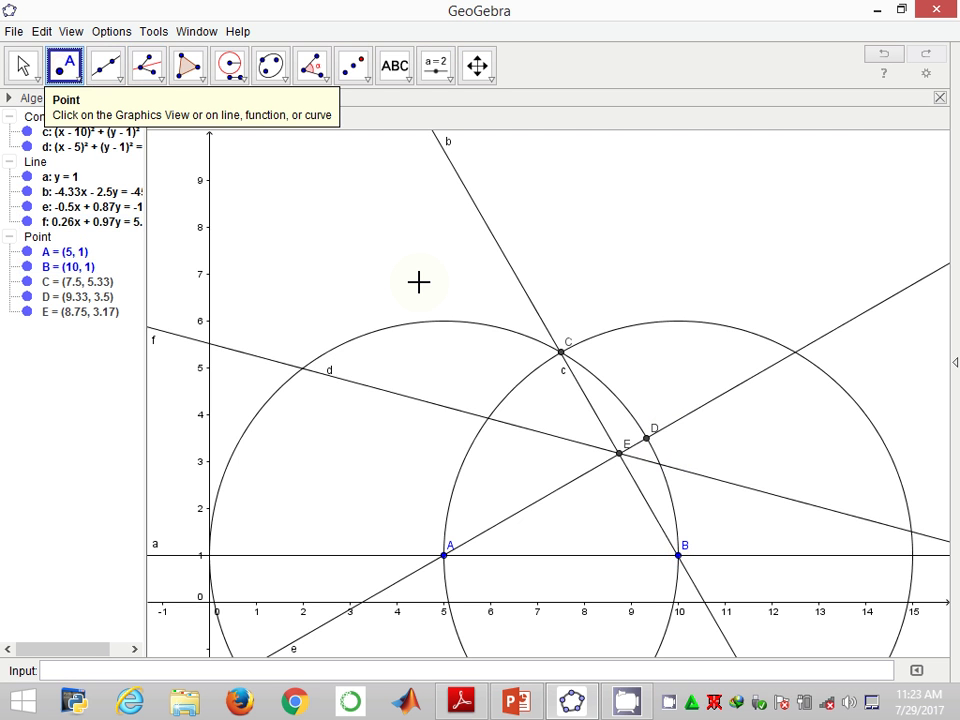
pyautogui.click(660, 464)
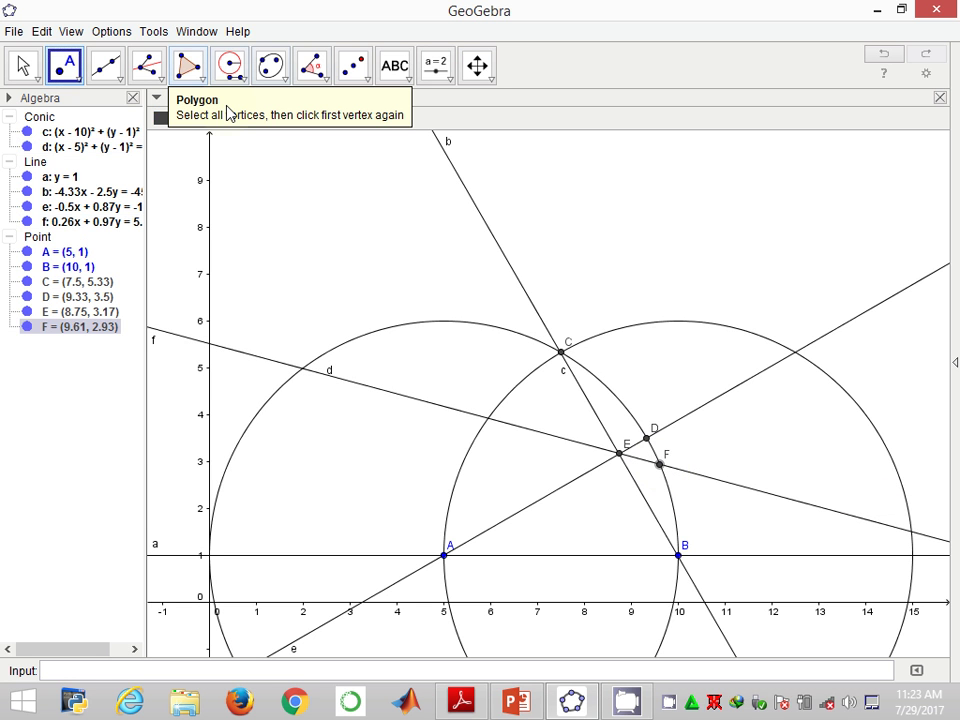
# Bisect angle DEF with line g and mark G(9.46, 3.26) on circle d
pyautogui.click(147, 65)
pyautogui.click(648, 438)
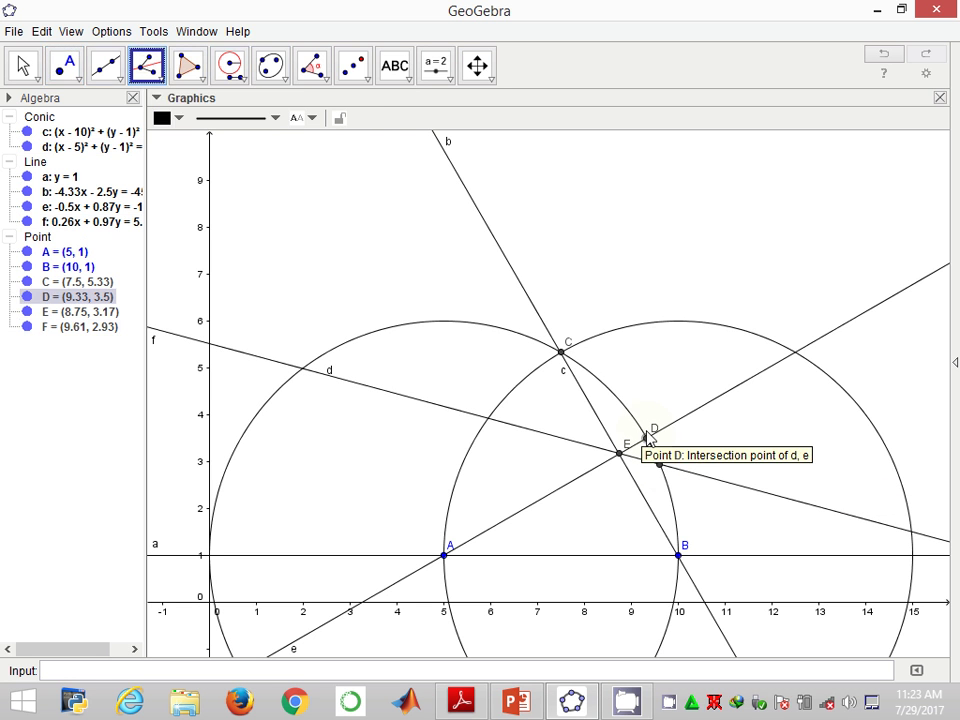
pyautogui.click(619, 453)
pyautogui.click(659, 464)
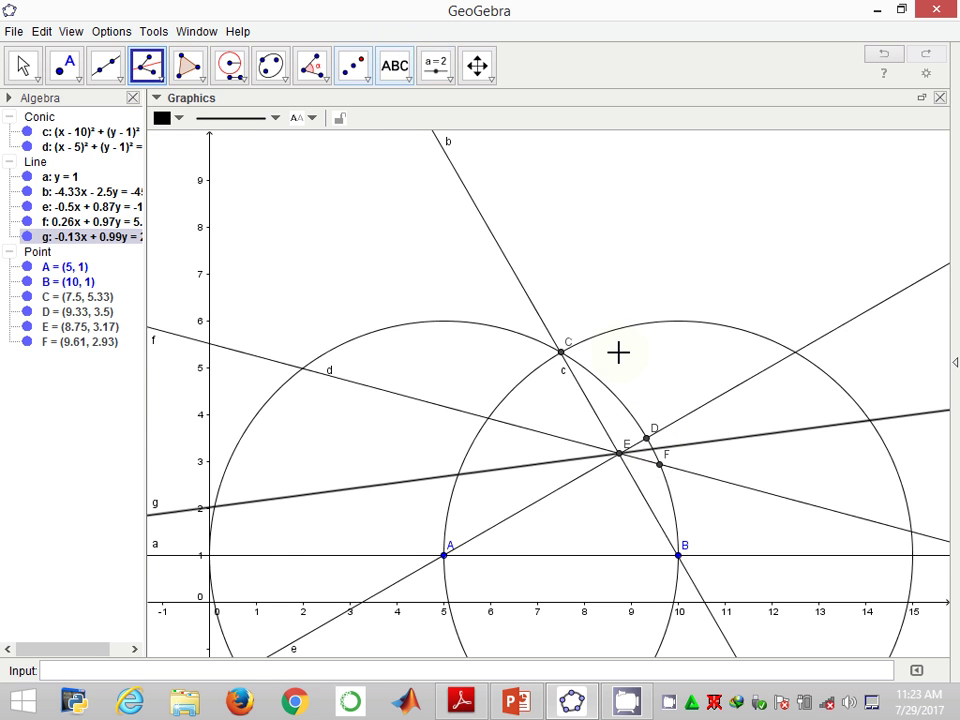
pyautogui.scroll(4, 618, 352)
pyautogui.scroll(1, 595, 283)
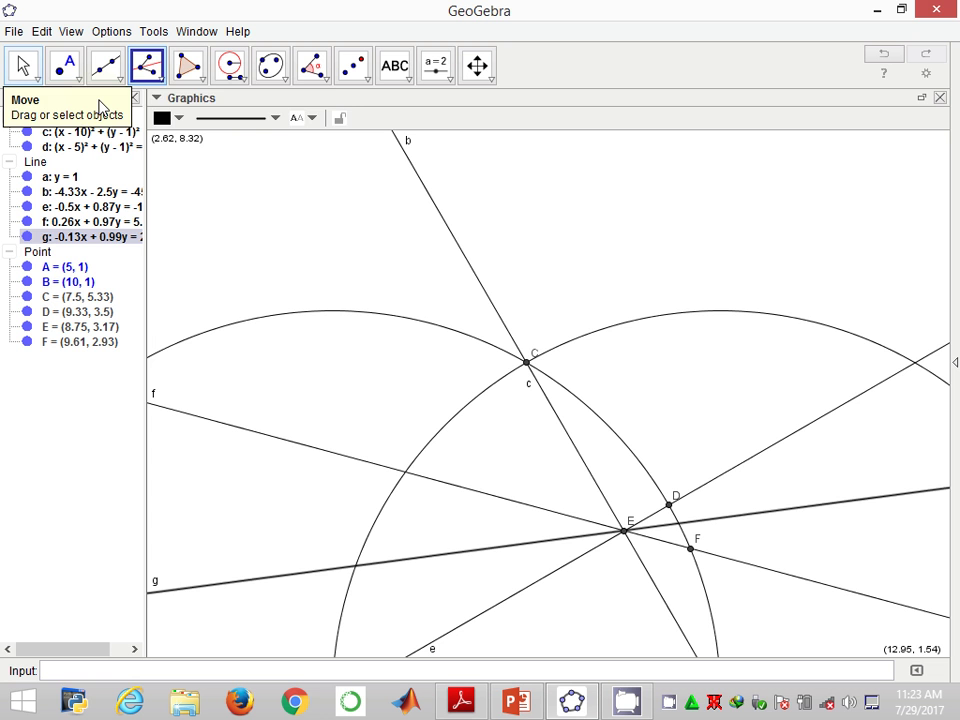
pyautogui.click(65, 66)
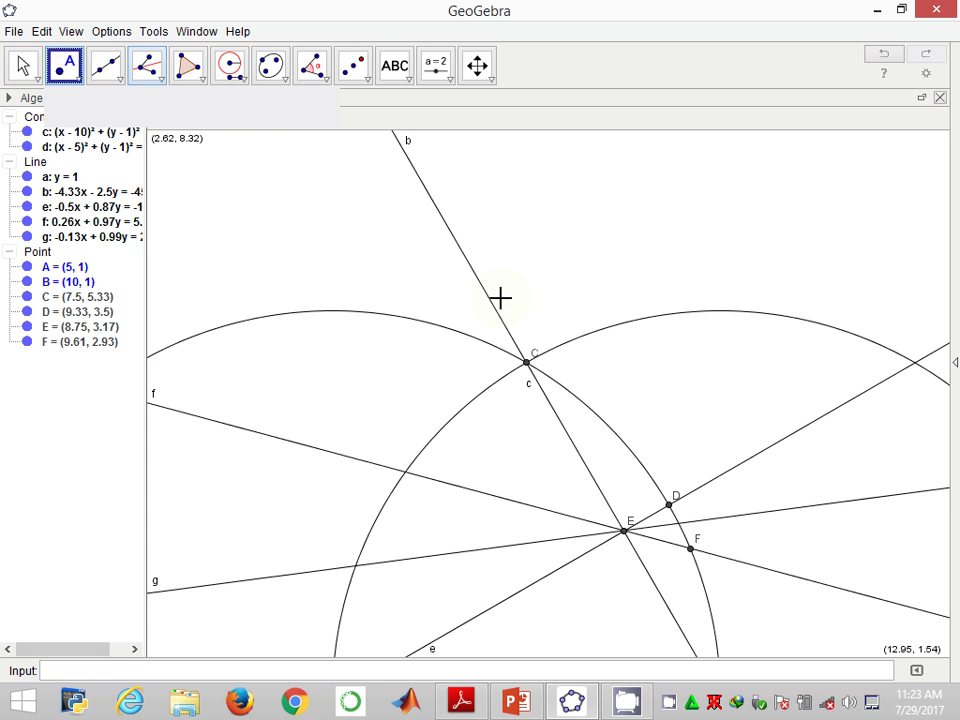
pyautogui.click(679, 523)
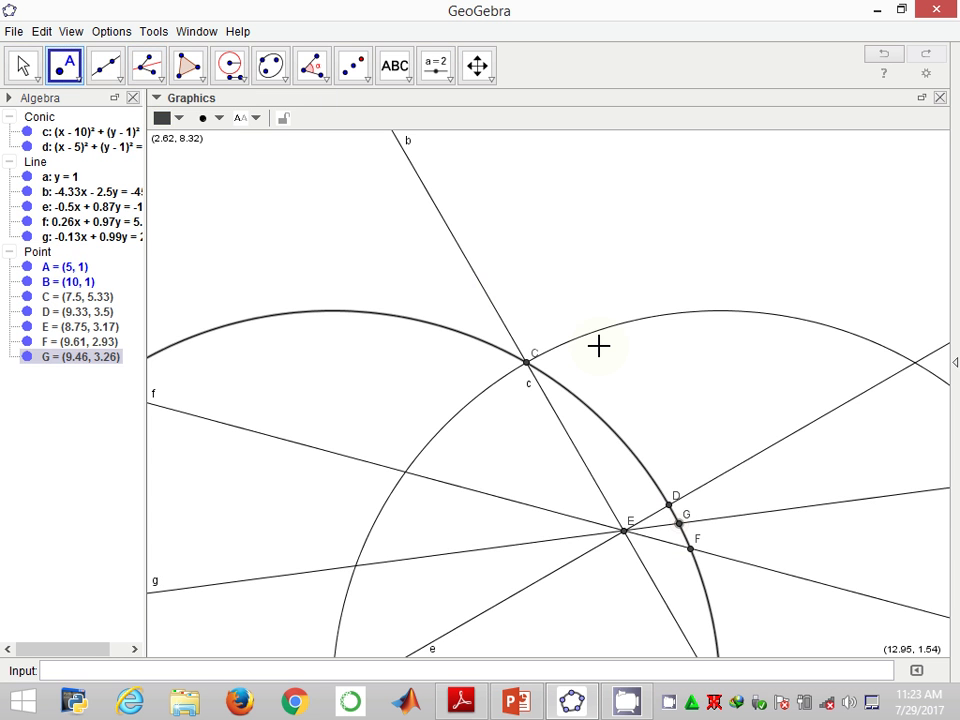
pyautogui.scroll(-3, 831, 307)
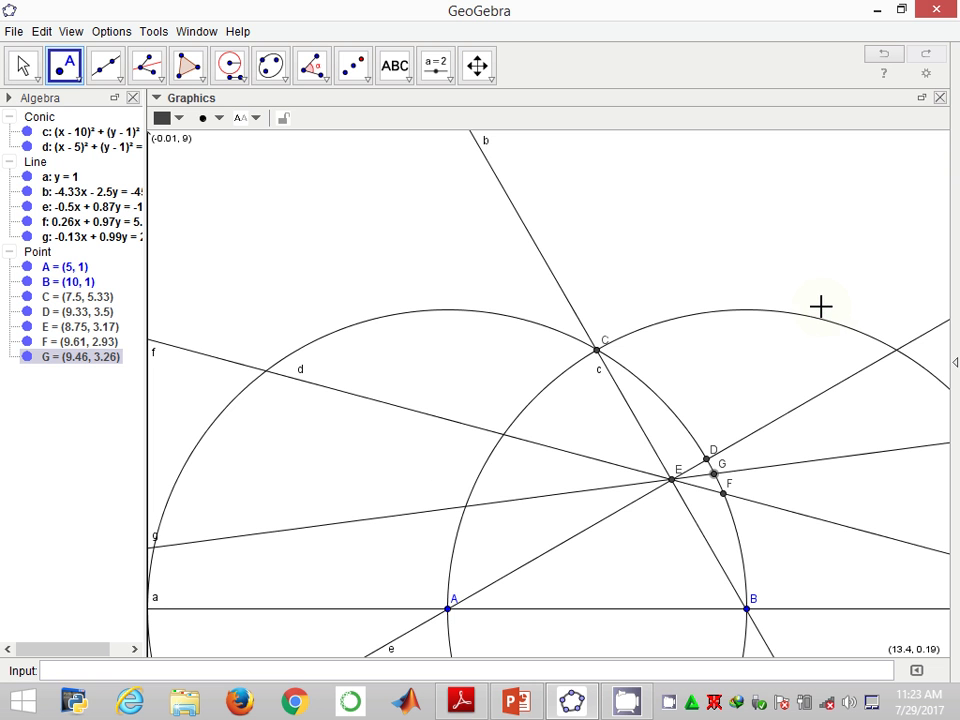
pyautogui.click(226, 87)
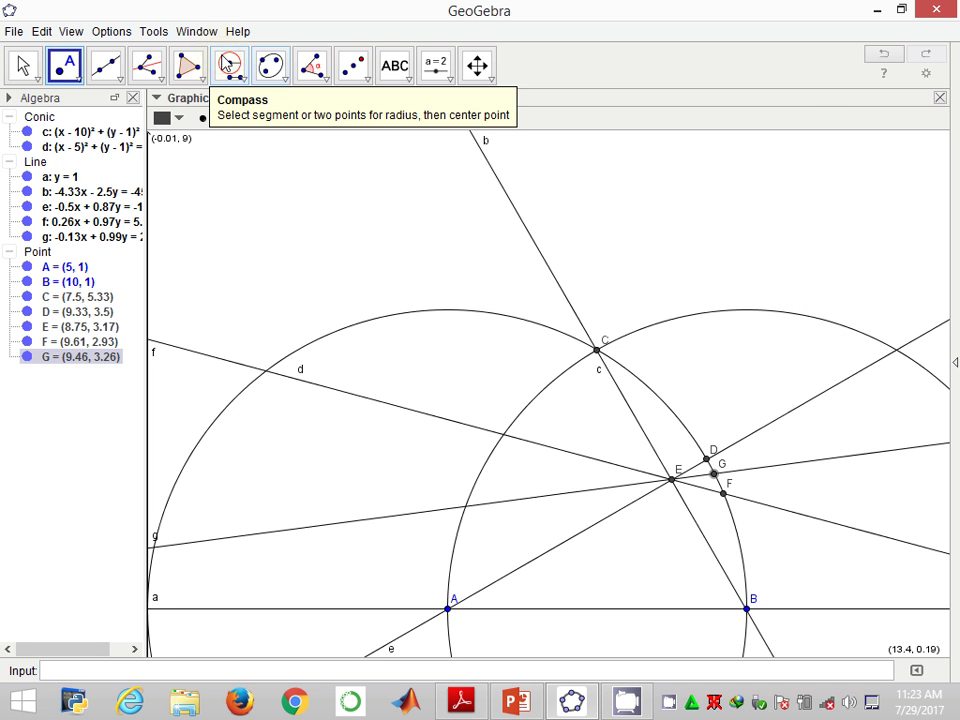
# Draw a red circle h centred at D with radius EF
pyautogui.click(670, 482)
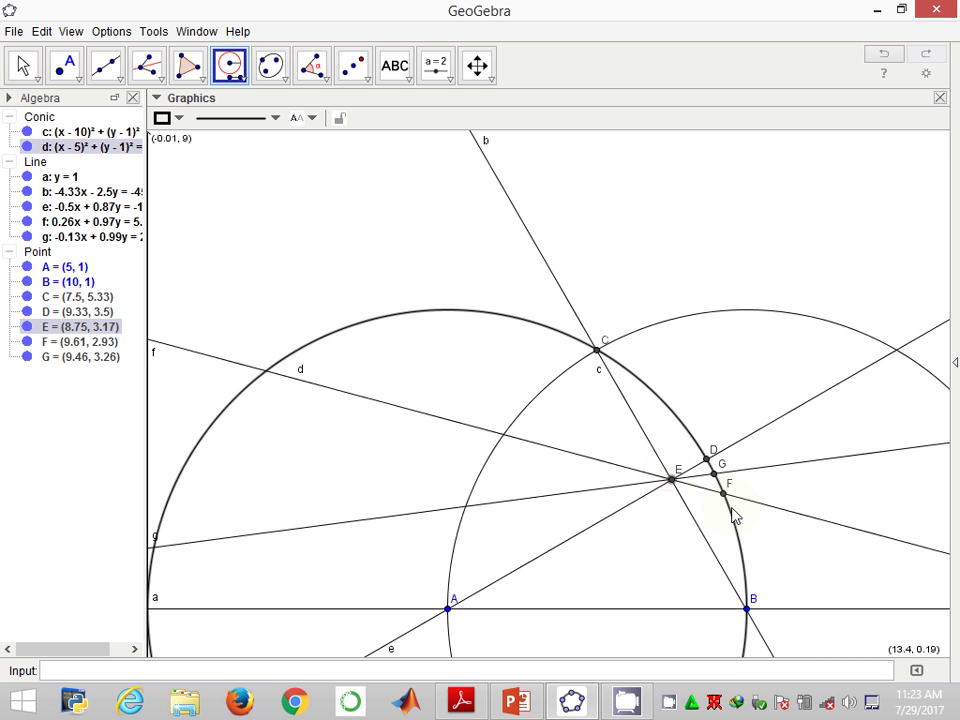
pyautogui.click(723, 493)
pyautogui.click(707, 460)
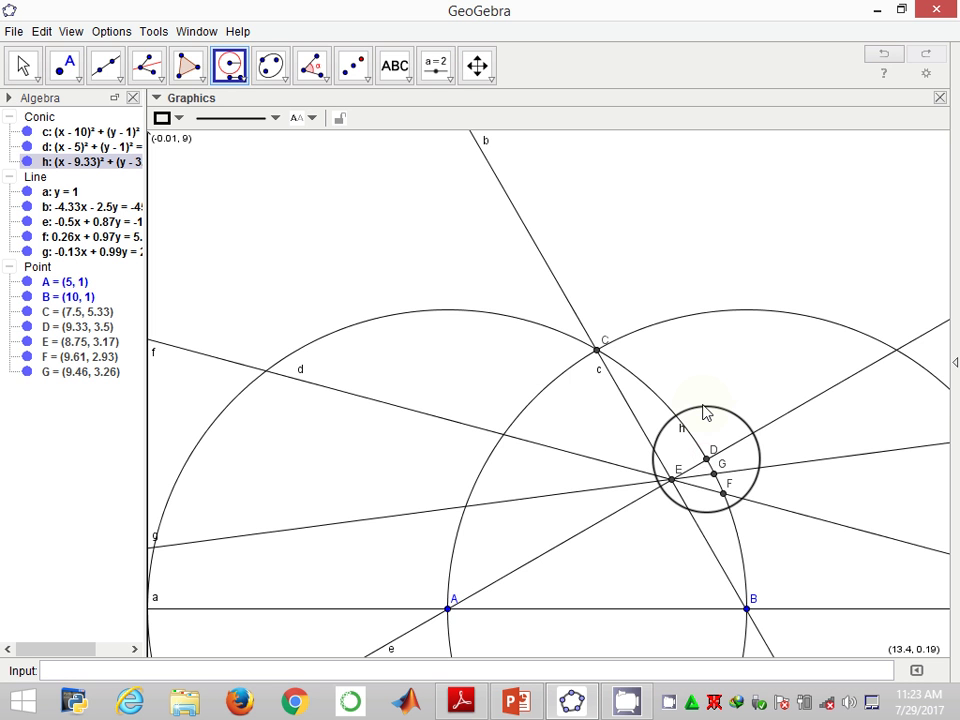
pyautogui.rightClick(703, 408)
pyautogui.click(724, 588)
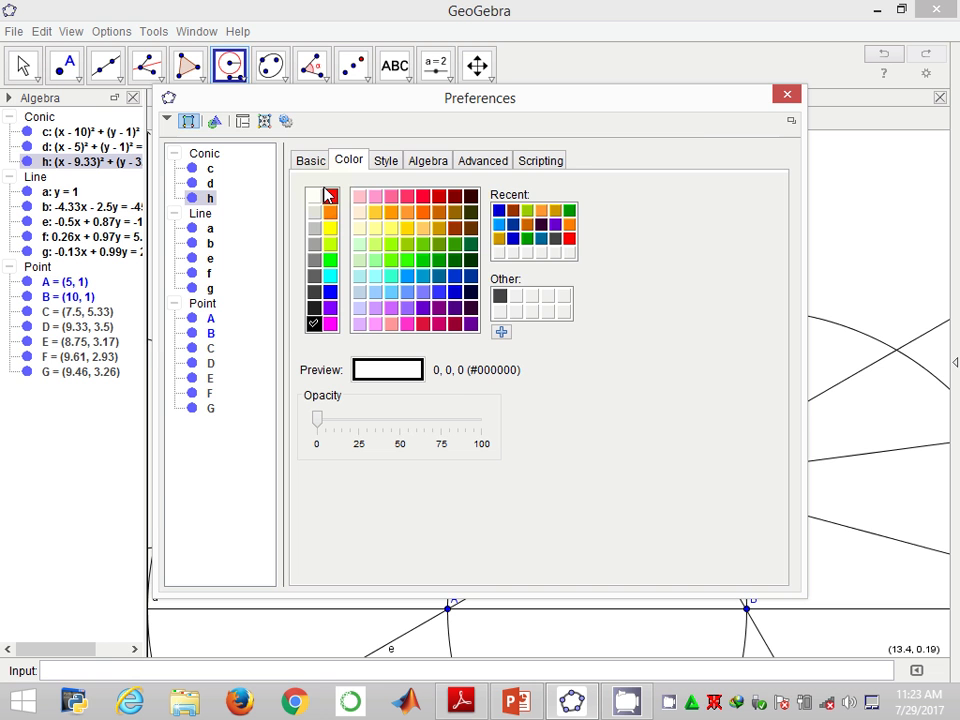
pyautogui.click(328, 195)
pyautogui.click(787, 94)
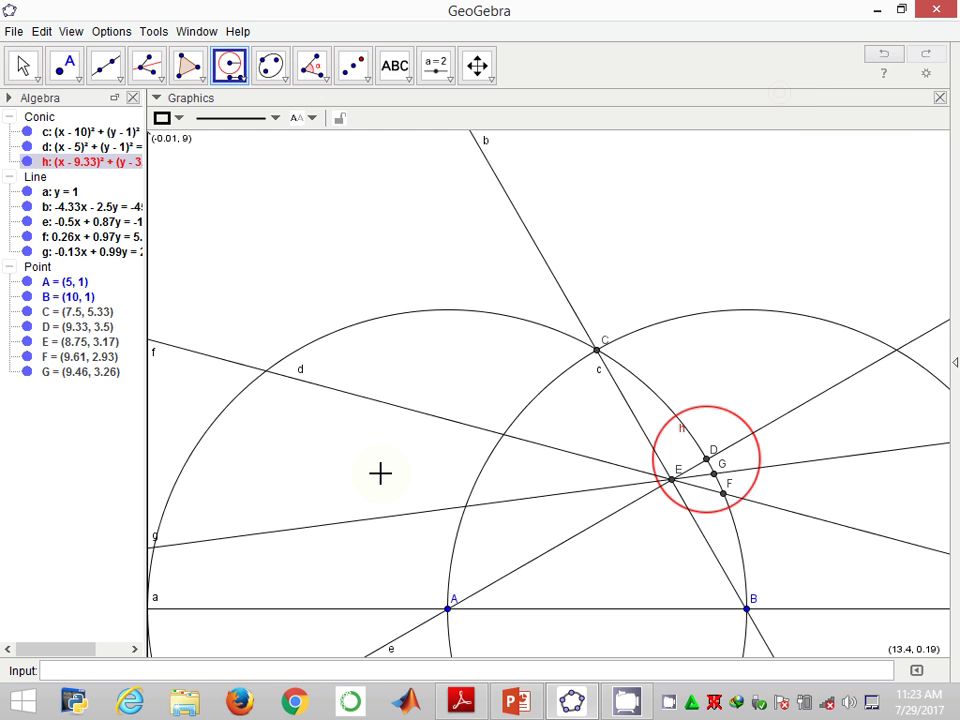
# Mark point H(8.82, 4.23) where circles d and h meet
pyautogui.click(62, 70)
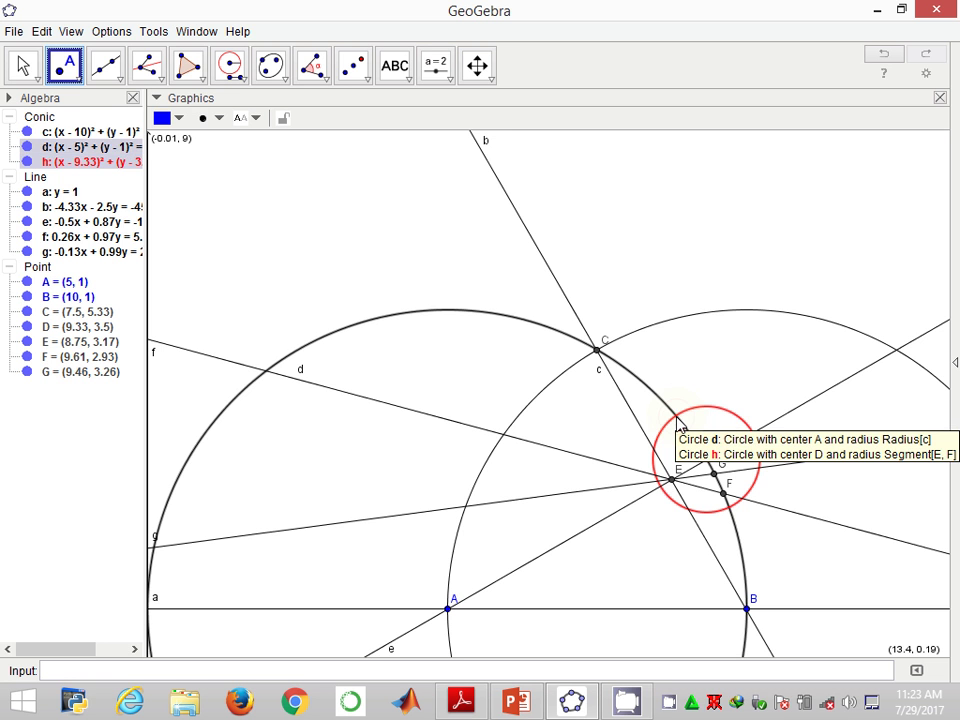
pyautogui.click(677, 420)
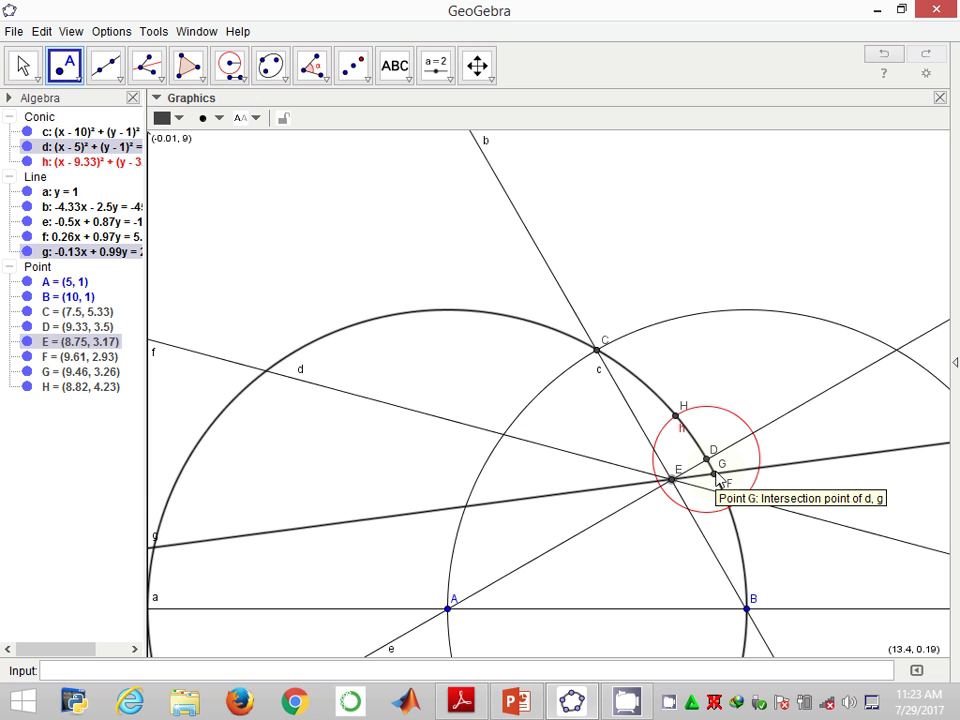
pyautogui.click(716, 476)
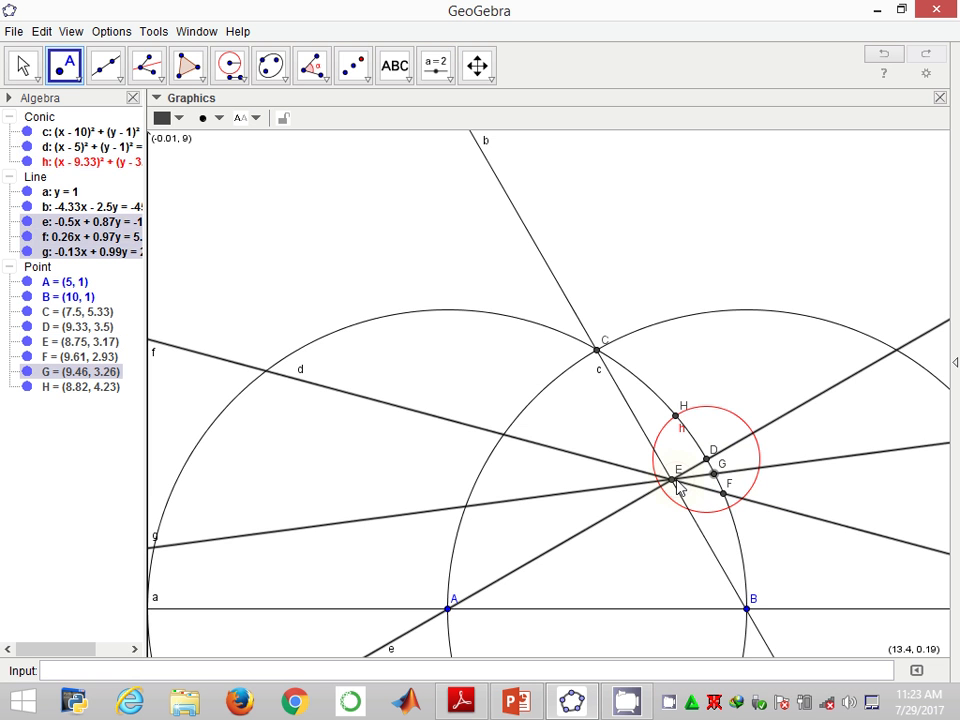
pyautogui.press('Escape')
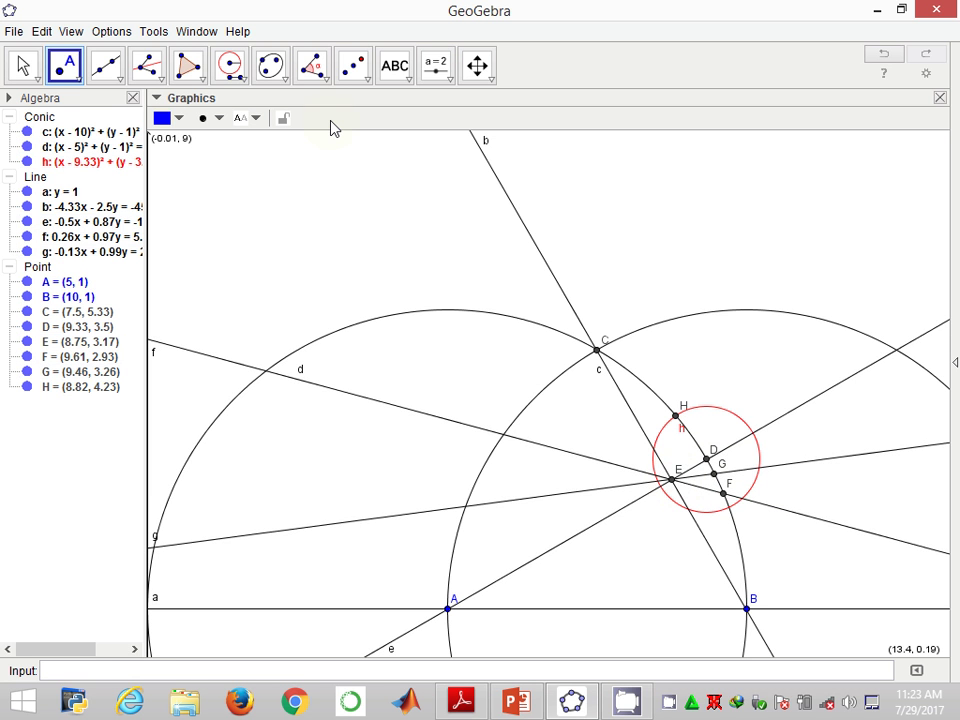
# Draw a blue circle k centred at H with radius EG
pyautogui.click(229, 68)
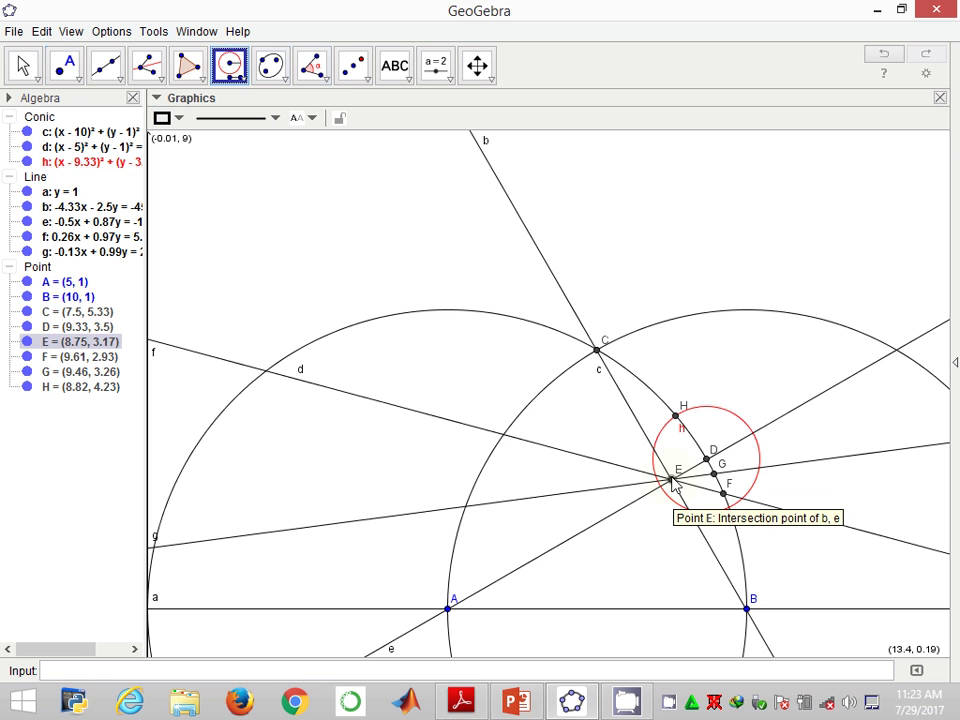
pyautogui.click(672, 482)
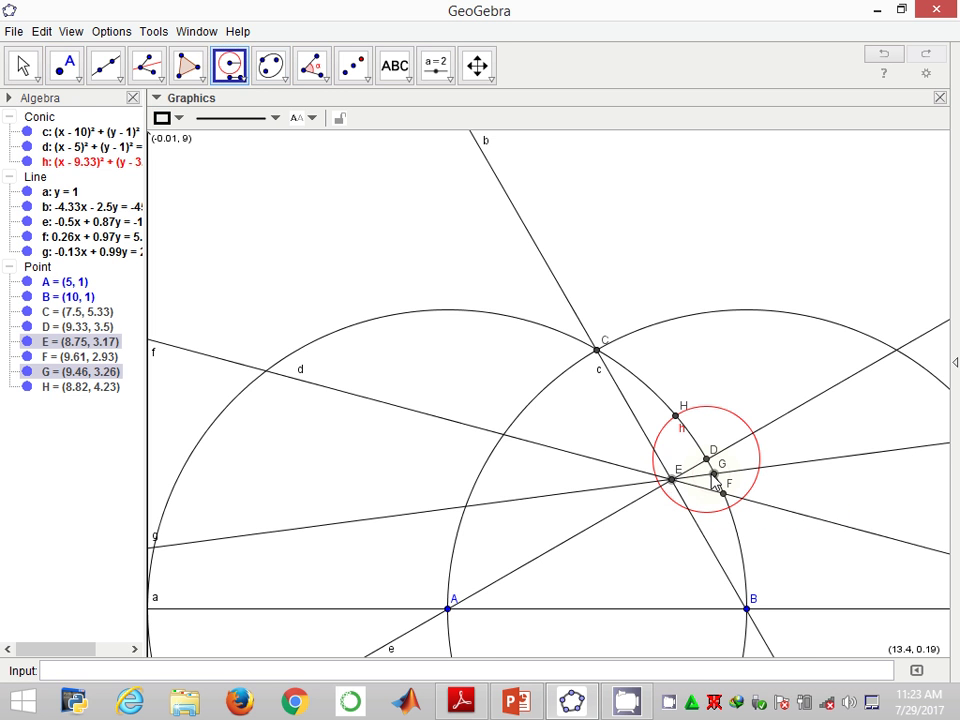
pyautogui.click(676, 415)
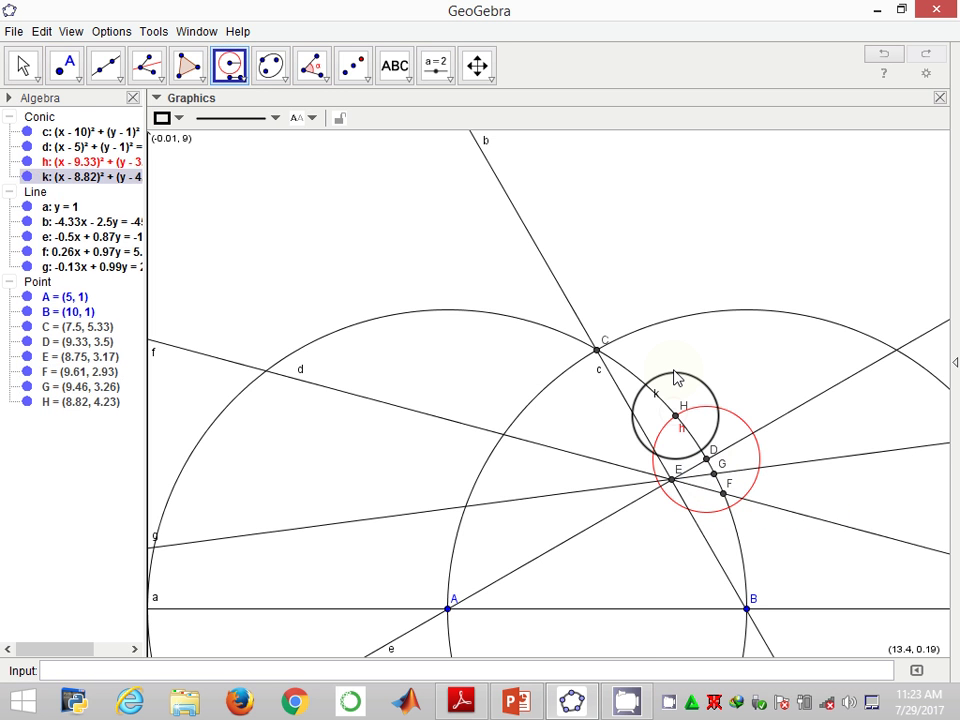
pyautogui.rightClick(673, 382)
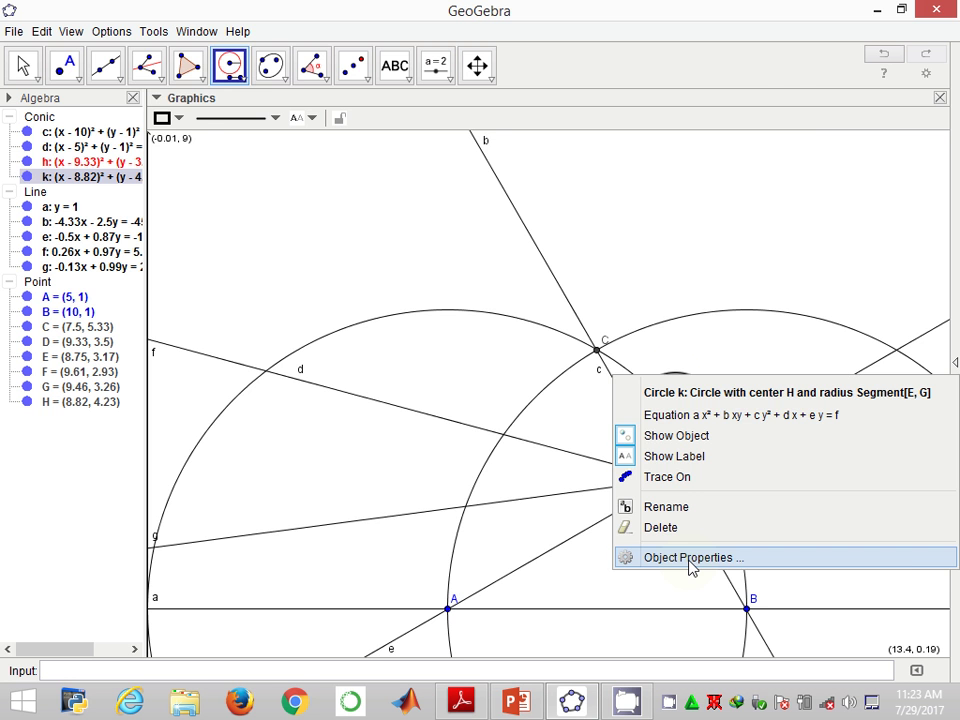
pyautogui.click(691, 558)
pyautogui.click(512, 212)
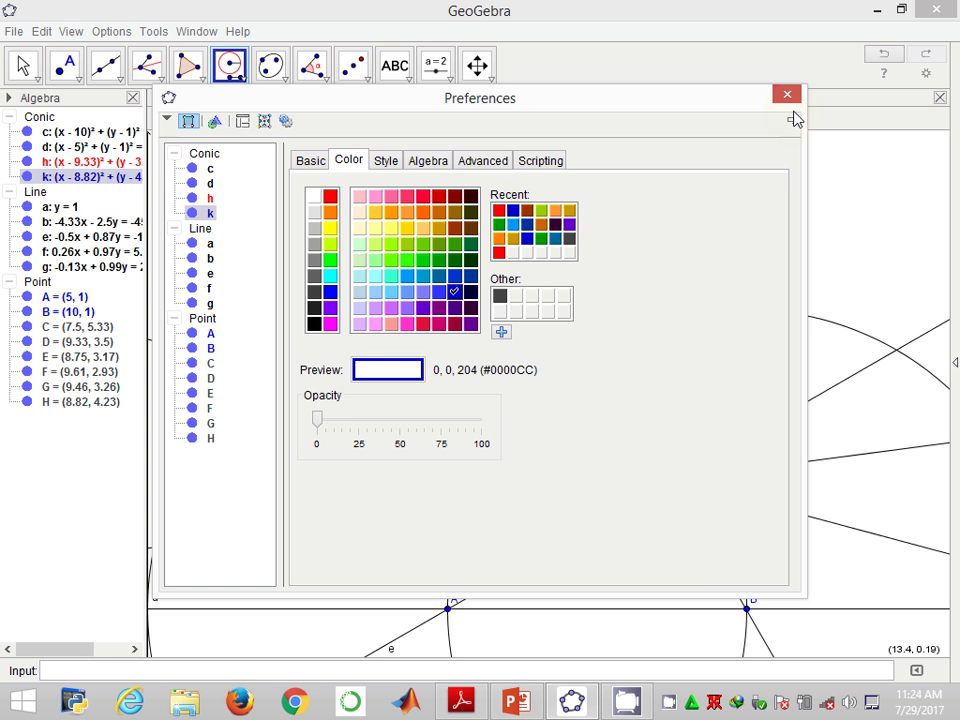
pyautogui.click(787, 94)
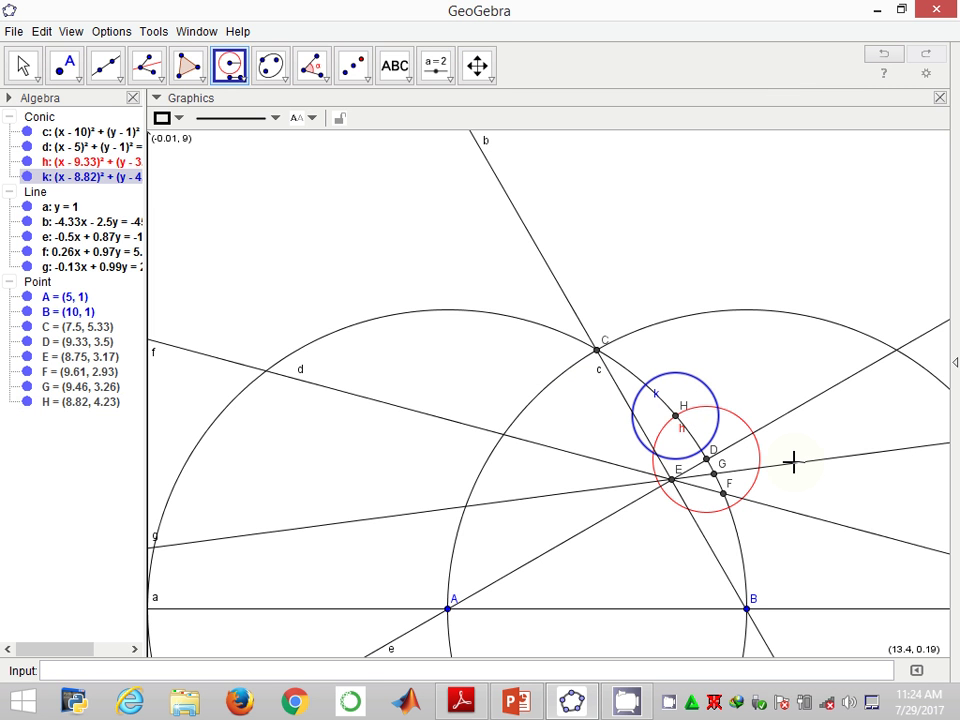
# Mark point I(9.24, 3.65) where circles d and k meet
pyautogui.scroll(1, 718, 362)
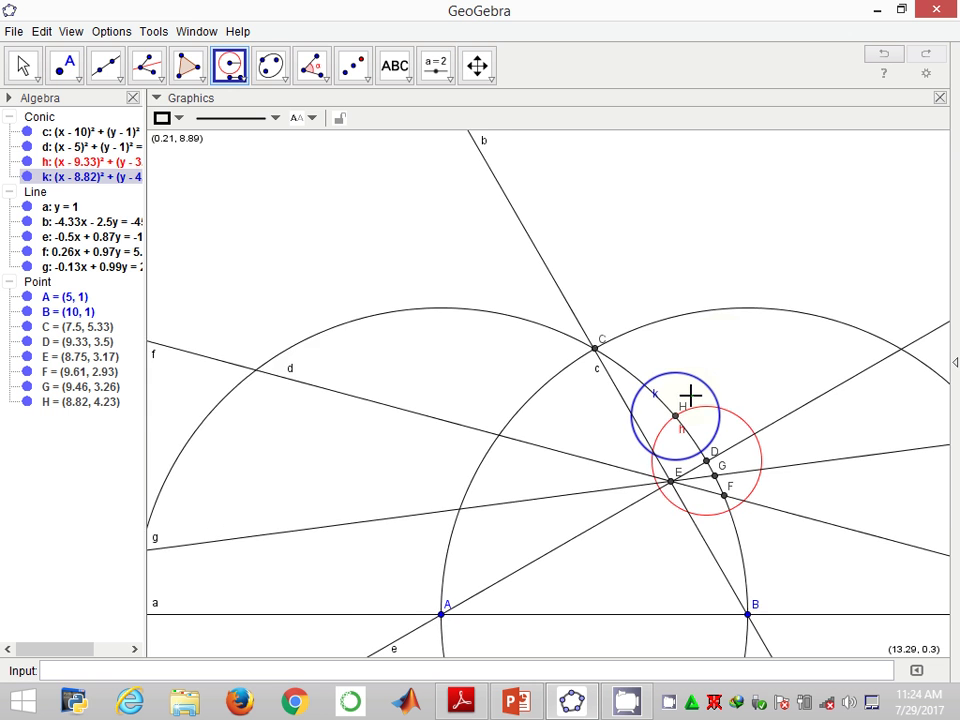
pyautogui.scroll(5, 690, 396)
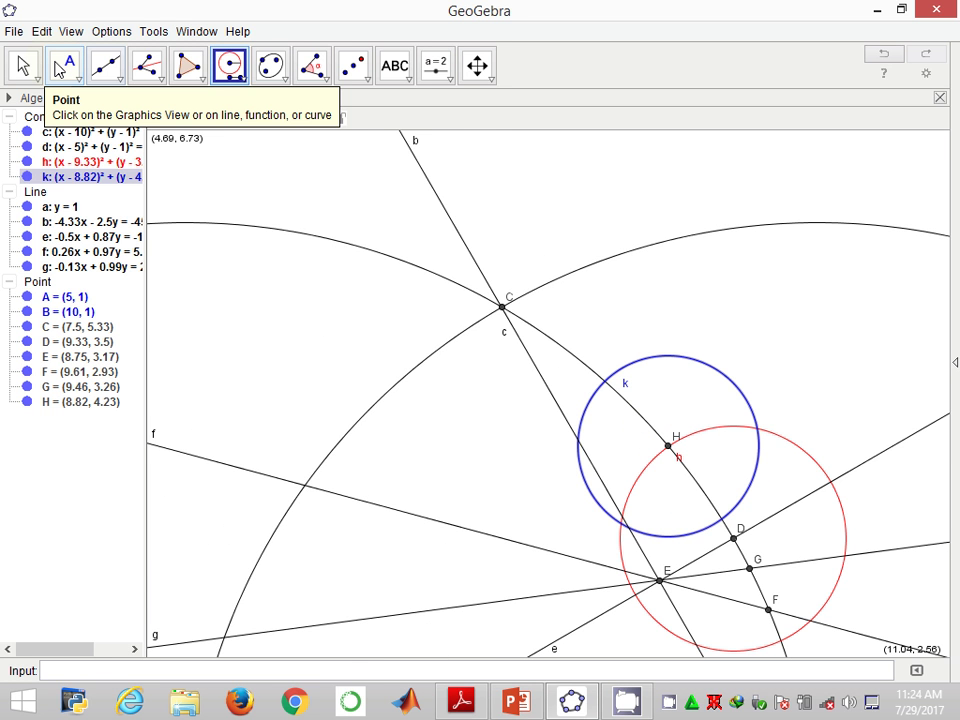
pyautogui.click(60, 68)
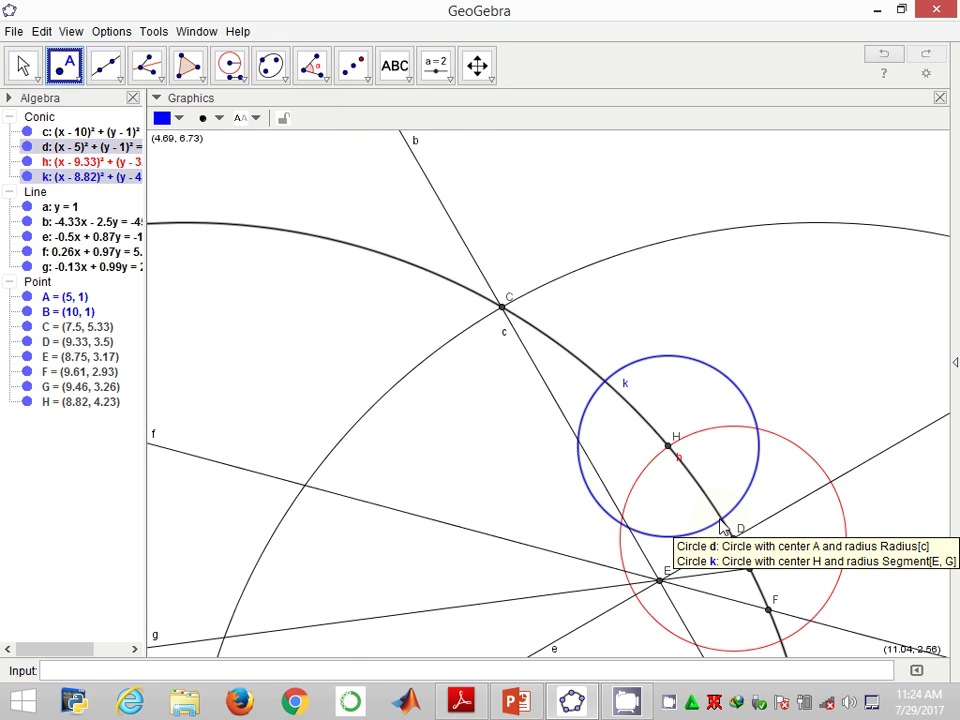
pyautogui.click(721, 519)
pyautogui.scroll(-3, 780, 263)
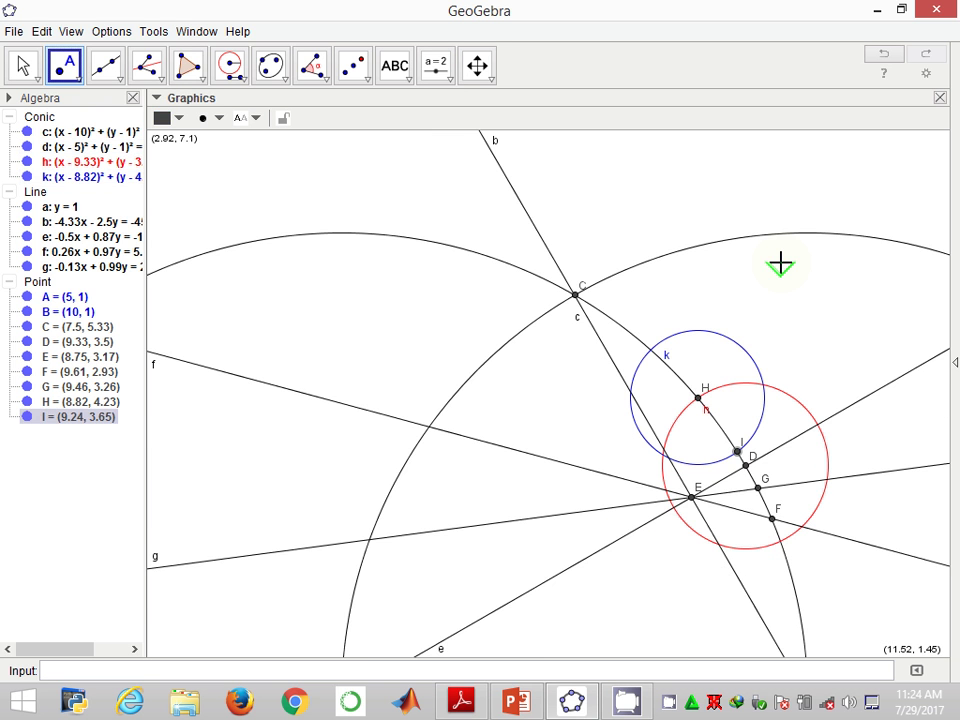
pyautogui.scroll(-2, 780, 263)
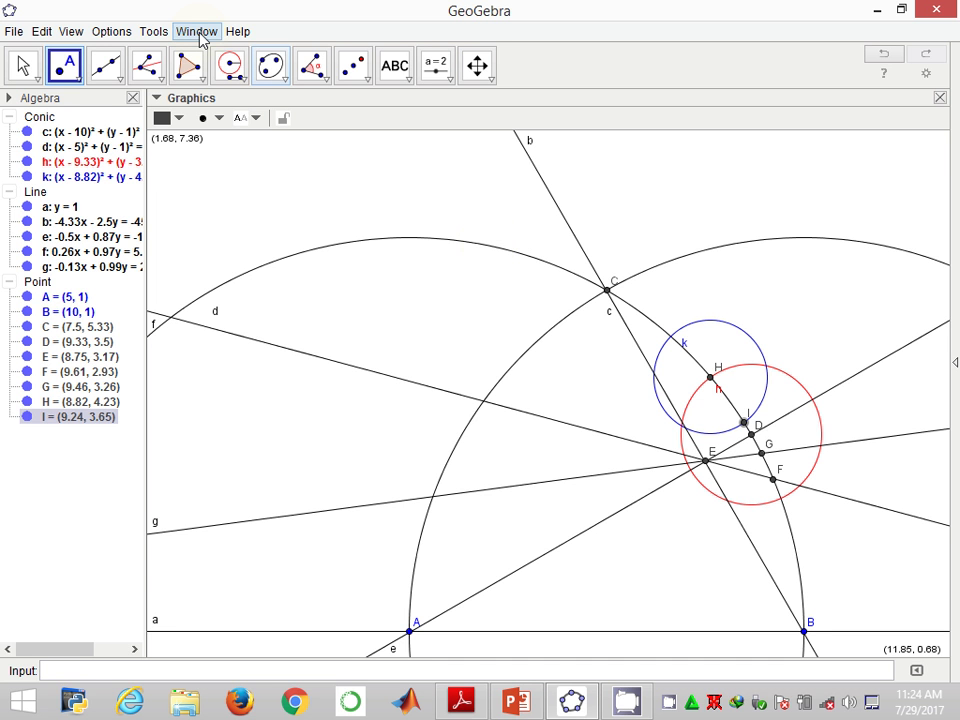
# Construct a green line i through A bisecting angle IAB
pyautogui.click(146, 65)
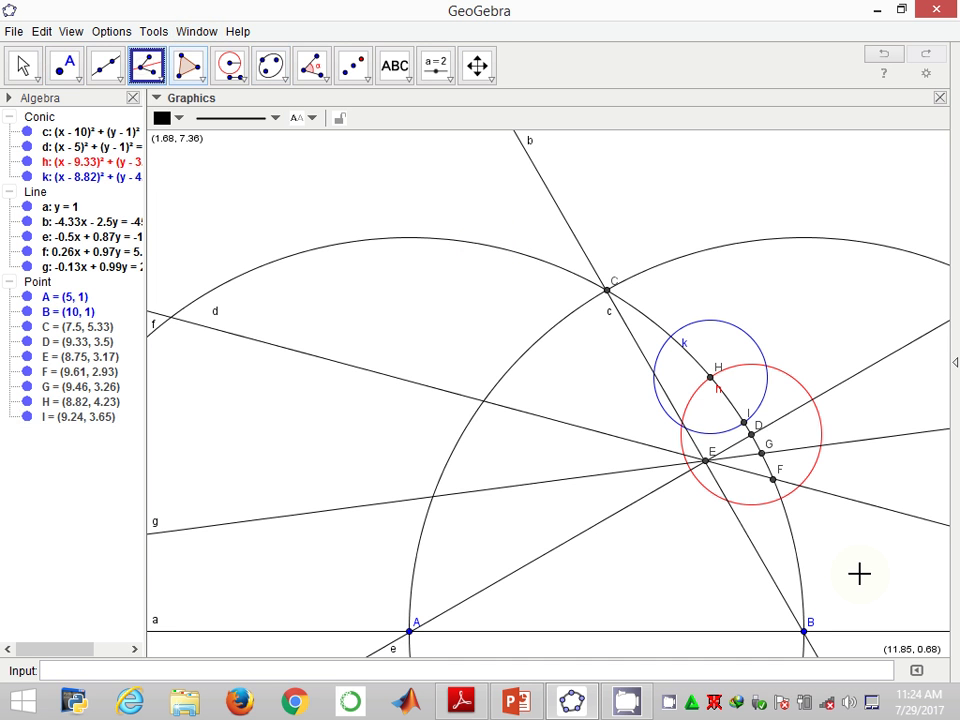
pyautogui.click(744, 422)
pyautogui.click(412, 633)
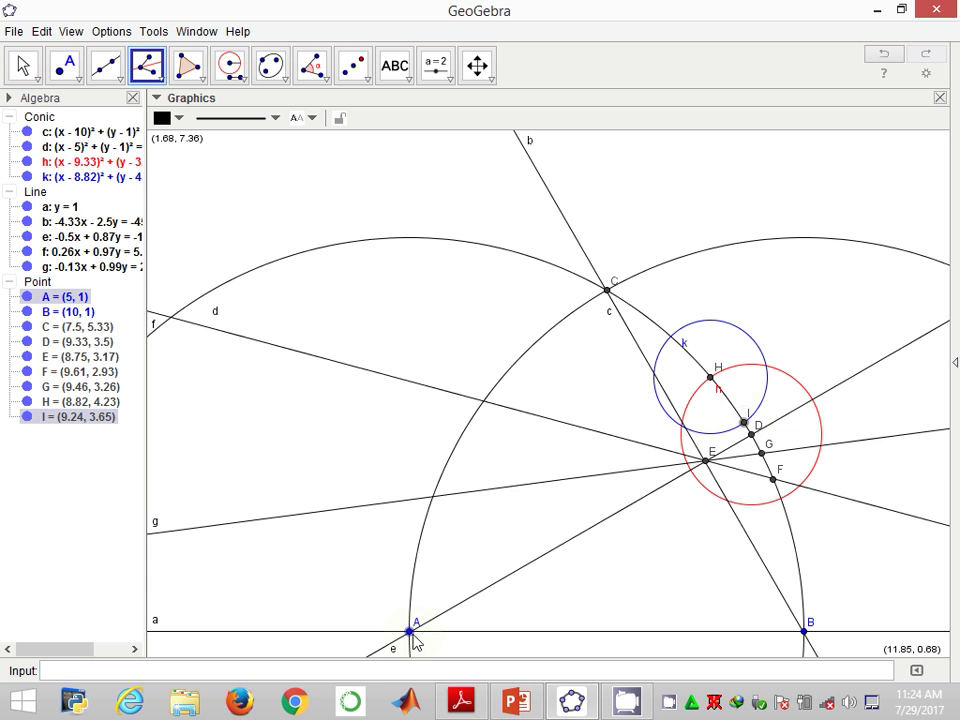
pyautogui.click(803, 634)
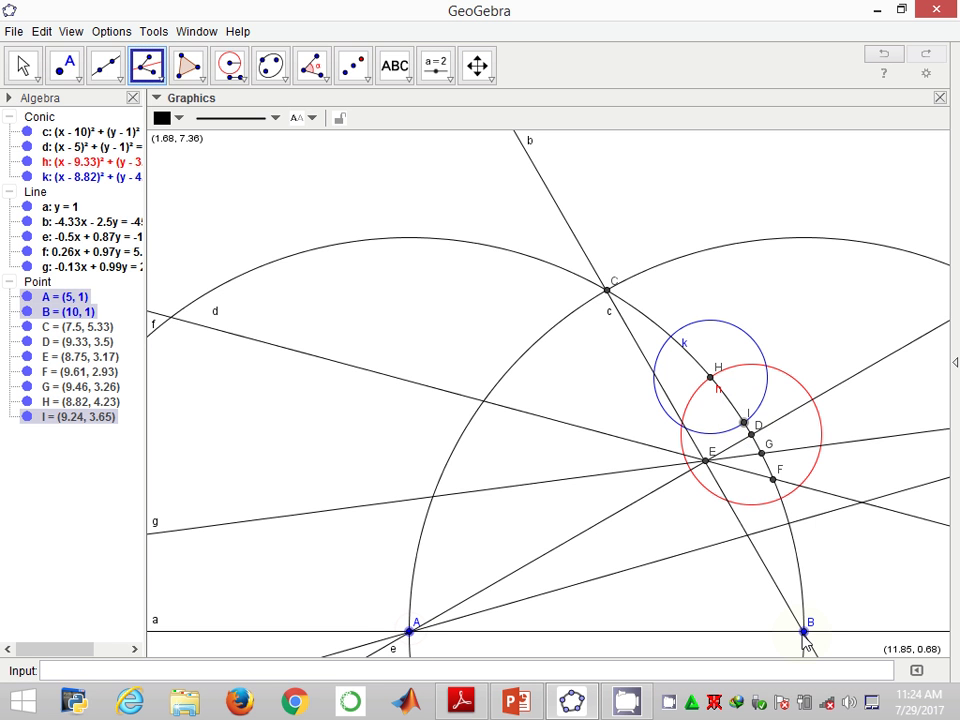
pyautogui.click(804, 633)
pyautogui.rightClick(754, 537)
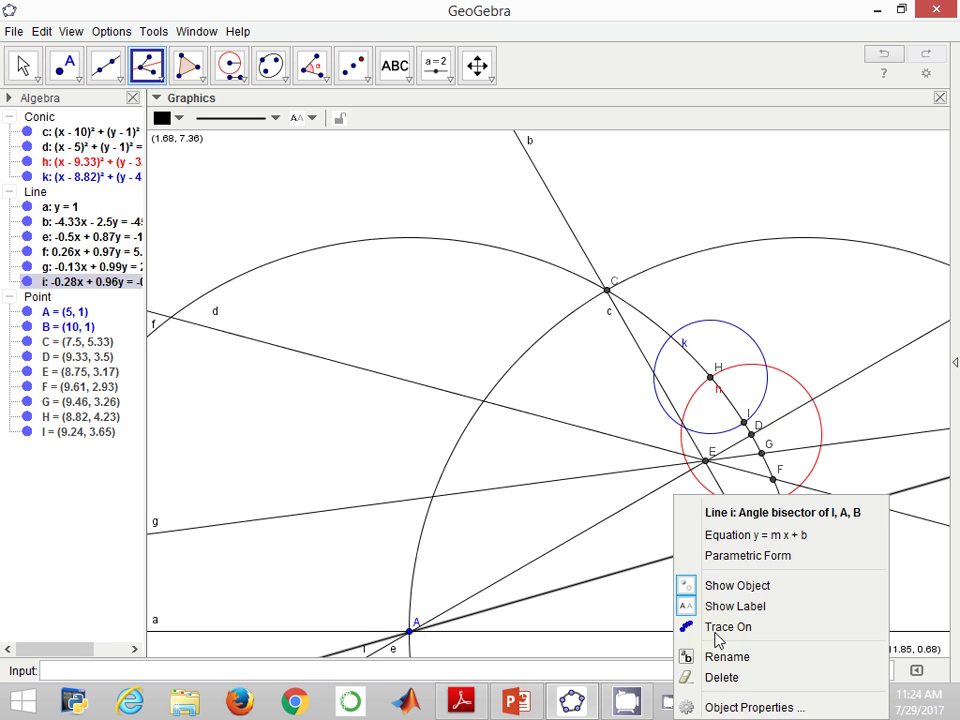
pyautogui.click(748, 707)
pyautogui.click(500, 226)
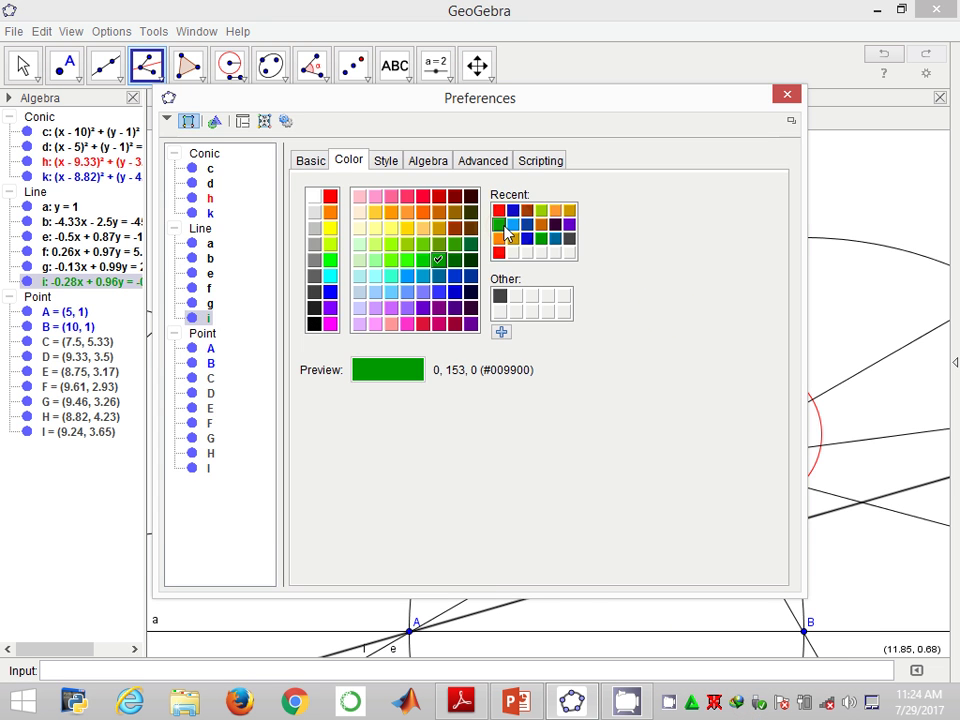
pyautogui.press('Escape')
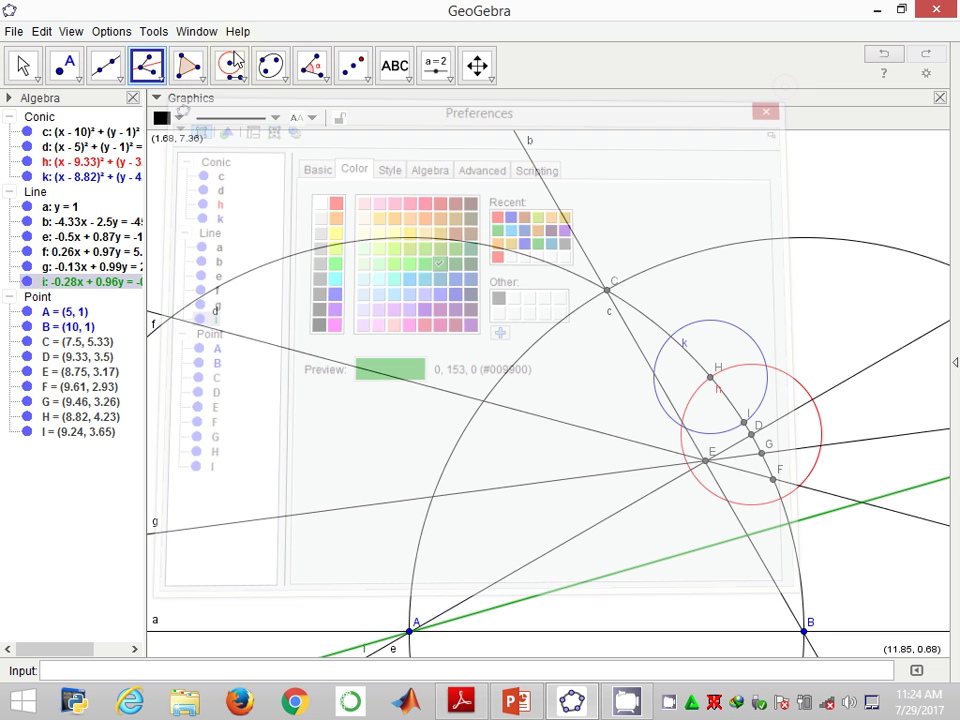
# Mark point J(9.81, 2.38) where line i meets circle d
pyautogui.click(54, 70)
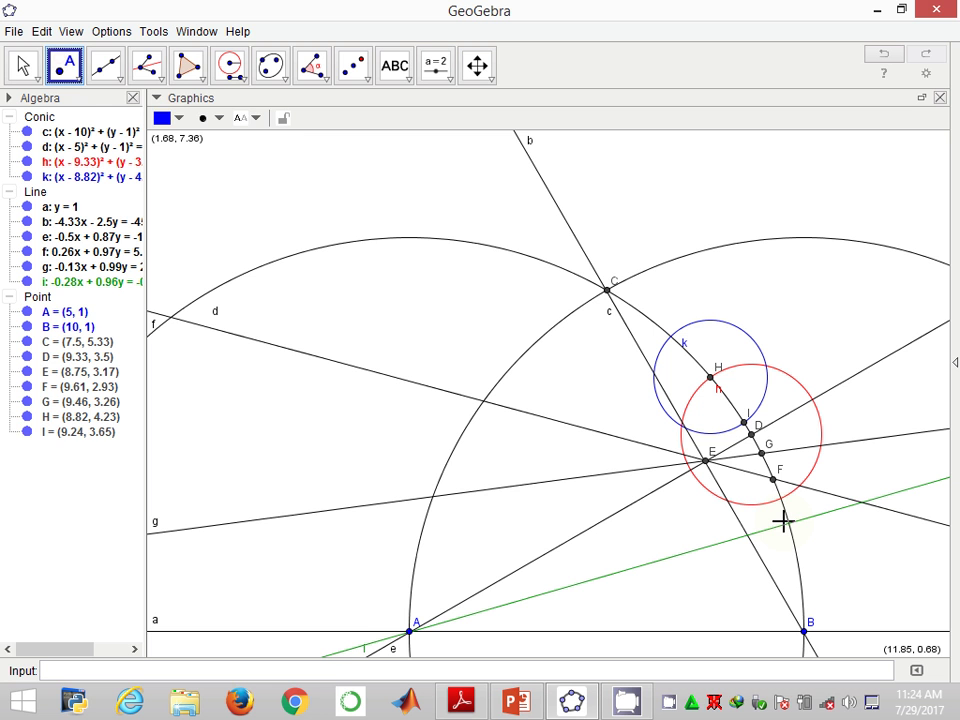
pyautogui.click(786, 521)
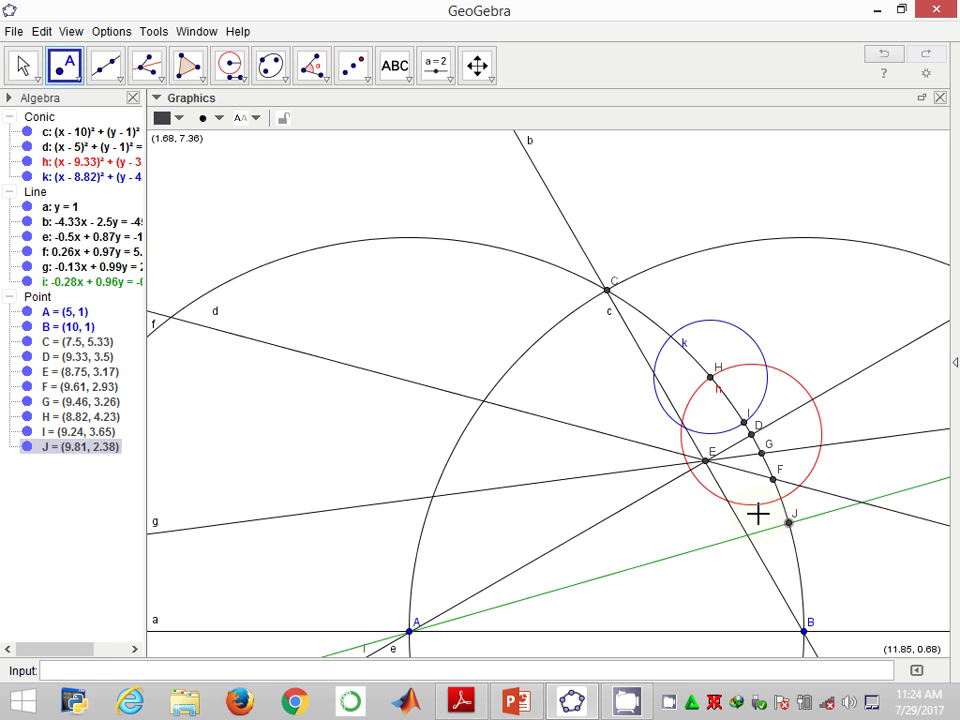
pyautogui.click(148, 63)
# Construct a gold line j through A bisecting angle JAB
pyautogui.click(148, 63)
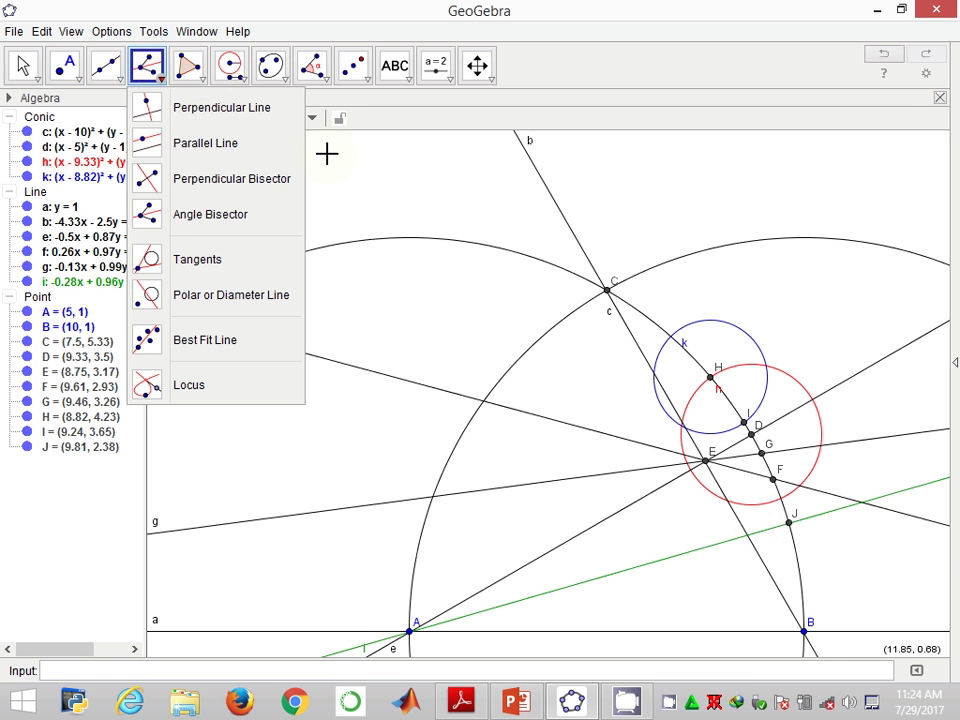
pyautogui.click(787, 523)
pyautogui.click(414, 632)
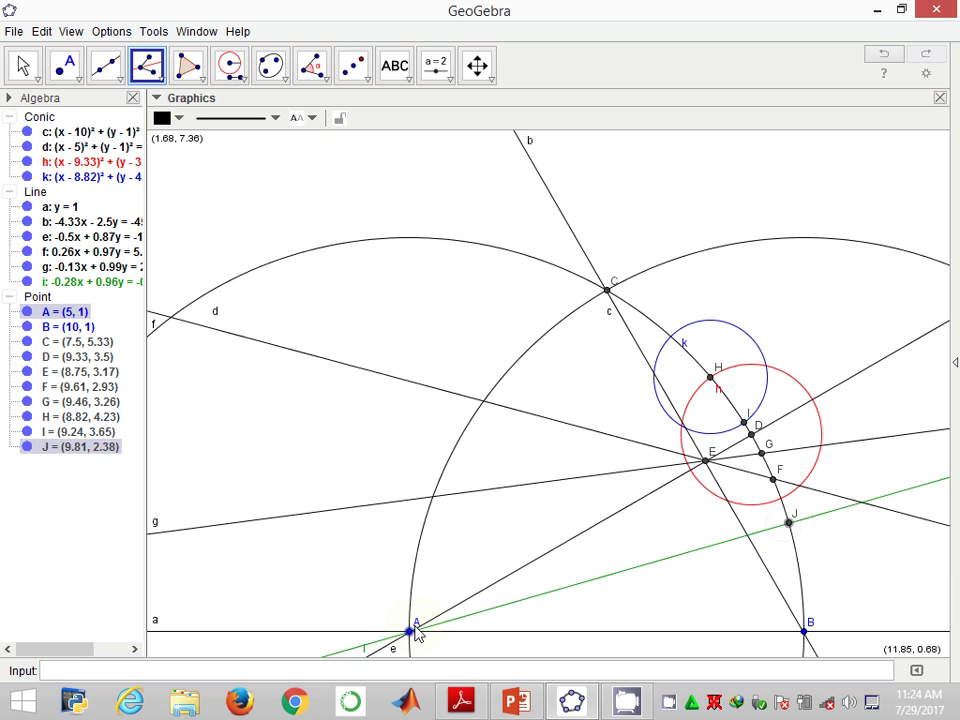
pyautogui.click(803, 634)
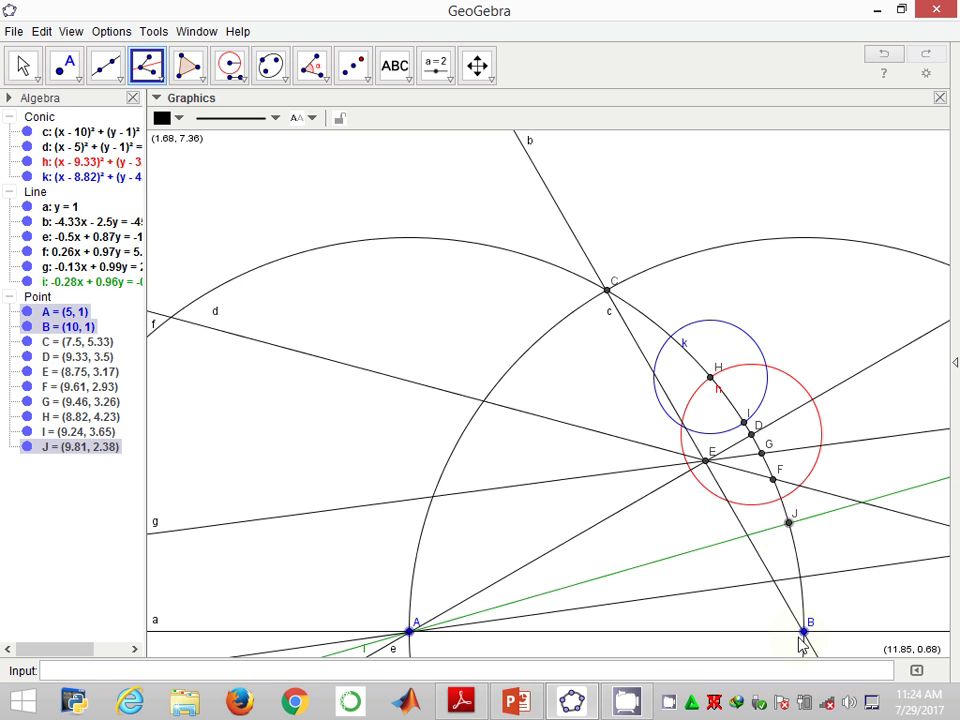
pyautogui.rightClick(705, 586)
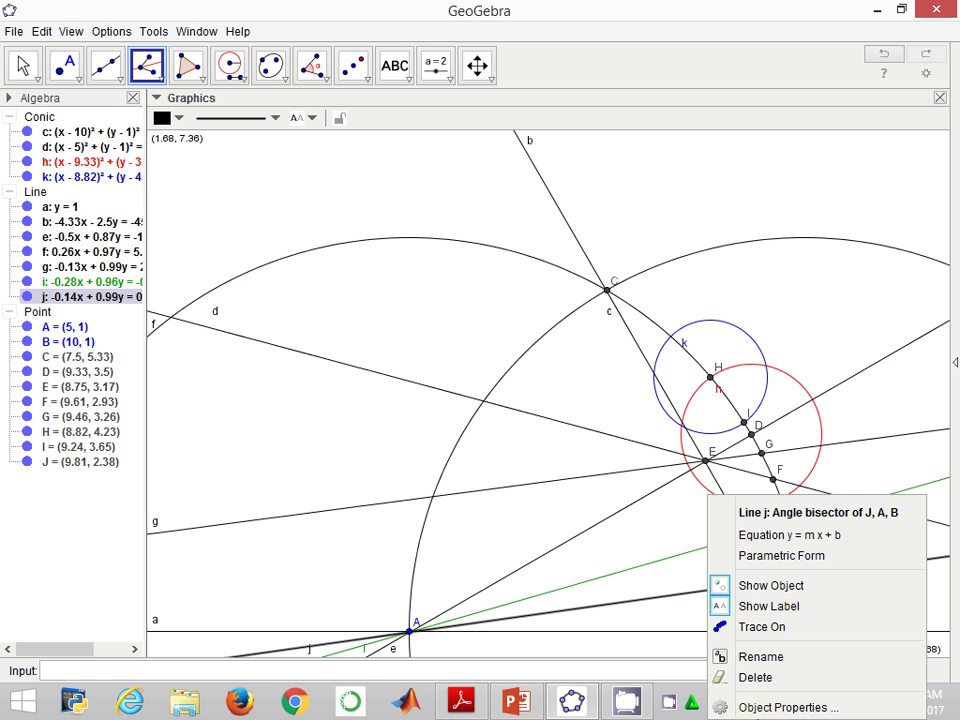
pyautogui.click(788, 707)
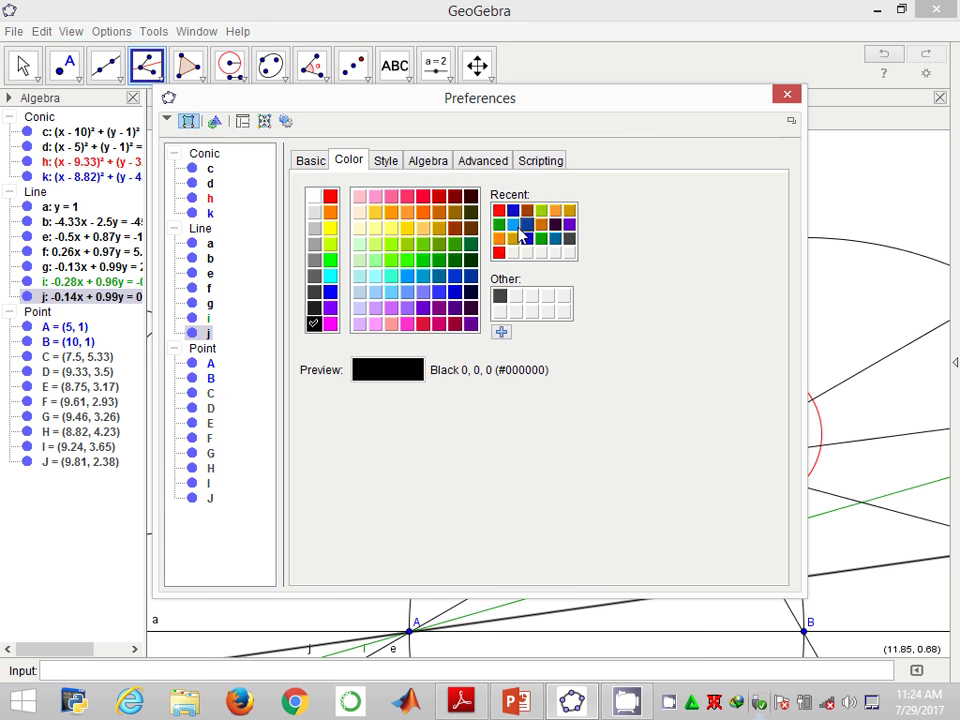
pyautogui.click(516, 236)
pyautogui.click(787, 94)
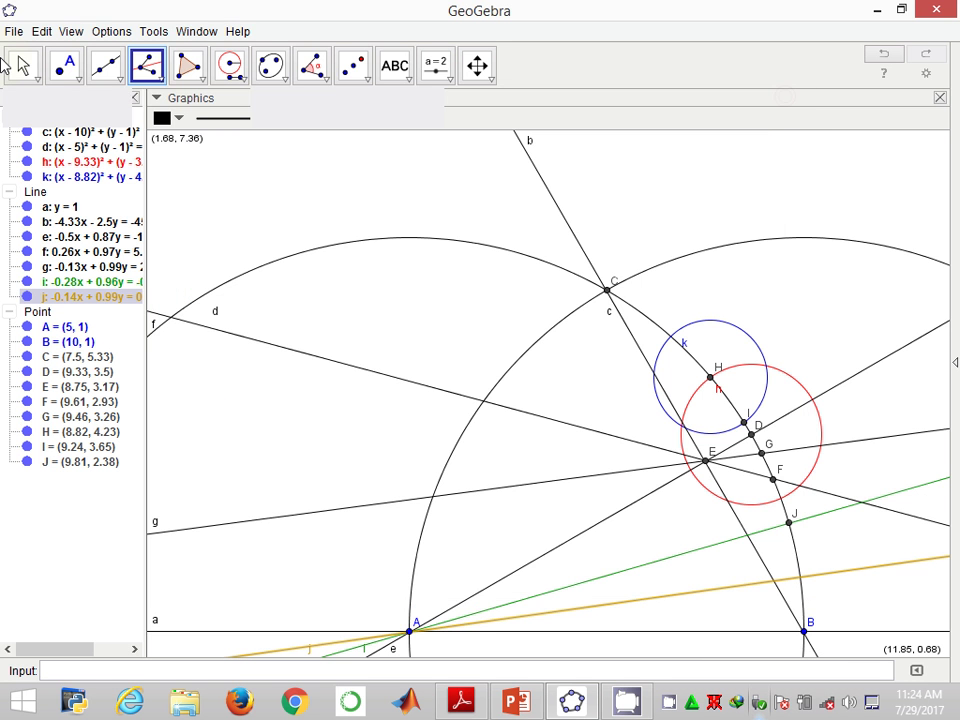
# Place point K where line j meets circle d, then delete it to redo
pyautogui.click(66, 66)
pyautogui.click(67, 64)
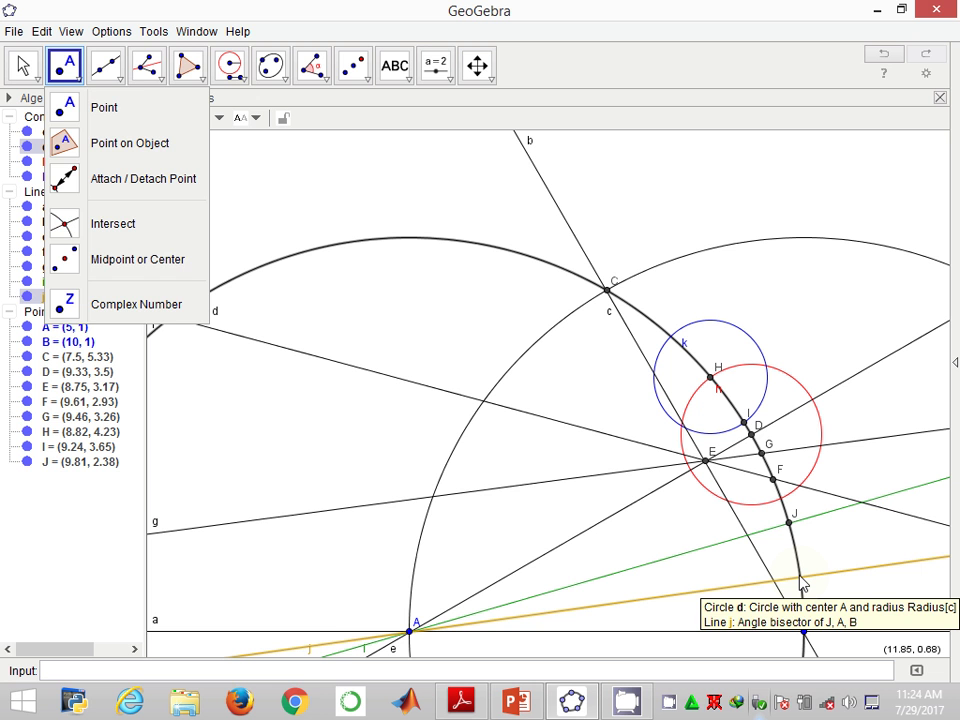
pyautogui.click(800, 577)
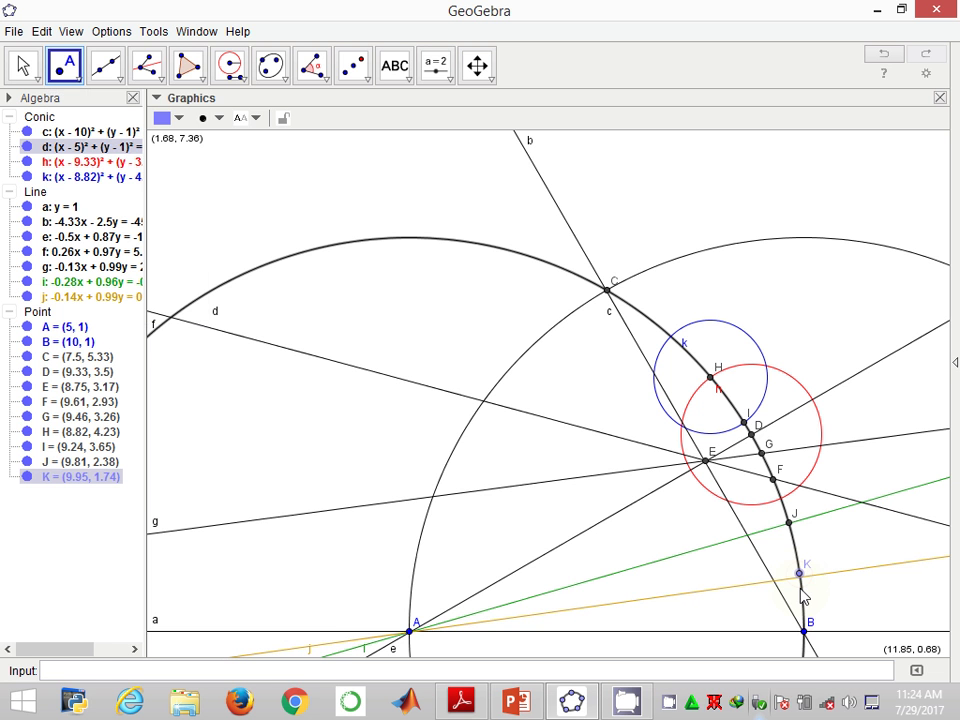
pyautogui.rightClick(800, 584)
pyautogui.click(835, 632)
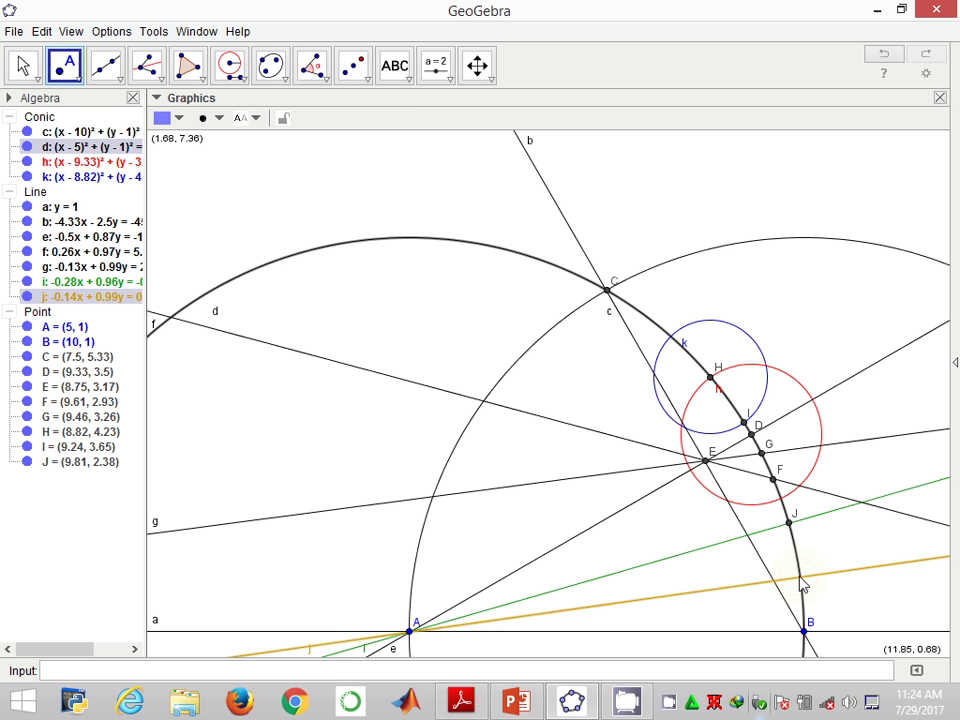
# Mark K(9.95, 1.7) on line j and circle d, then pan and zoom out to show the axes
pyautogui.click(800, 577)
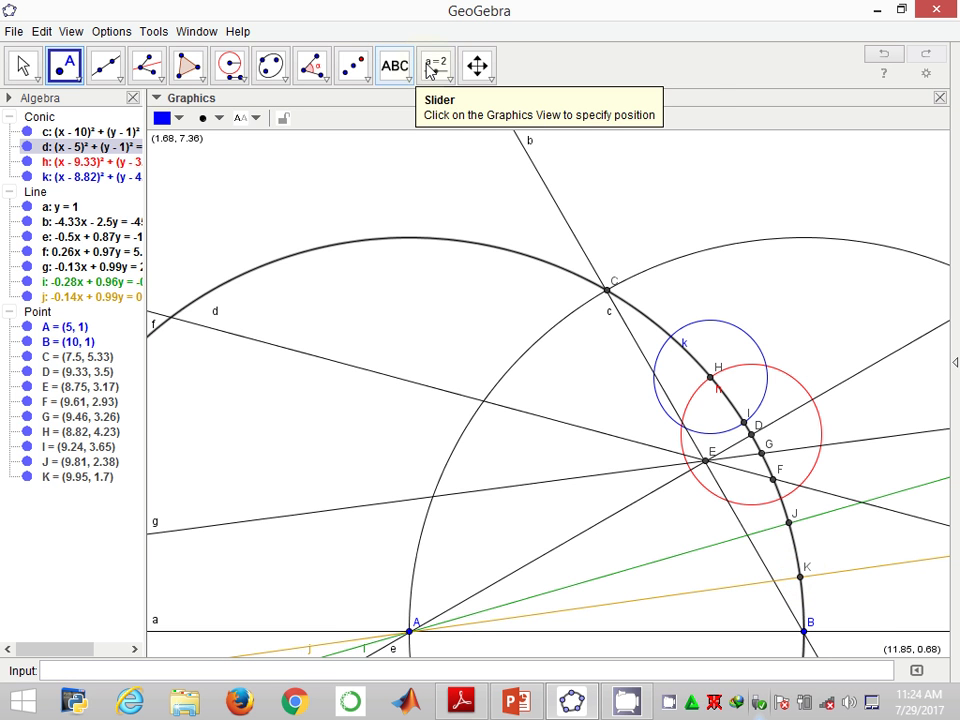
pyautogui.click(477, 65)
pyautogui.moveTo(410, 328); pyautogui.dragTo(498, 312)
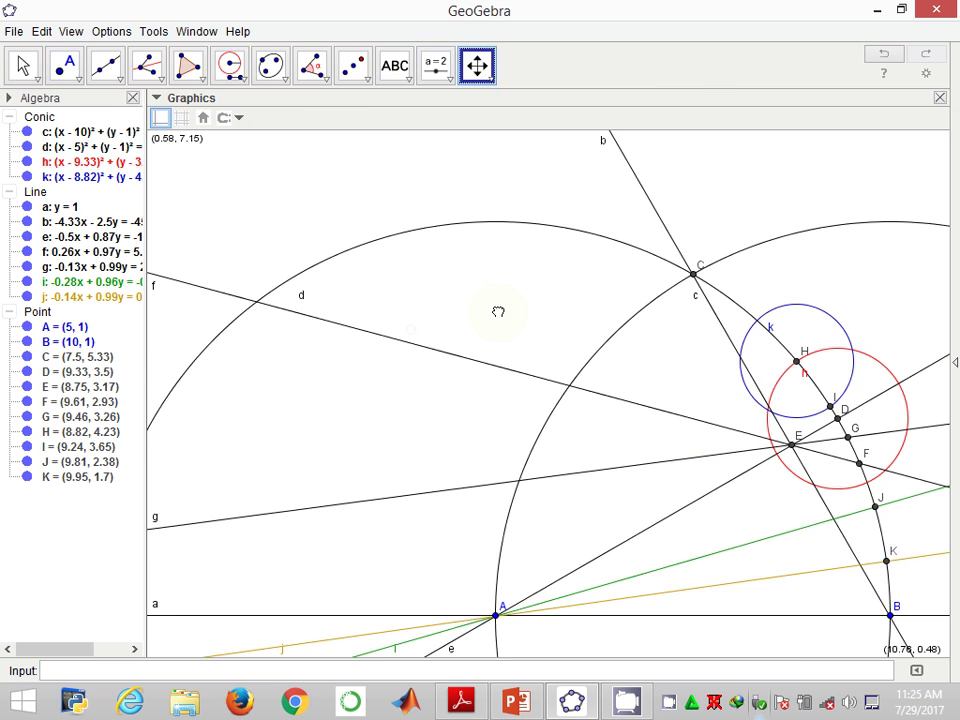
pyautogui.scroll(-2, 498, 312)
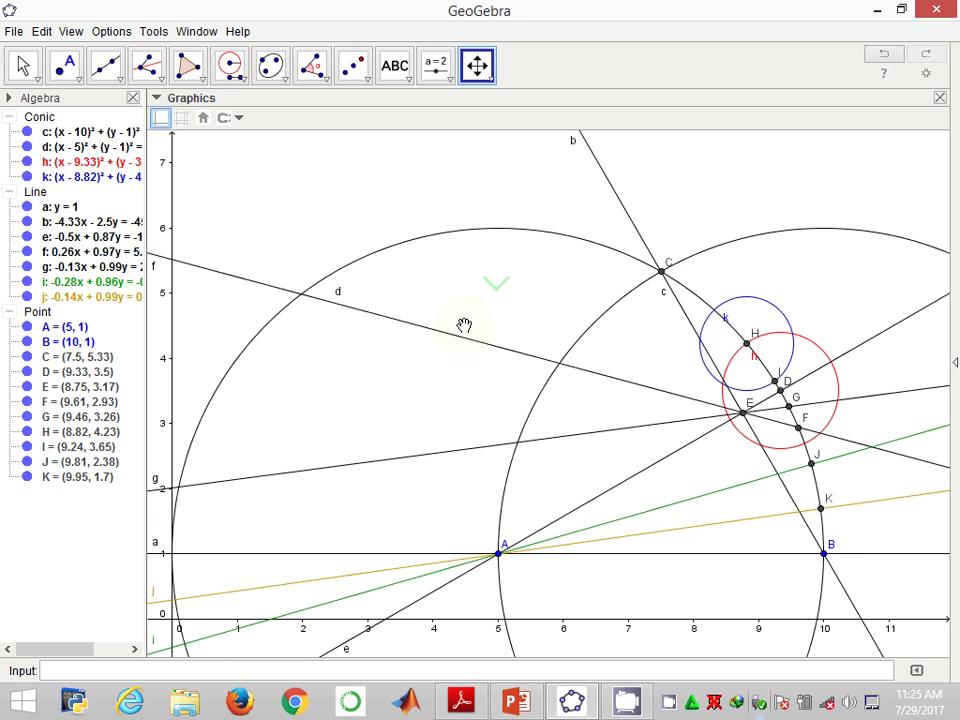
pyautogui.moveTo(464, 326); pyautogui.dragTo(493, 330)
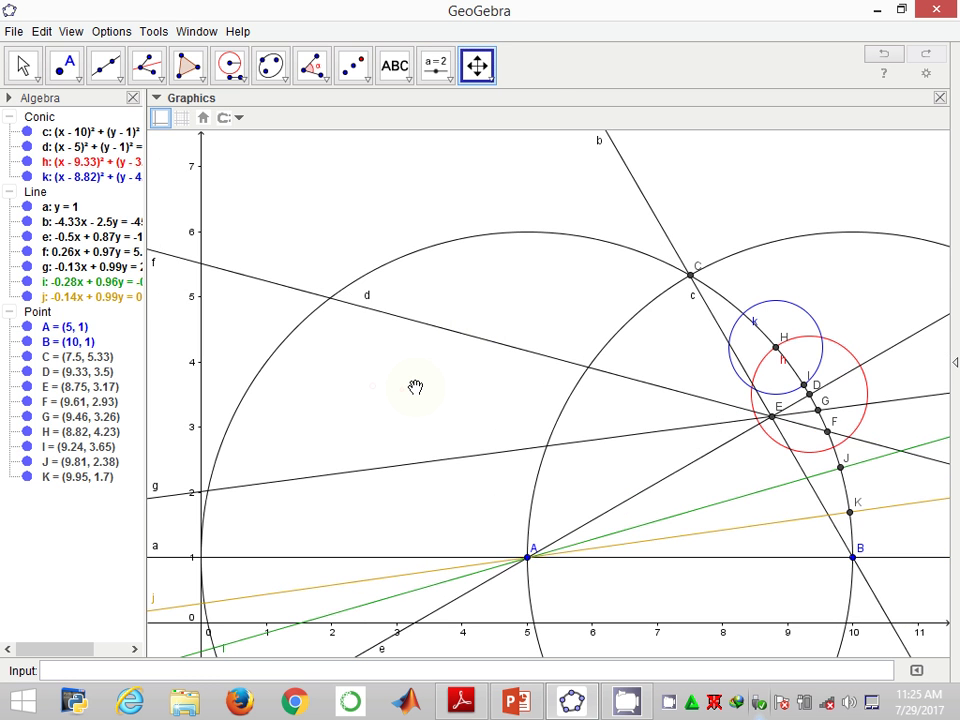
# Reflect B about A to create B' at (0, 1)
pyautogui.click(352, 66)
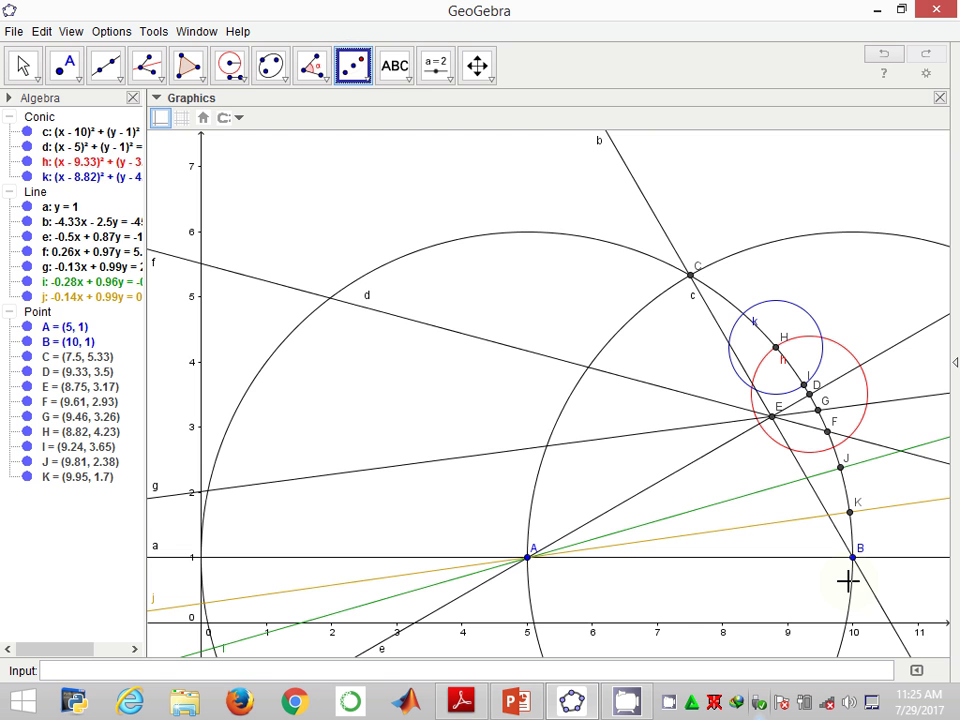
pyautogui.click(528, 558)
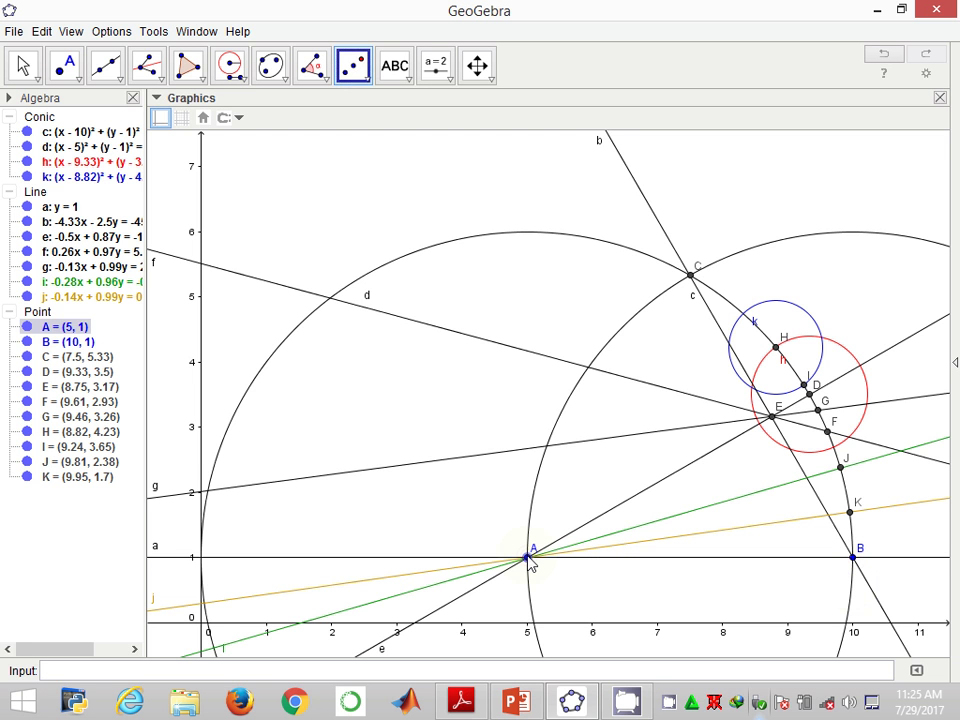
pyautogui.press('Escape')
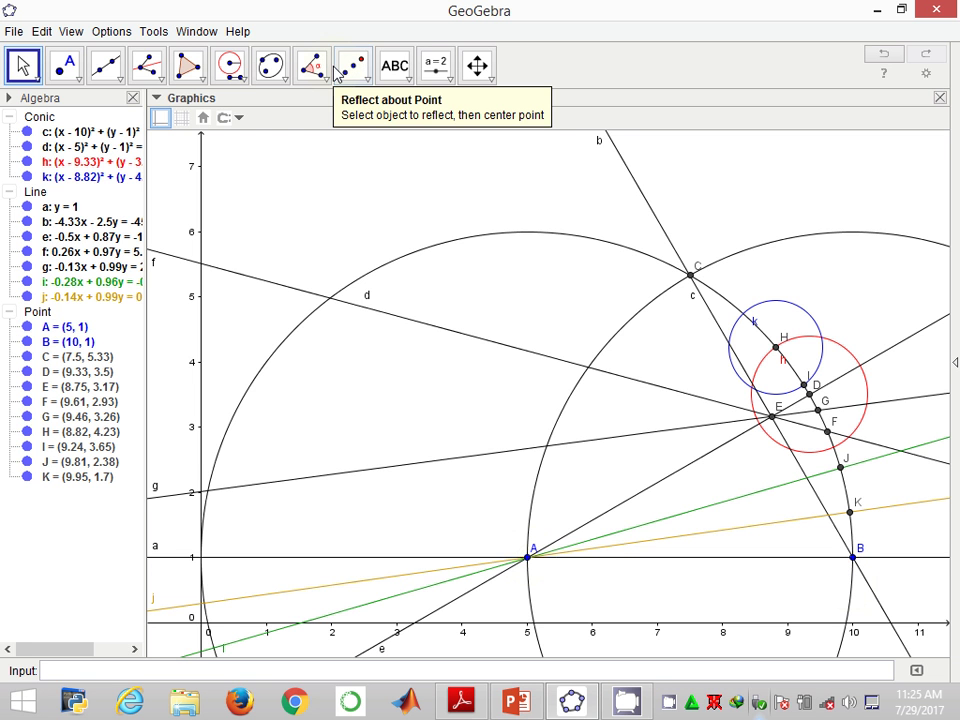
pyautogui.click(337, 70)
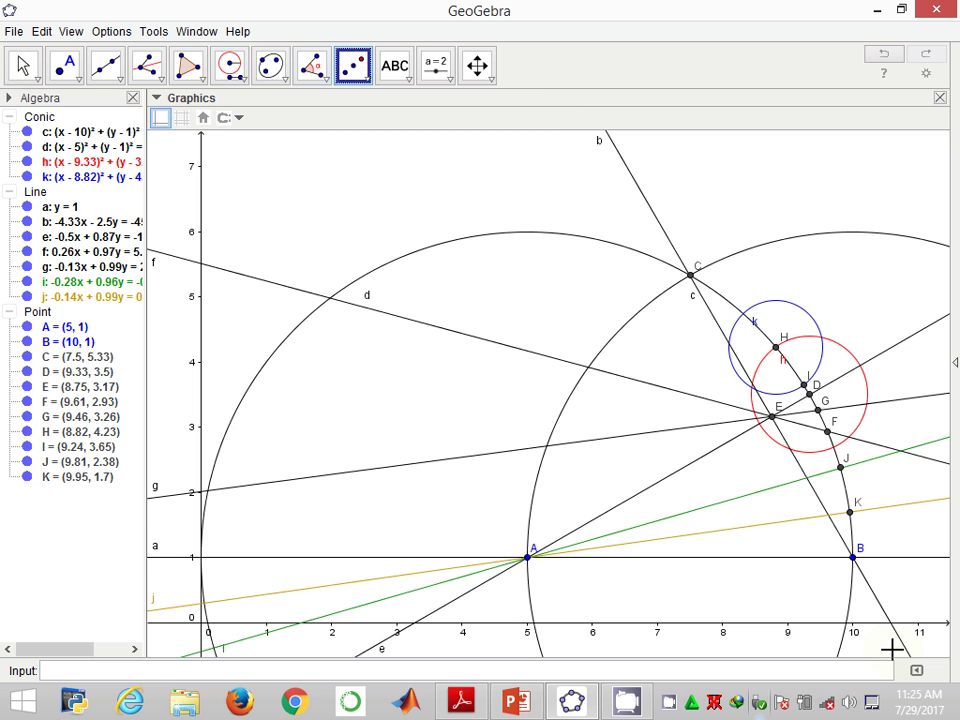
pyautogui.click(853, 557)
pyautogui.click(527, 558)
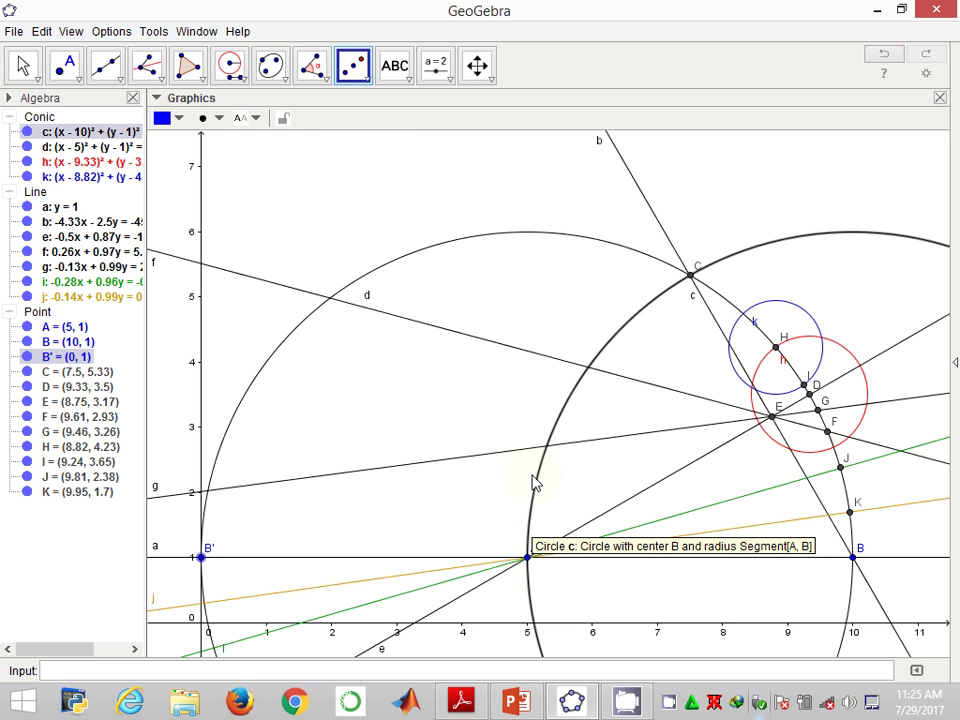
# Draw the perpendicular bisector of B'B, line l: x = 5, and colour it blue
pyautogui.click(165, 84)
pyautogui.click(196, 180)
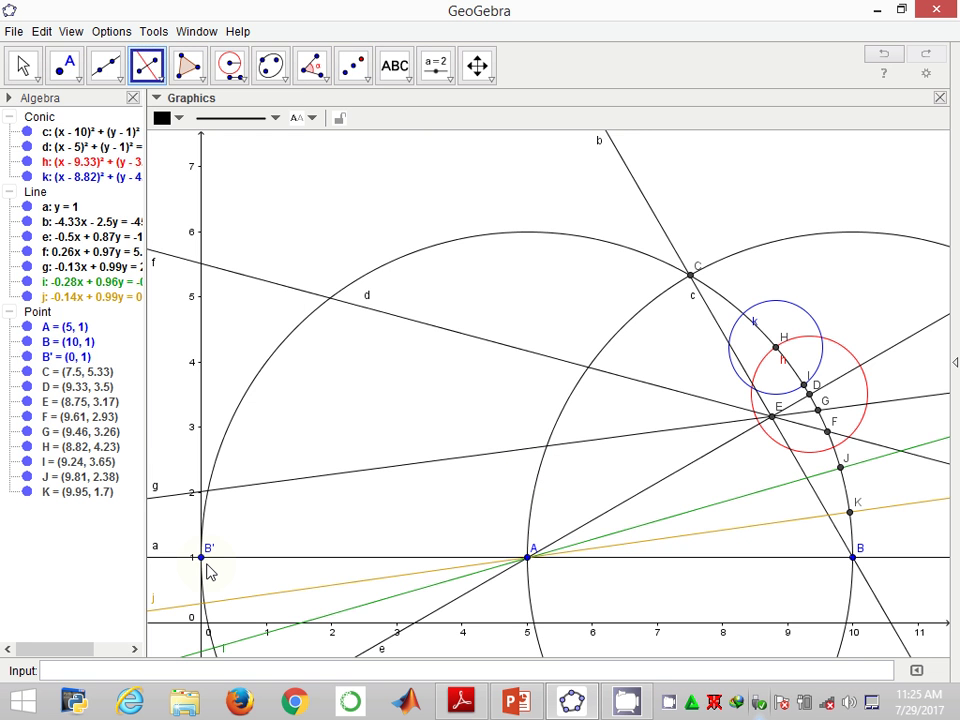
pyautogui.click(204, 559)
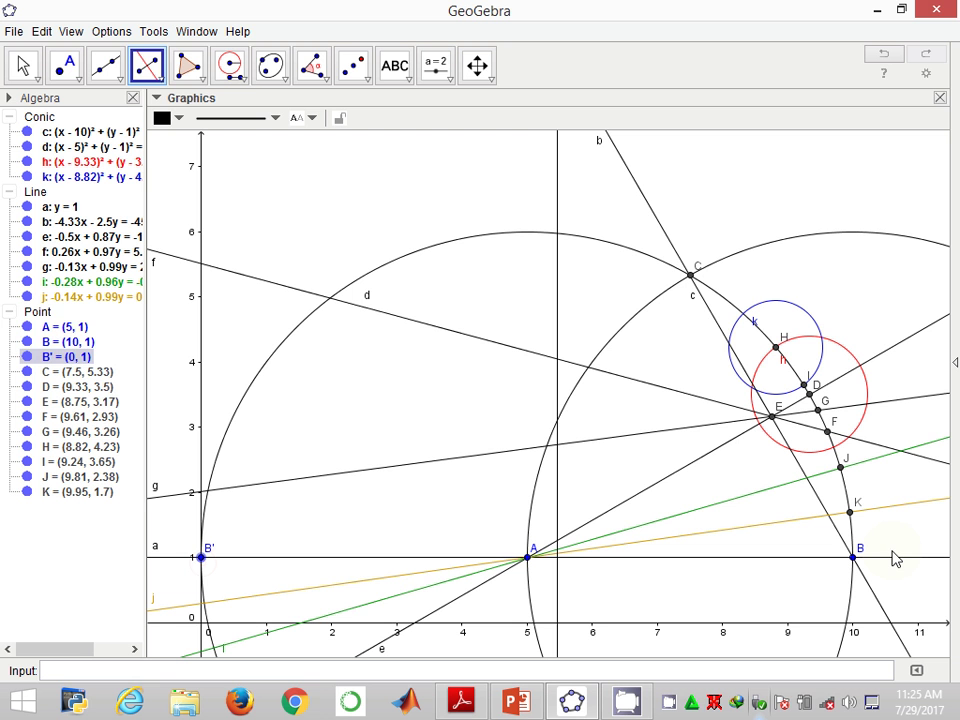
pyautogui.click(853, 557)
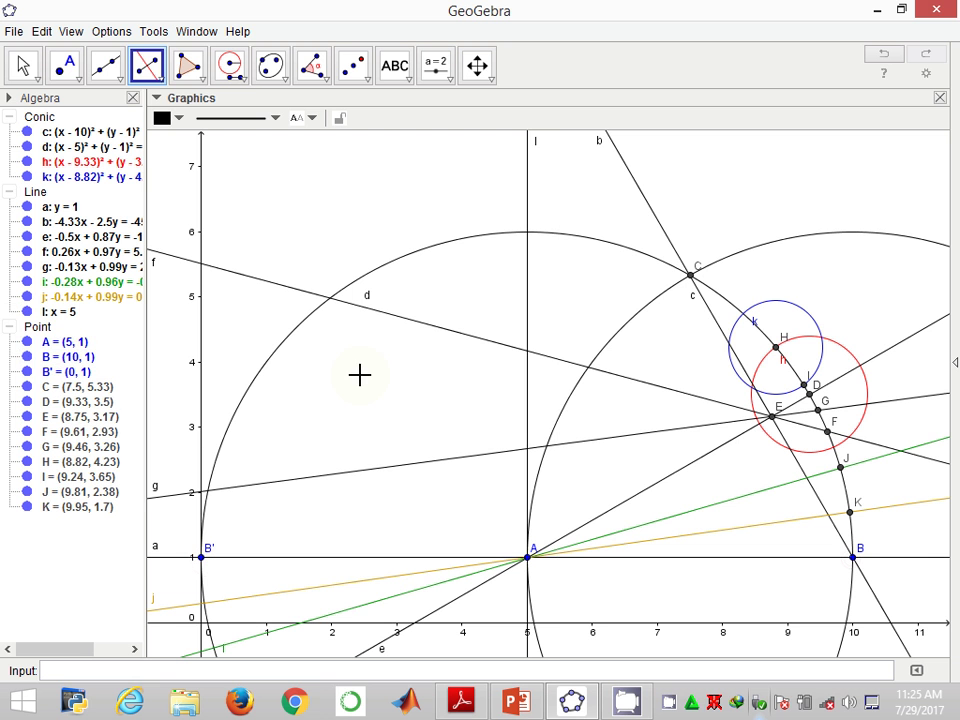
pyautogui.rightClick(527, 259)
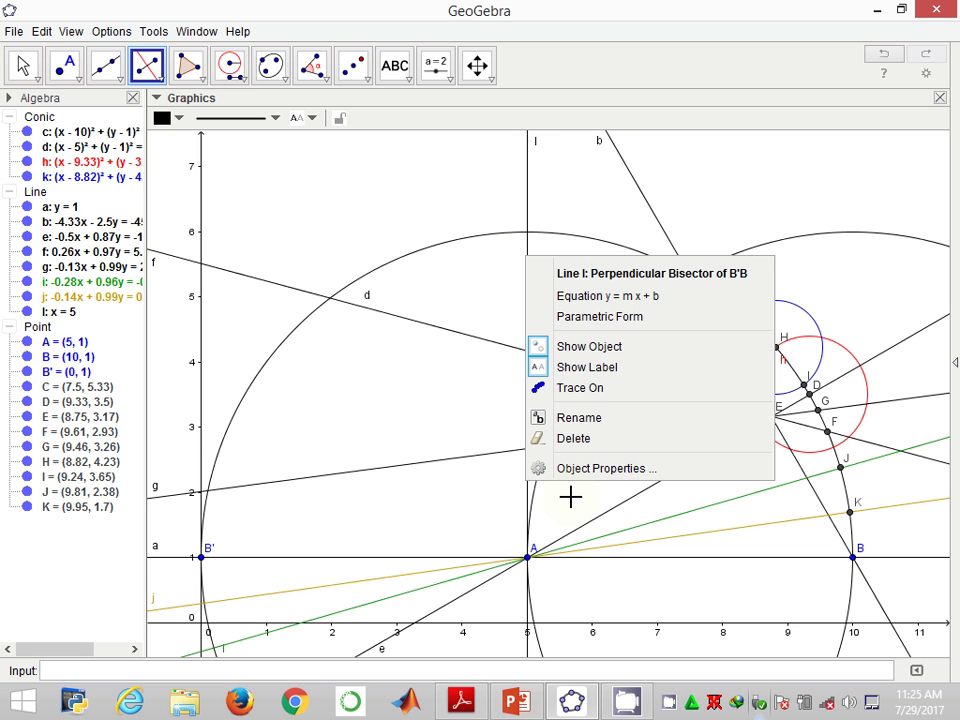
pyautogui.click(555, 468)
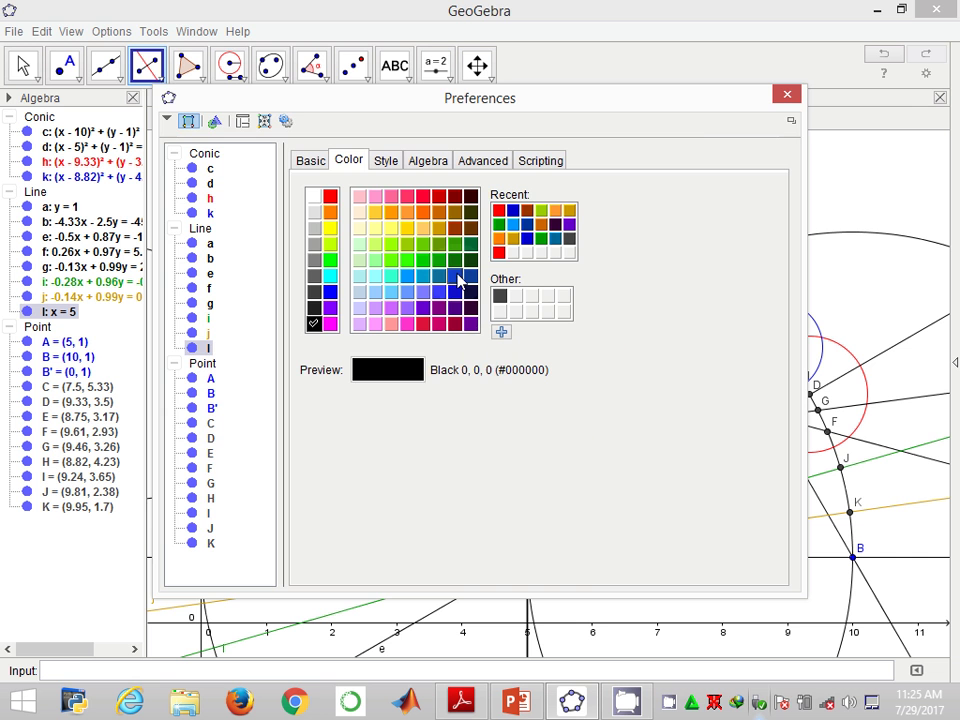
pyautogui.click(438, 291)
pyautogui.click(787, 94)
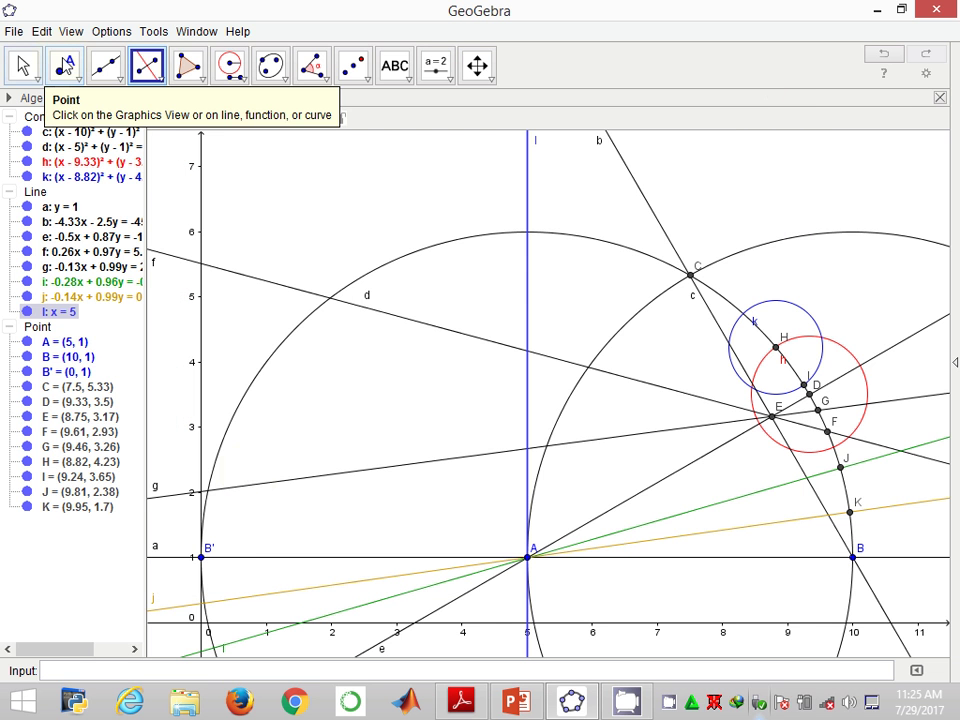
pyautogui.click(62, 68)
# Mark L on circle d, compass circle p centred at L with radius BK, then mark intersection M at (4.3, 5.95)
pyautogui.click(528, 233)
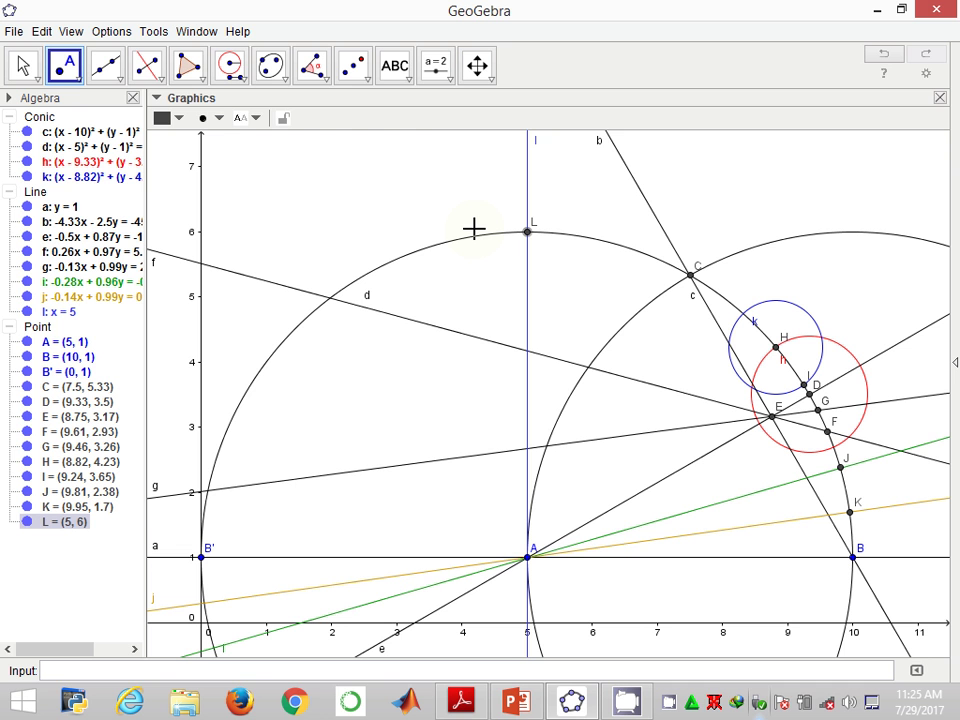
pyautogui.click(230, 67)
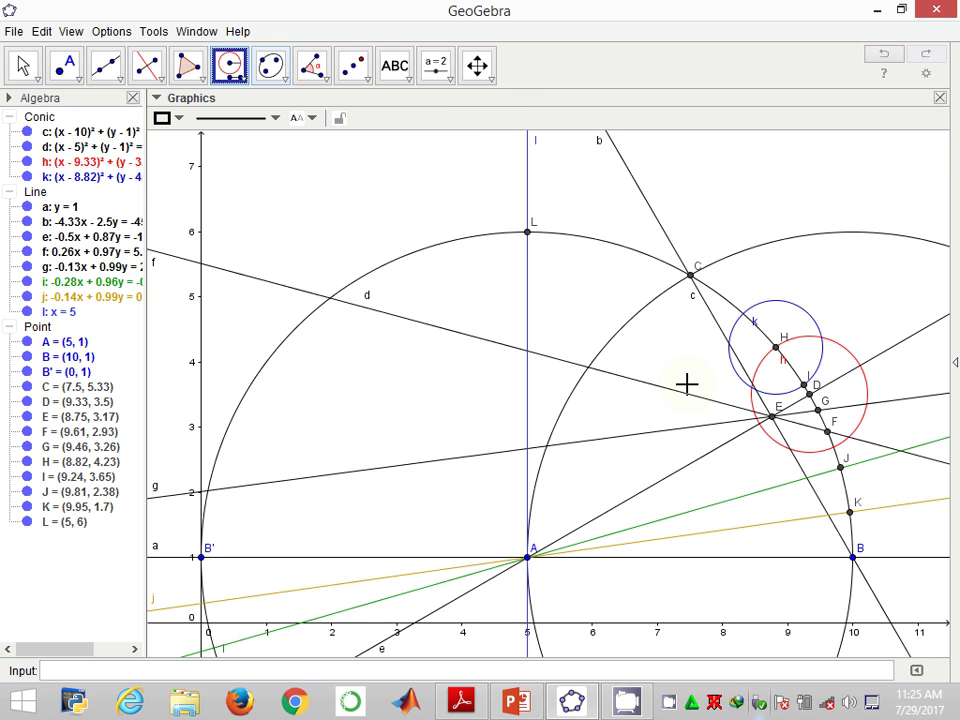
pyautogui.click(853, 557)
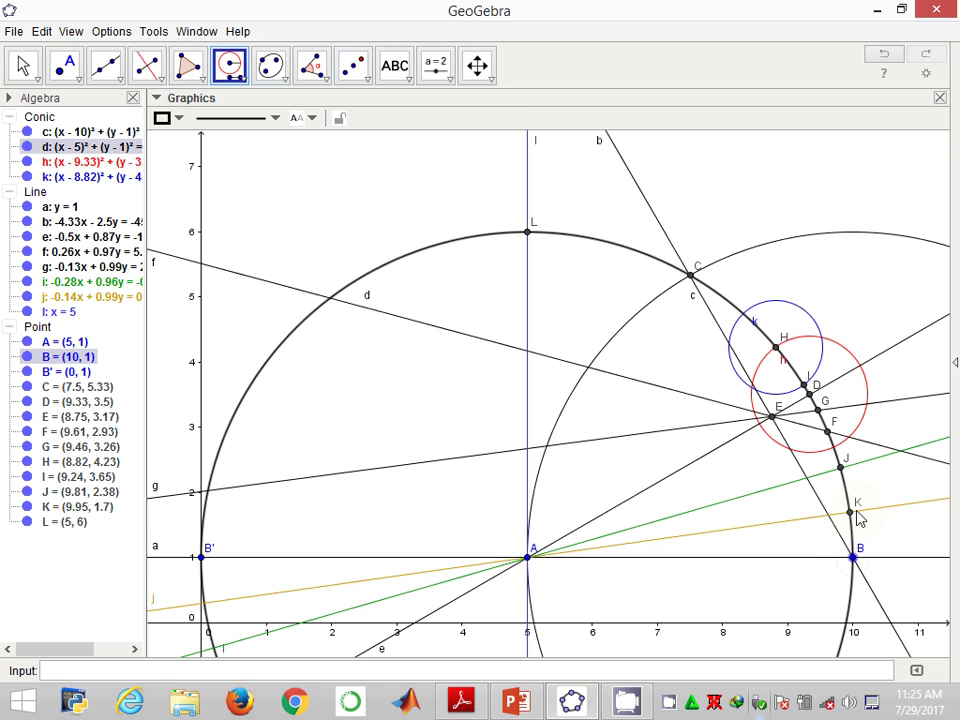
pyautogui.click(852, 513)
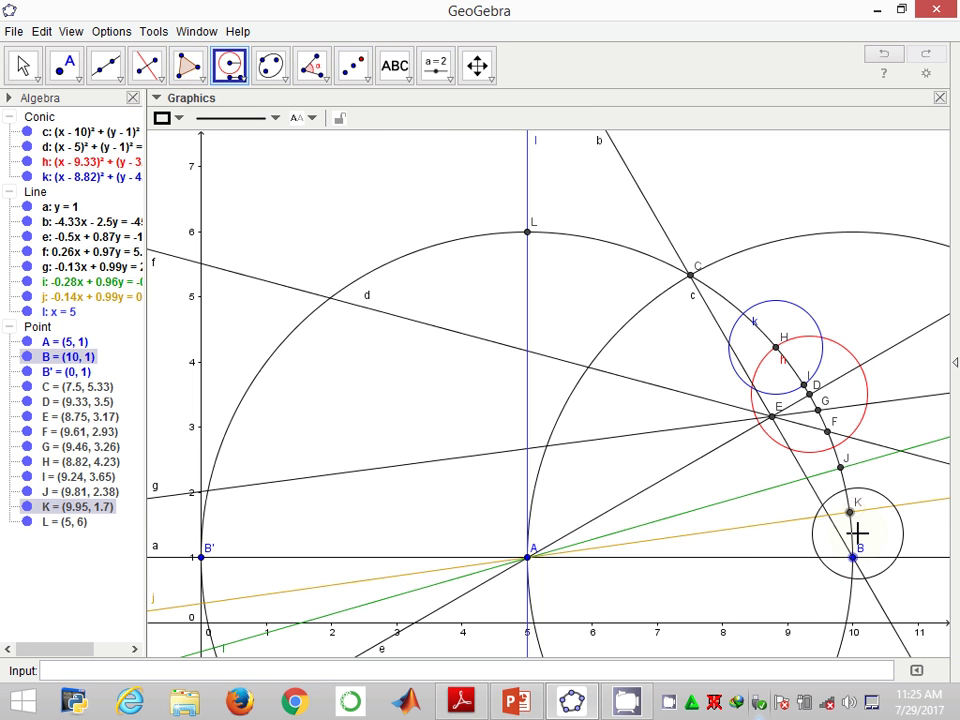
pyautogui.click(529, 233)
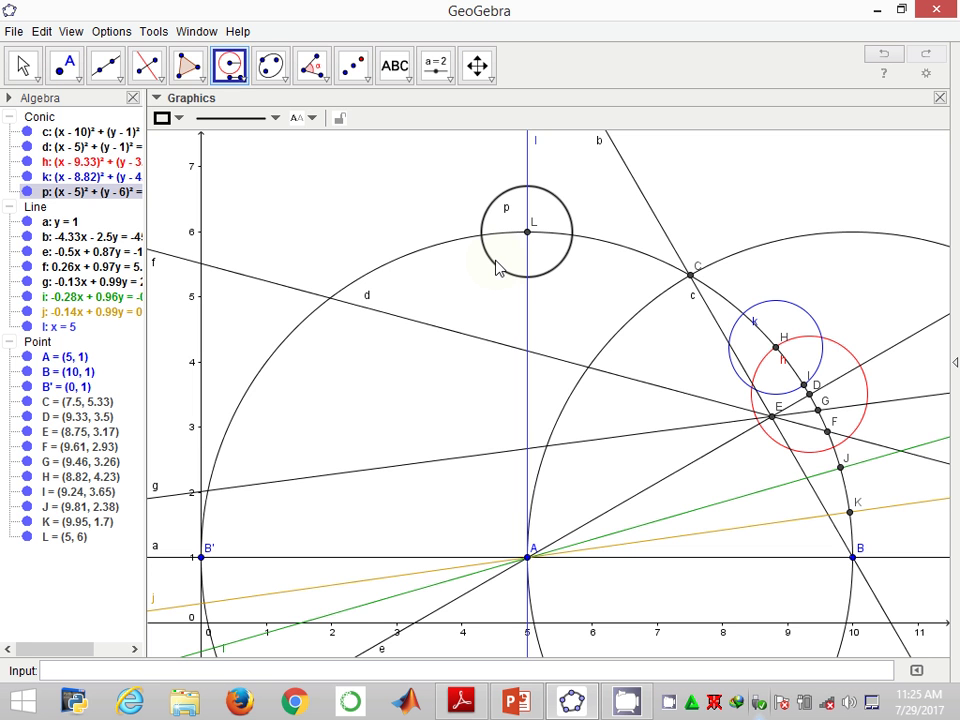
pyautogui.click(63, 78)
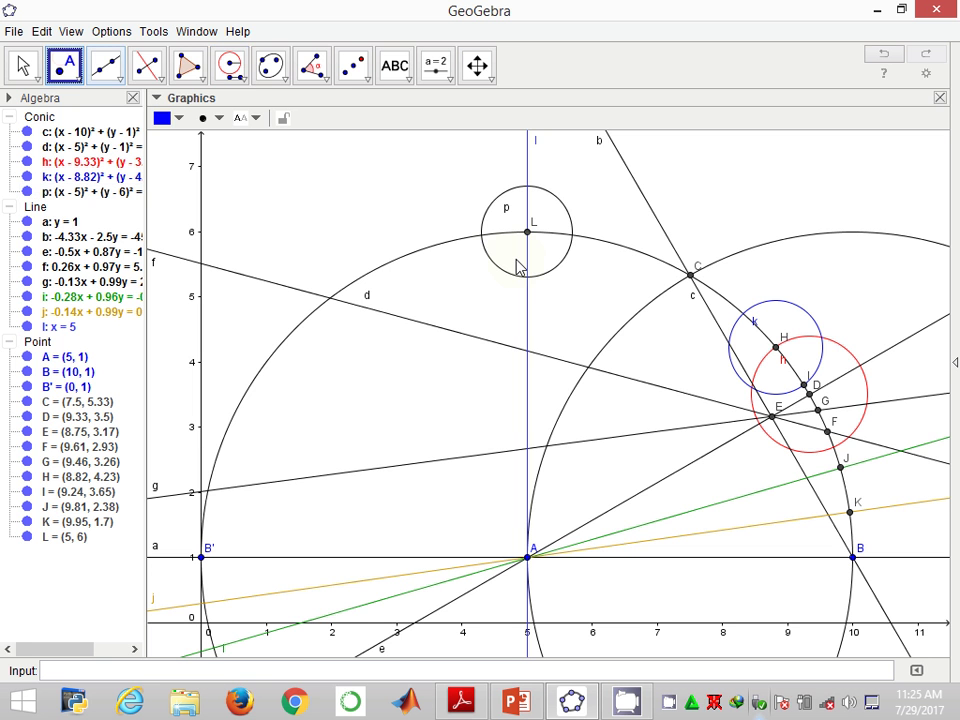
pyautogui.click(482, 237)
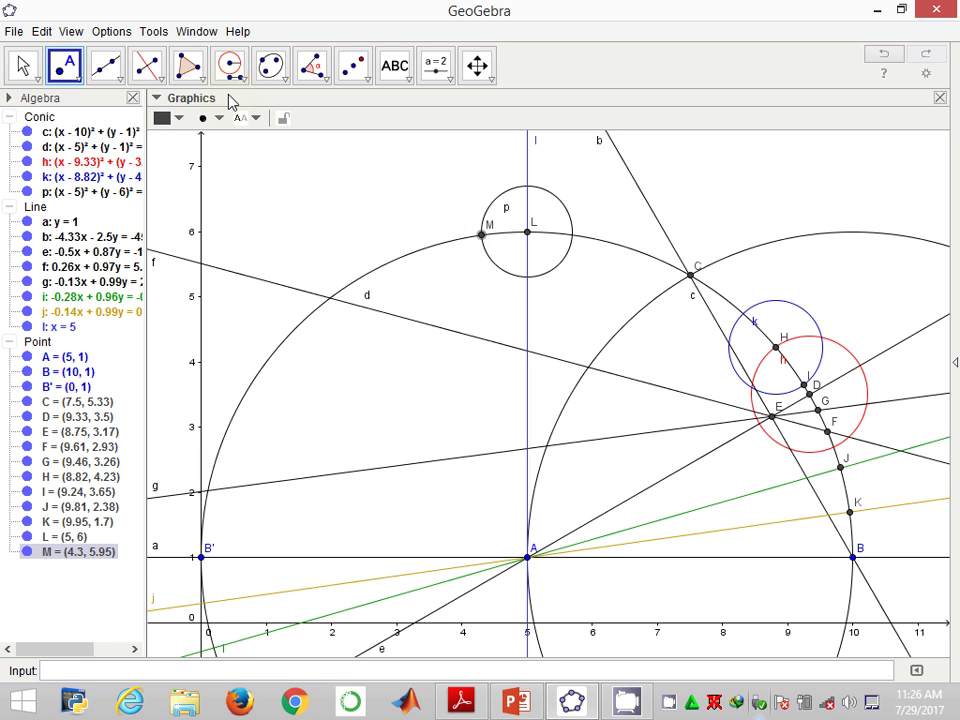
# Construct the angle bisector of MAB through A as line m
pyautogui.click(160, 80)
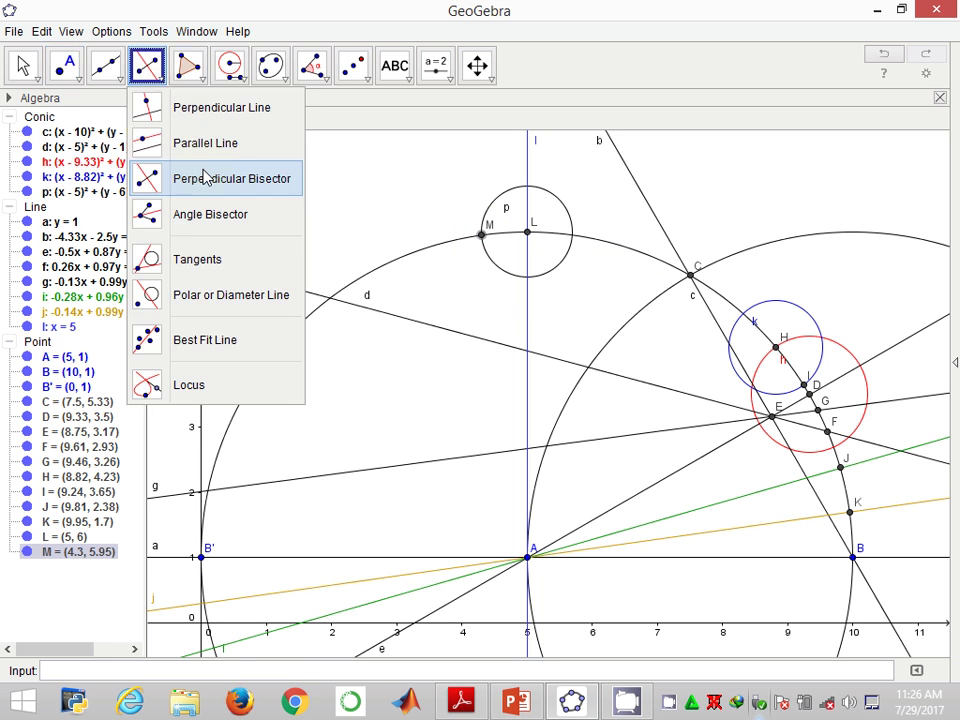
pyautogui.click(210, 213)
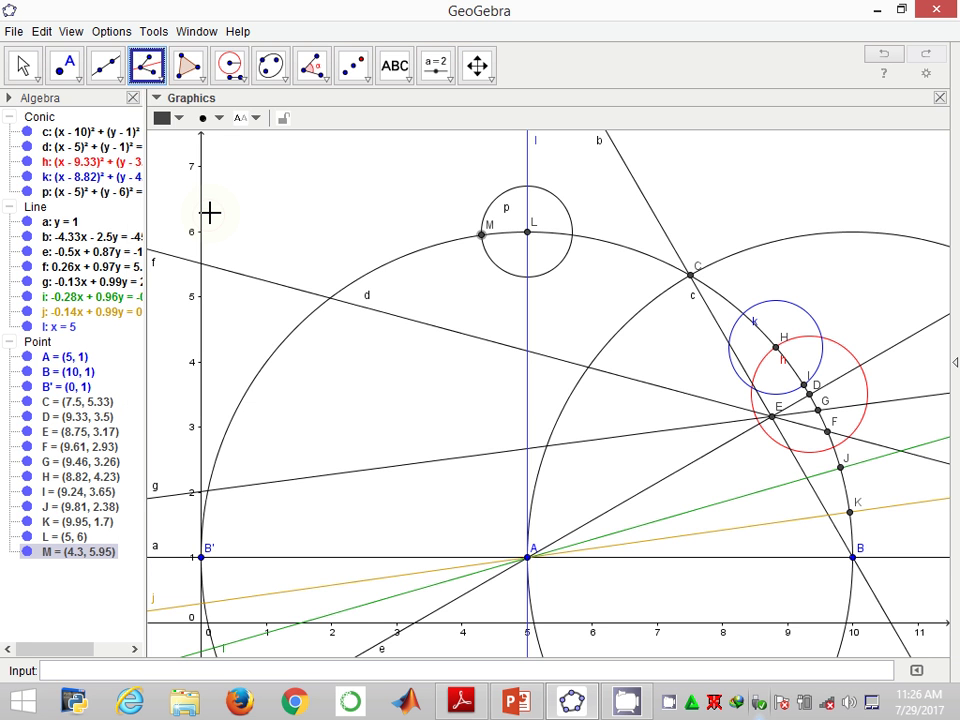
pyautogui.click(527, 557)
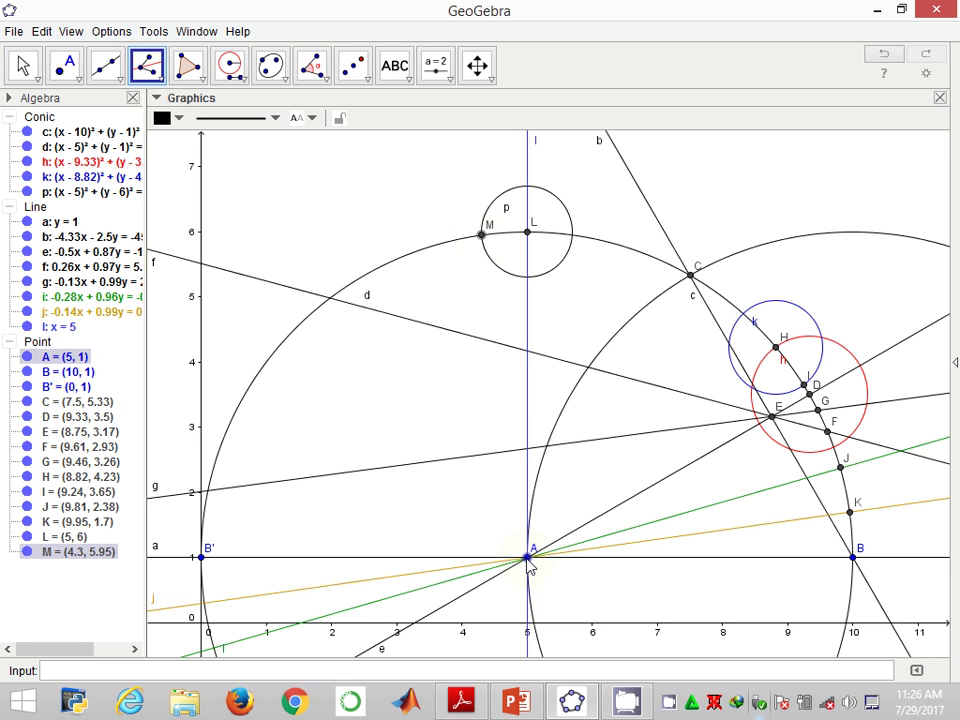
pyautogui.click(854, 559)
pyautogui.click(854, 558)
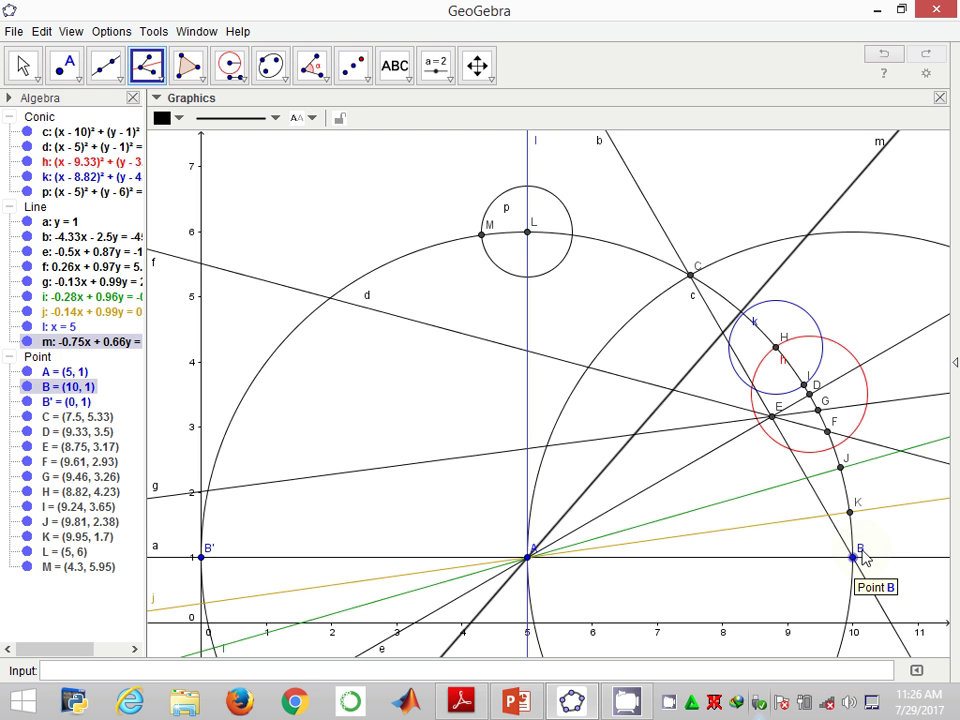
# Colour line m green (0,204,0) in its Object Properties
pyautogui.rightClick(771, 277)
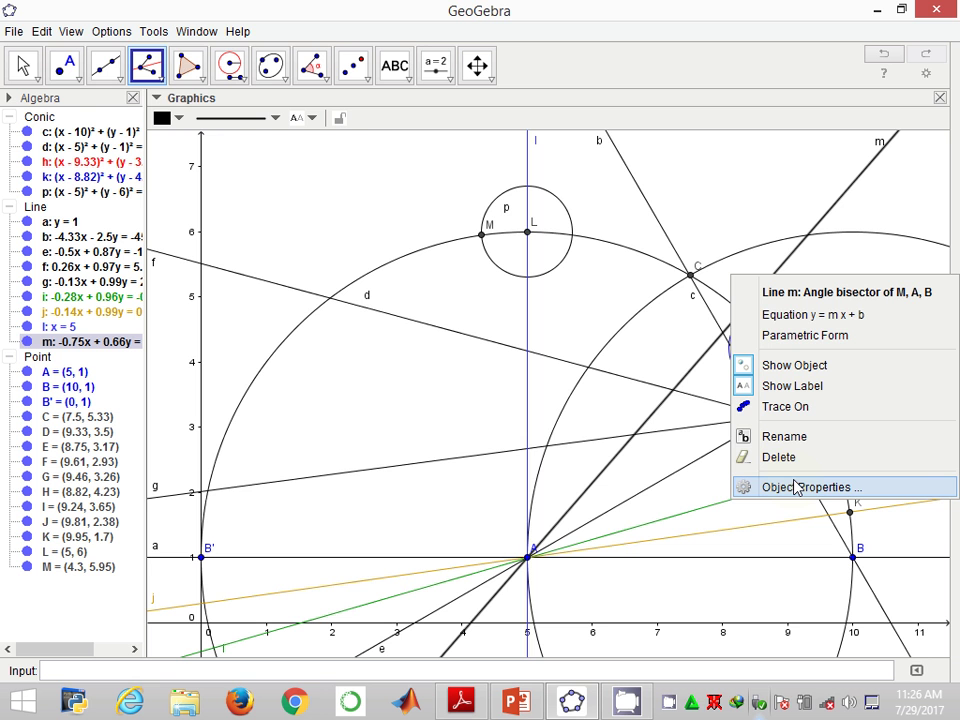
pyautogui.click(797, 489)
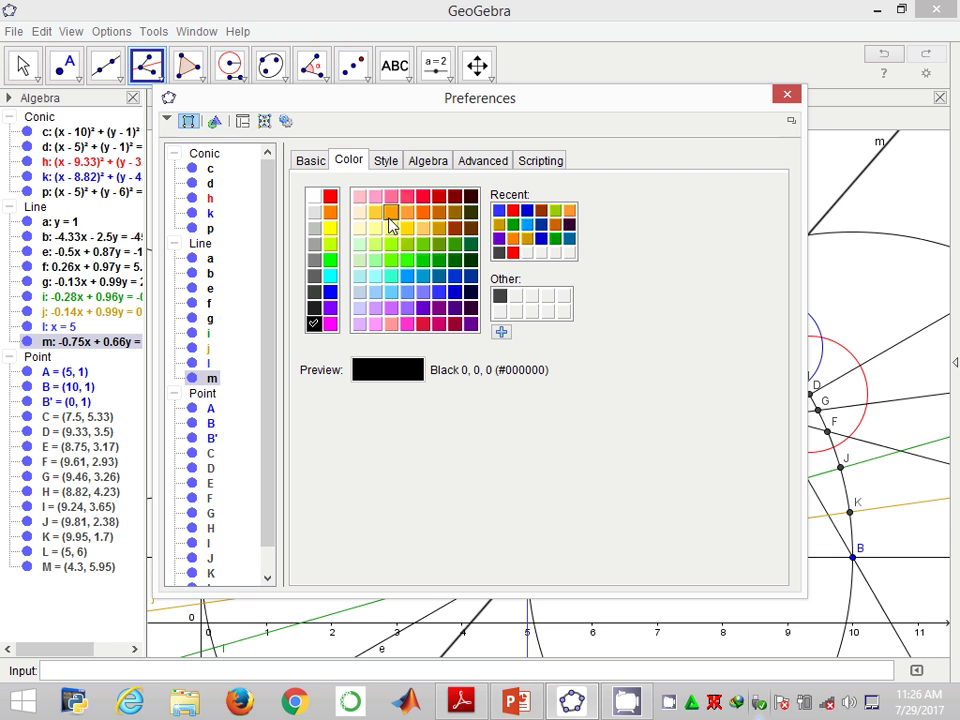
pyautogui.click(424, 261)
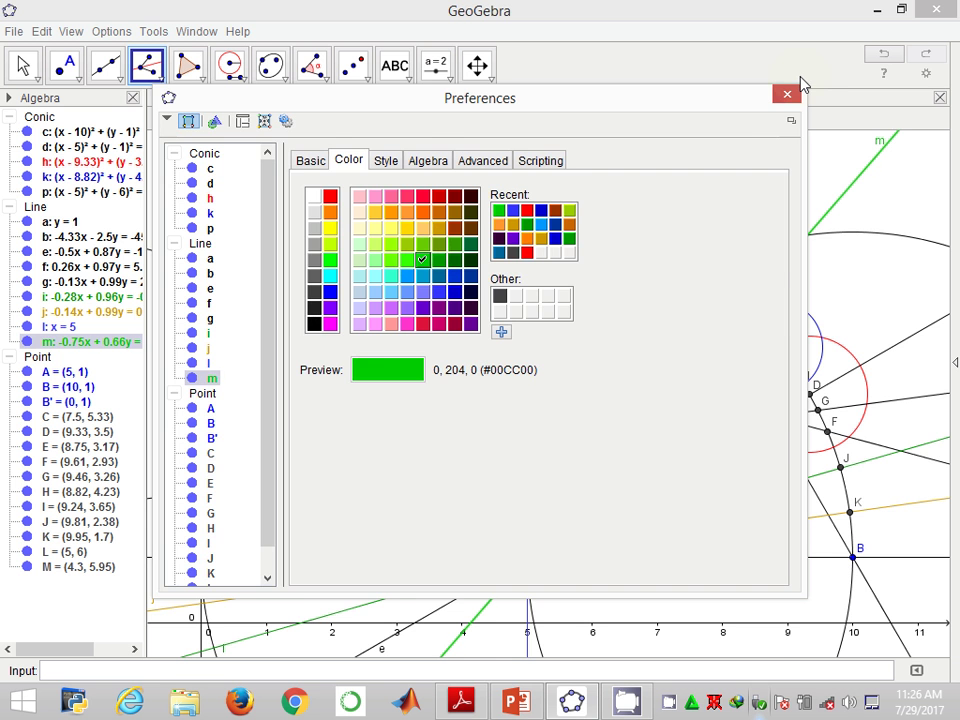
pyautogui.click(789, 93)
pyautogui.scroll(5, 732, 360)
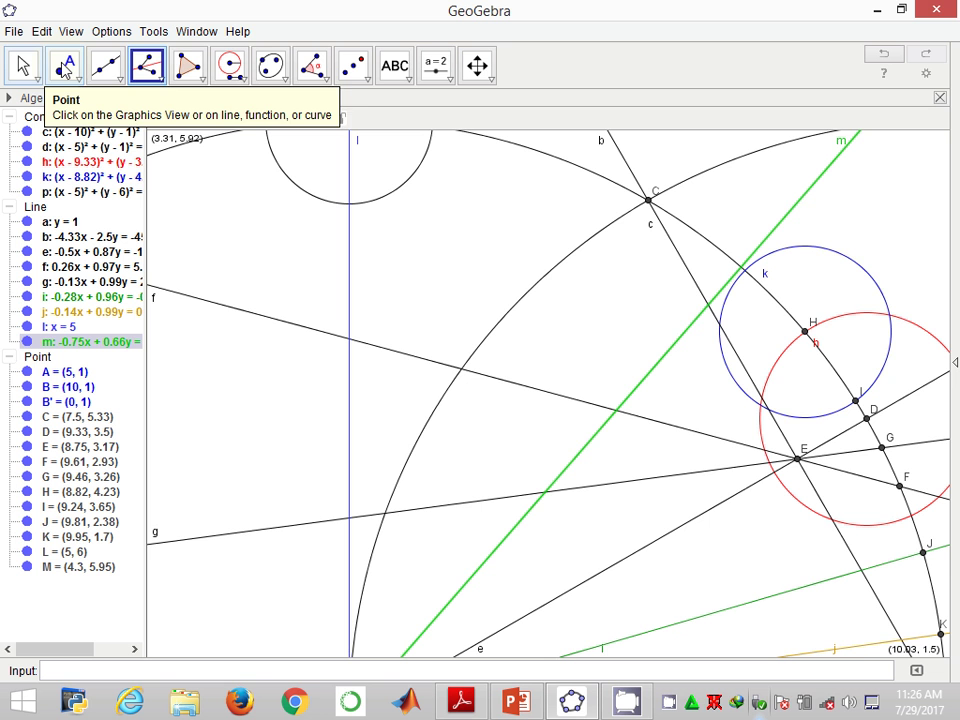
# Place point N on circle d beside line m, deleting the misplaced first attempt
pyautogui.click(63, 68)
pyautogui.click(737, 265)
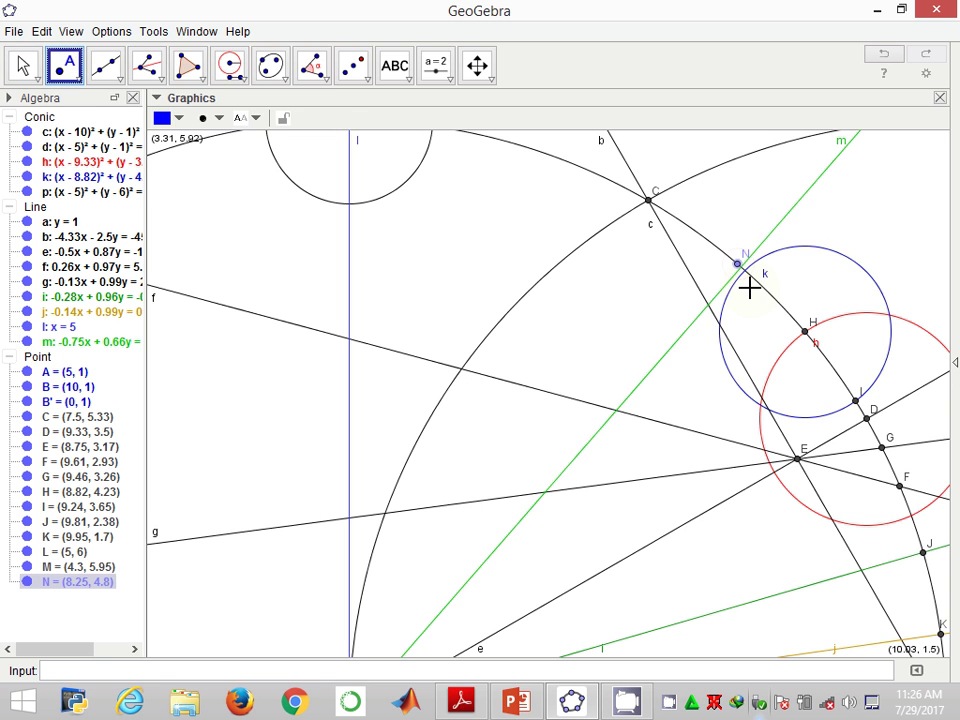
pyautogui.rightClick(737, 263)
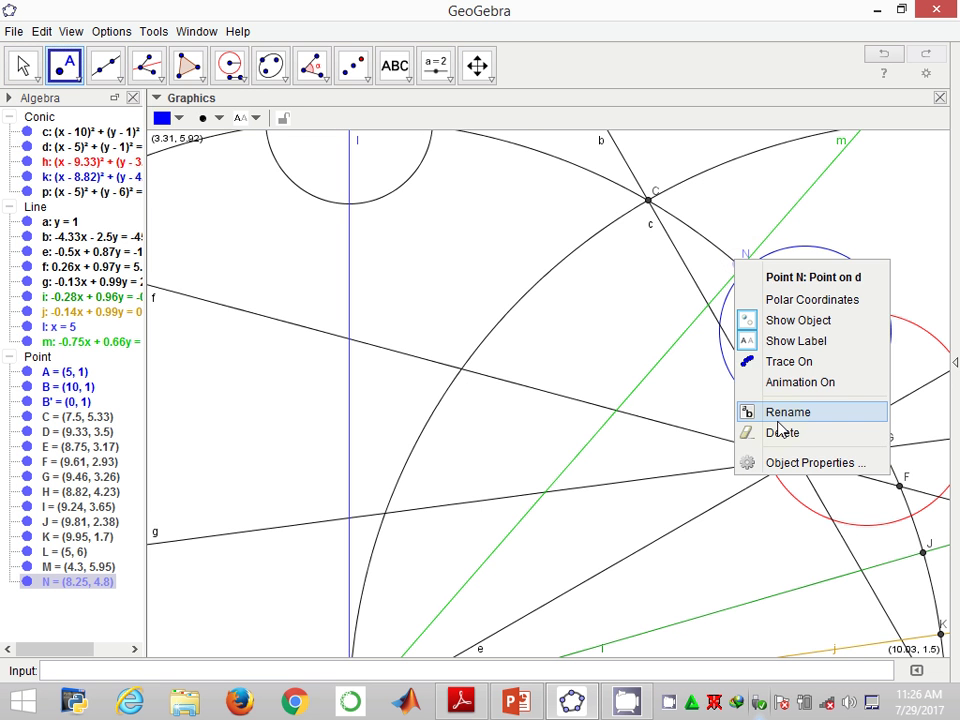
pyautogui.click(781, 431)
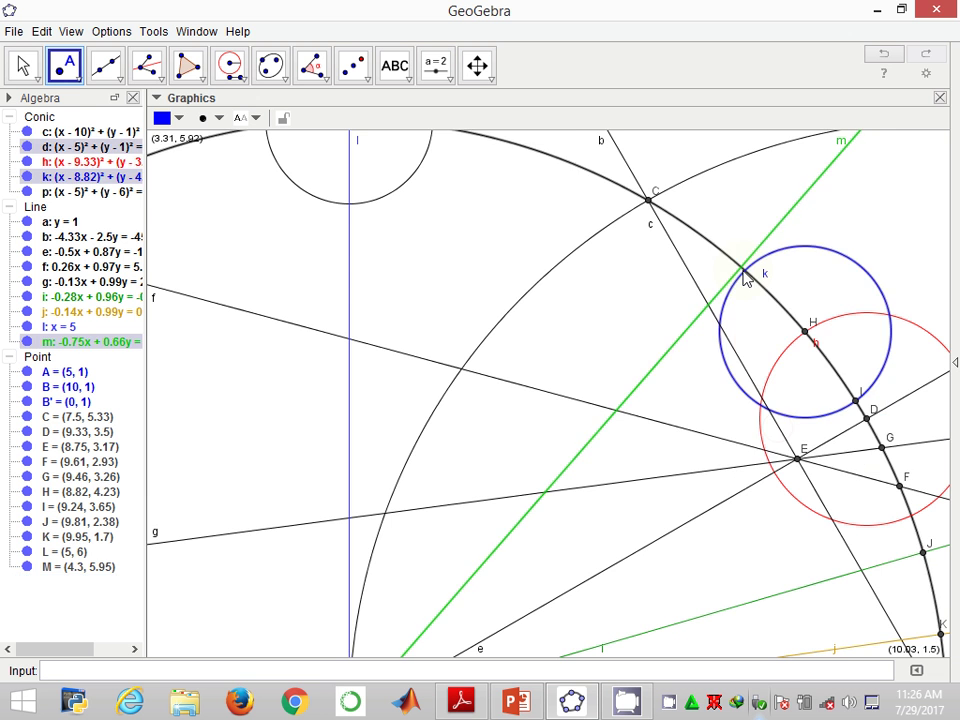
pyautogui.click(742, 269)
pyautogui.scroll(-3, 700, 252)
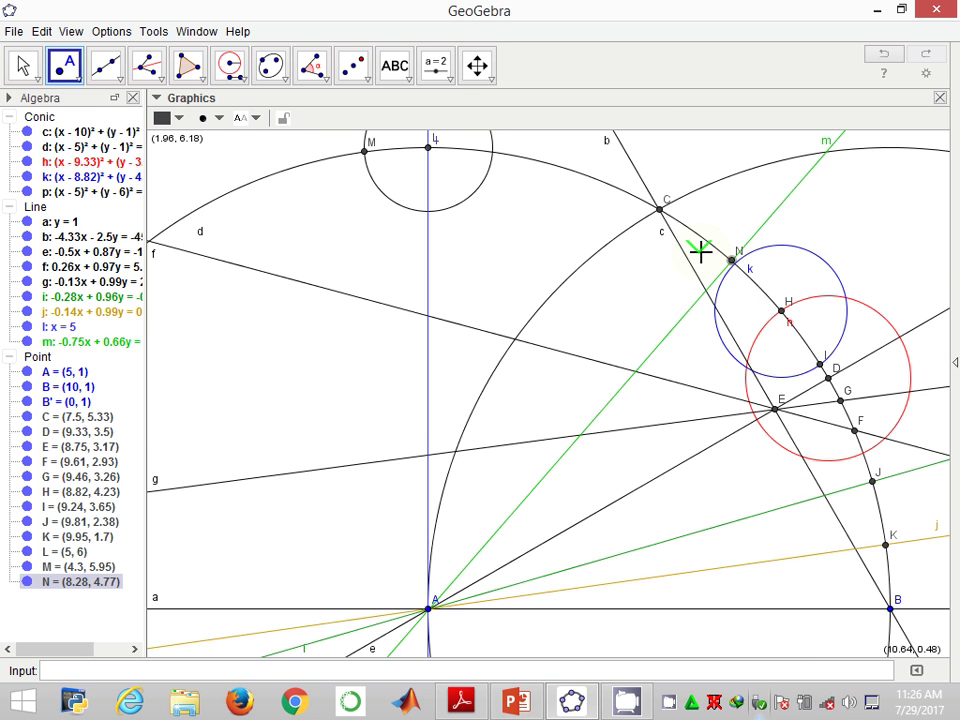
pyautogui.scroll(-1, 700, 252)
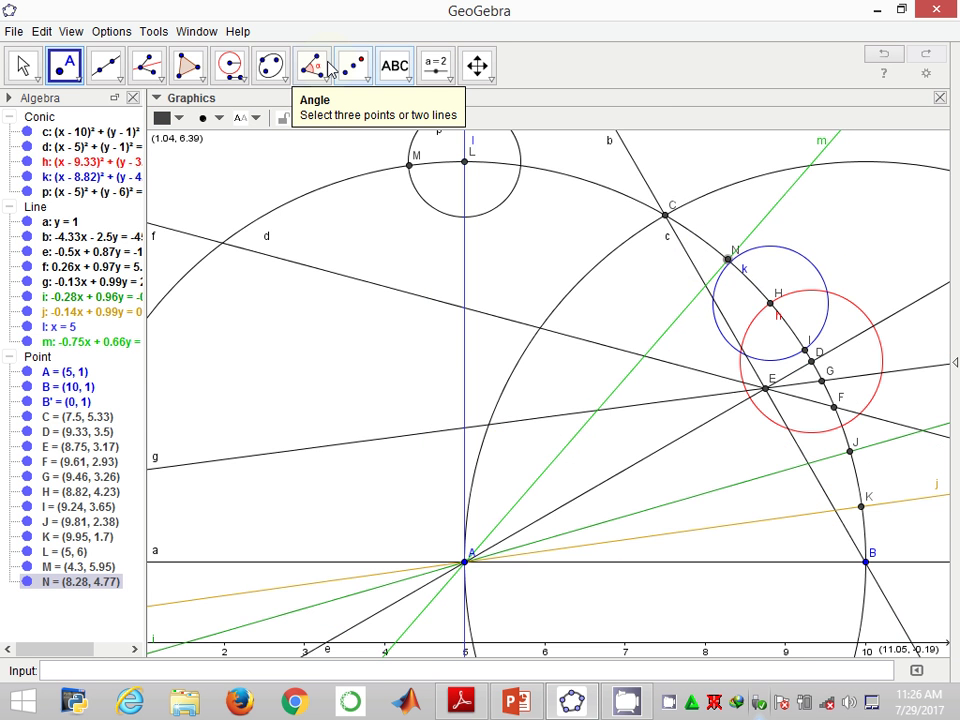
# Draw line n through A and M and colour it green
pyautogui.click(105, 65)
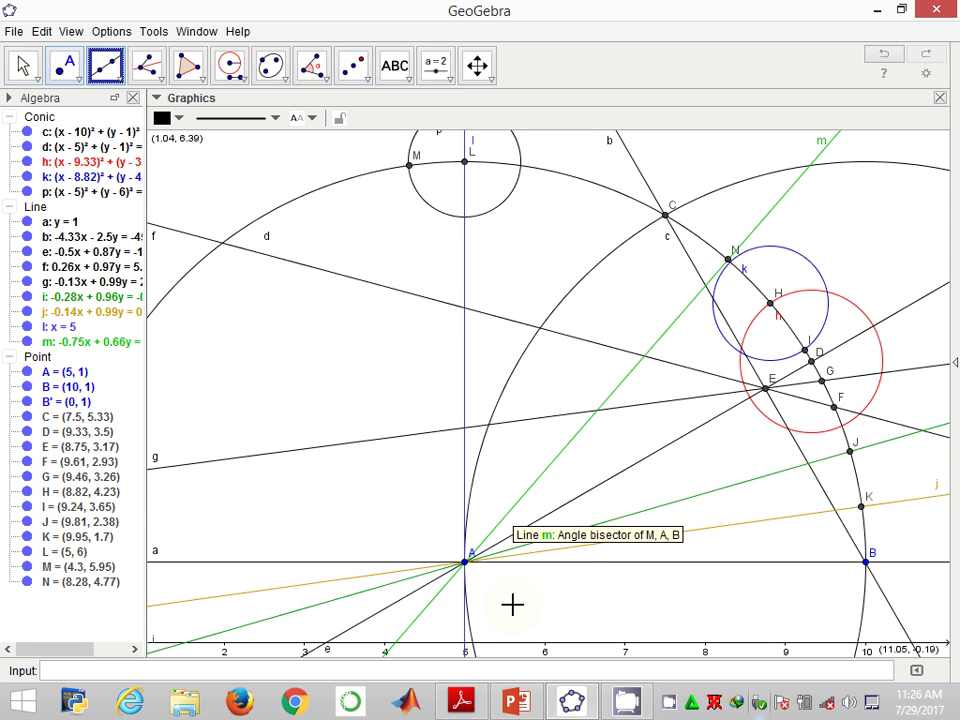
pyautogui.click(464, 562)
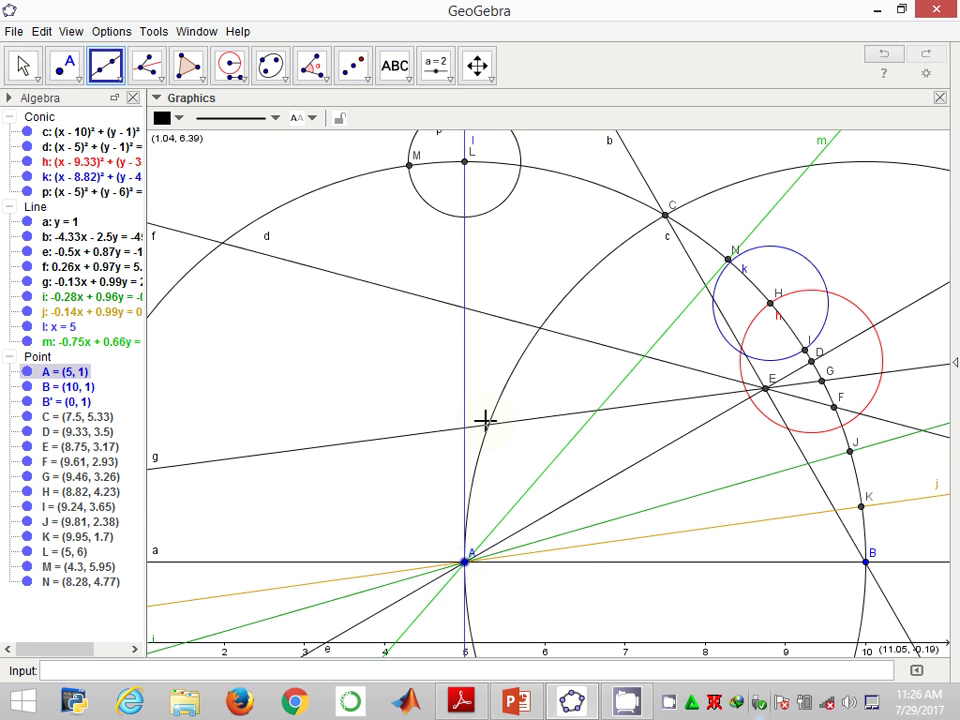
pyautogui.click(410, 166)
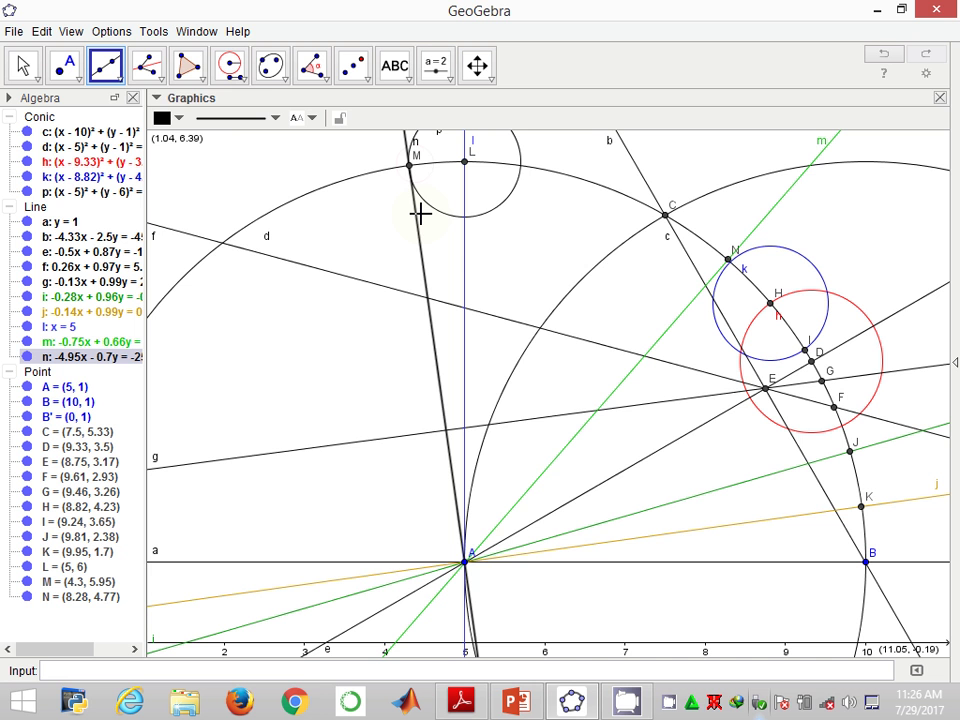
pyautogui.rightClick(420, 232)
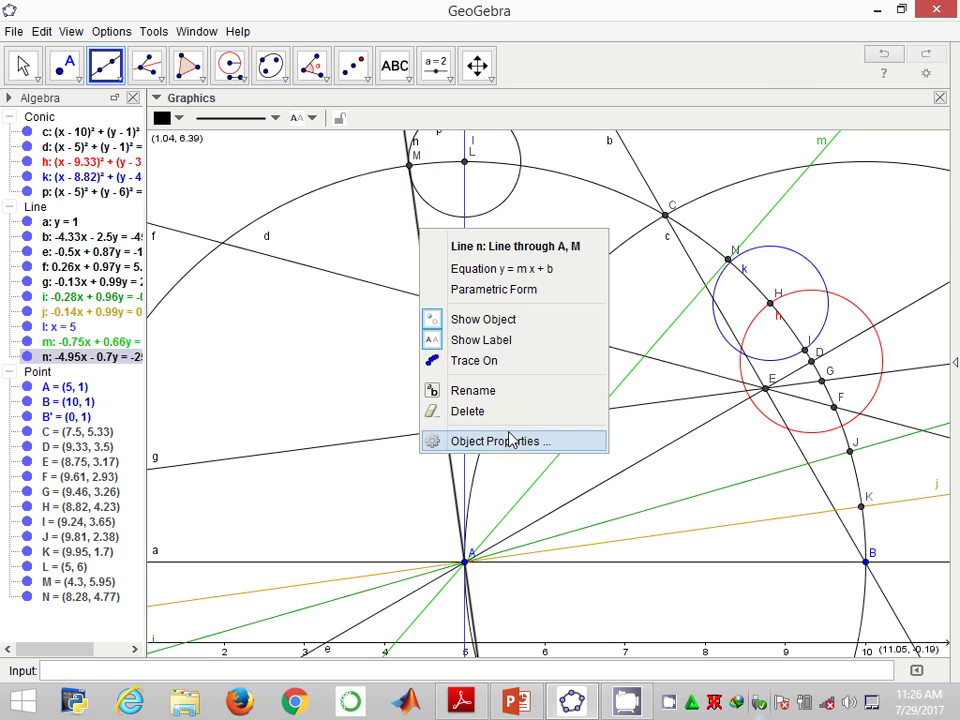
pyautogui.click(510, 440)
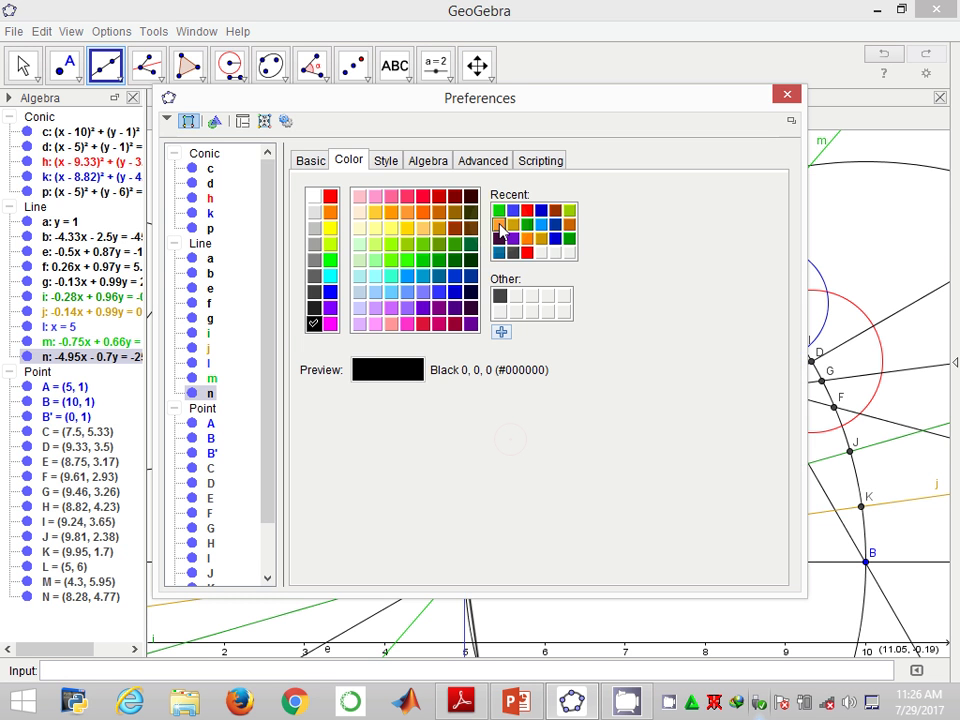
pyautogui.click(498, 210)
pyautogui.click(787, 96)
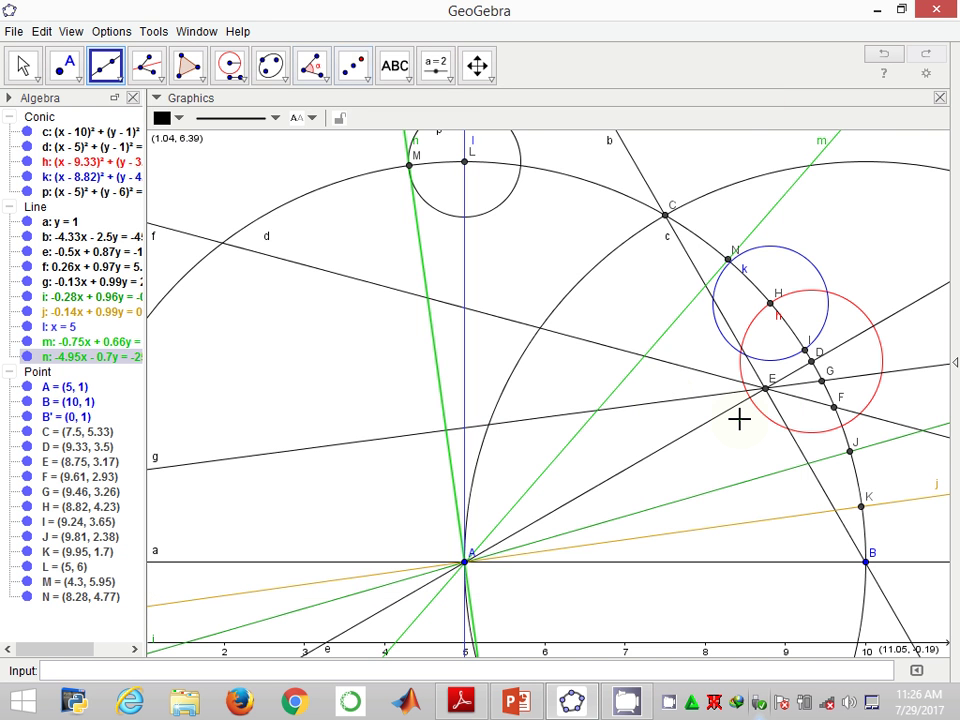
# Draw circle q centred at M passing through N
pyautogui.scroll(-2, 738, 420)
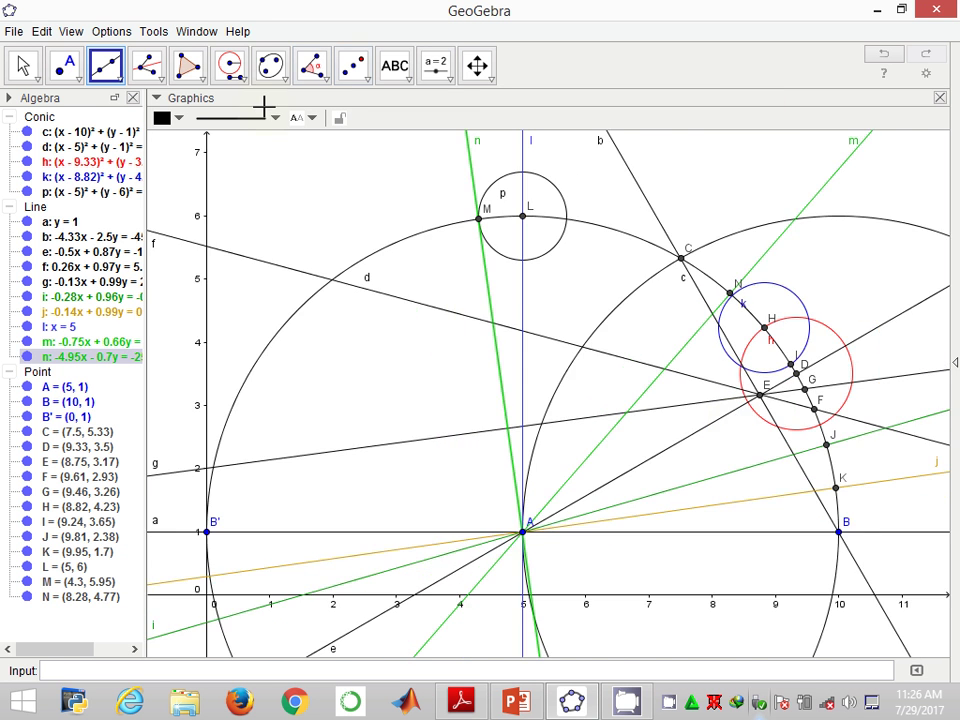
pyautogui.click(230, 65)
pyautogui.click(479, 218)
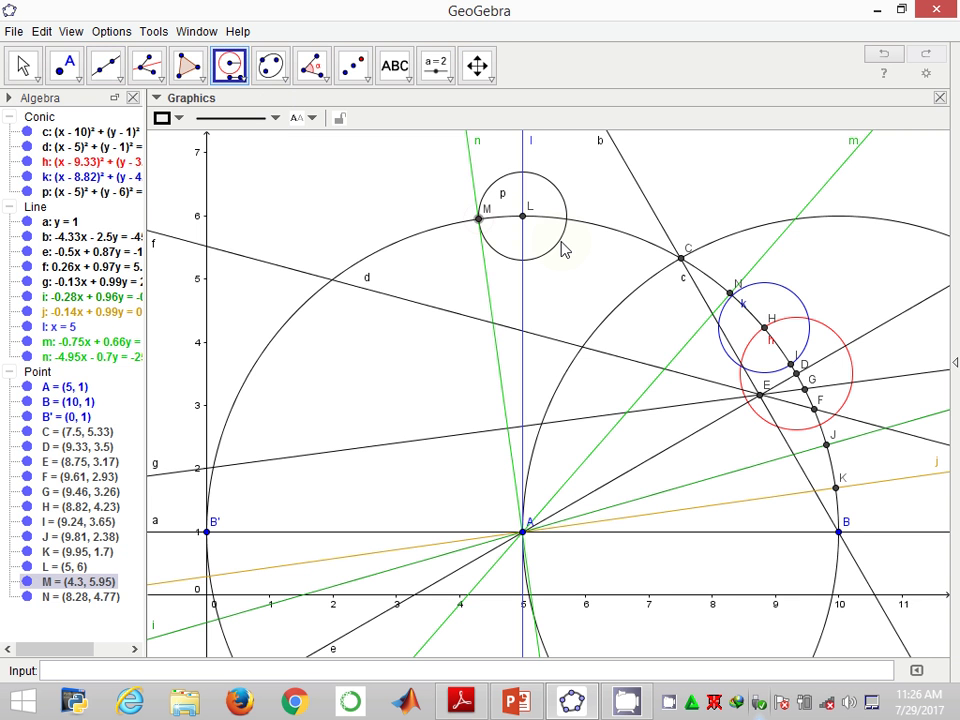
pyautogui.click(731, 293)
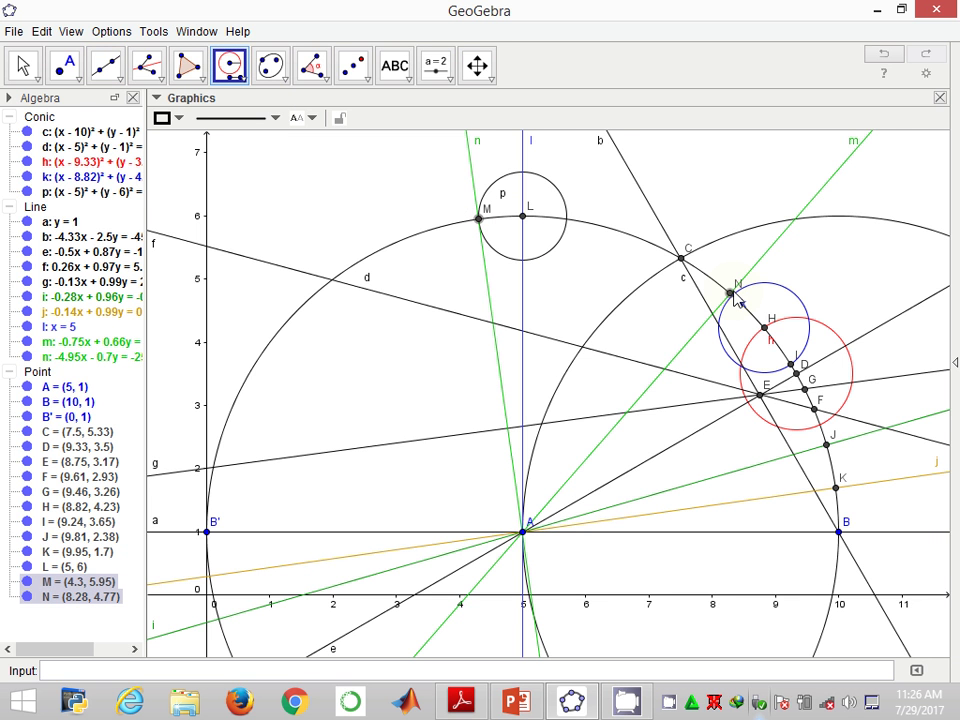
pyautogui.click(478, 219)
pyautogui.click(478, 219)
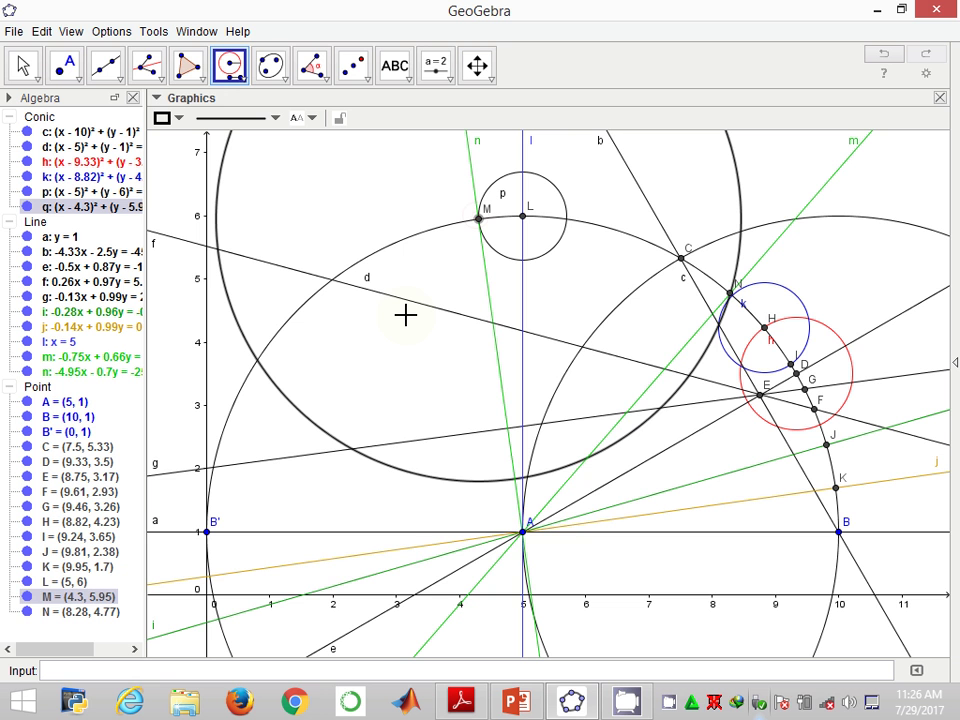
# Colour circle q light blue and mark point O where it meets circle d
pyautogui.rightClick(281, 401)
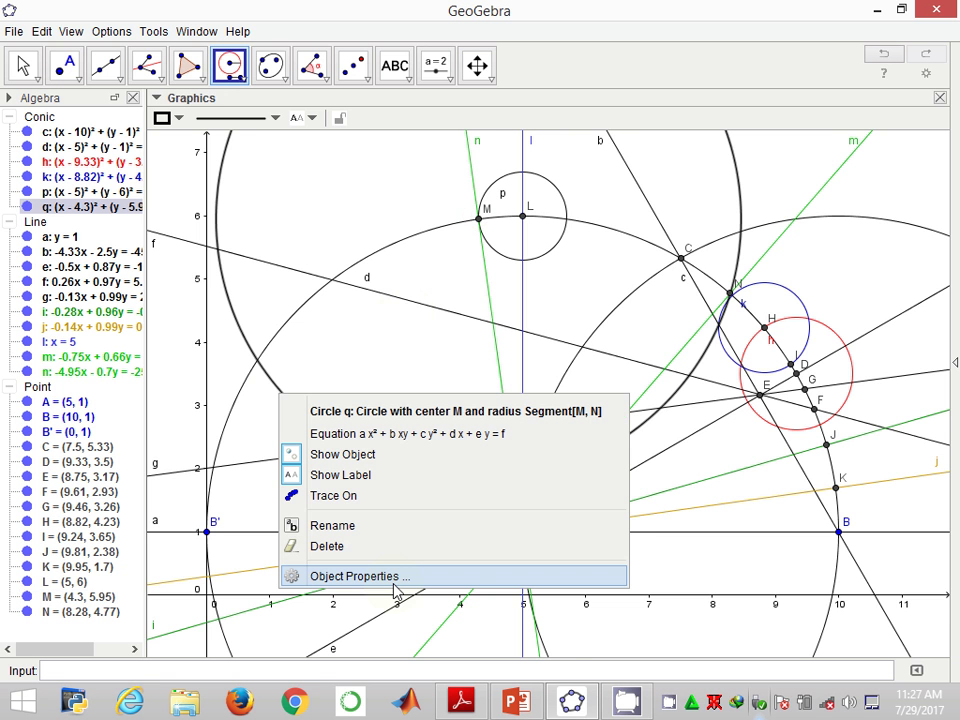
pyautogui.click(395, 577)
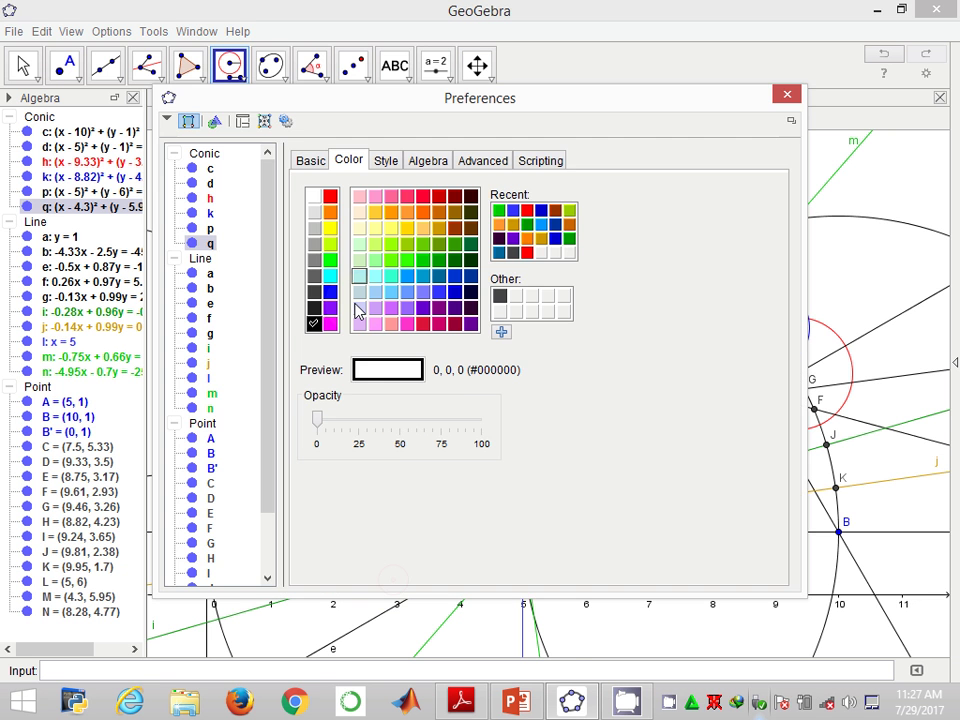
pyautogui.click(359, 291)
pyautogui.click(787, 94)
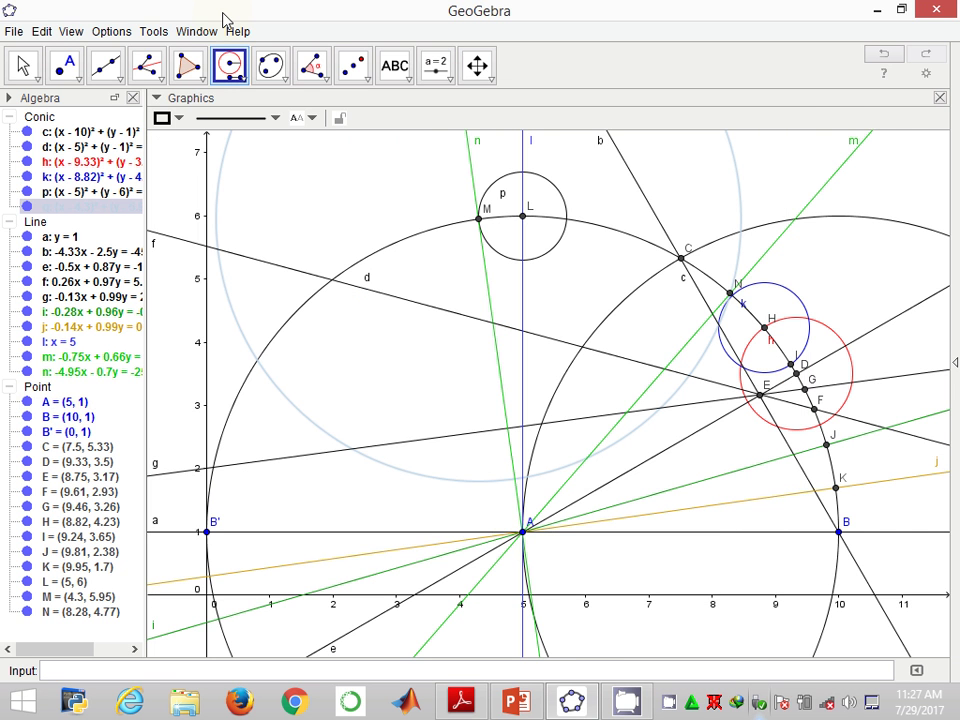
pyautogui.click(64, 66)
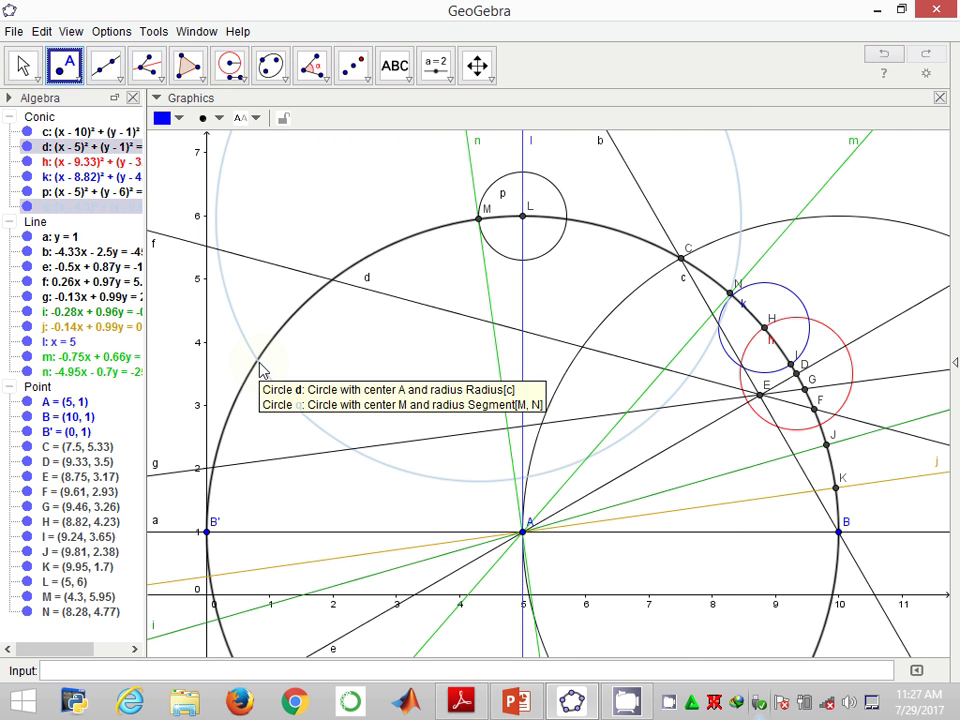
pyautogui.click(257, 357)
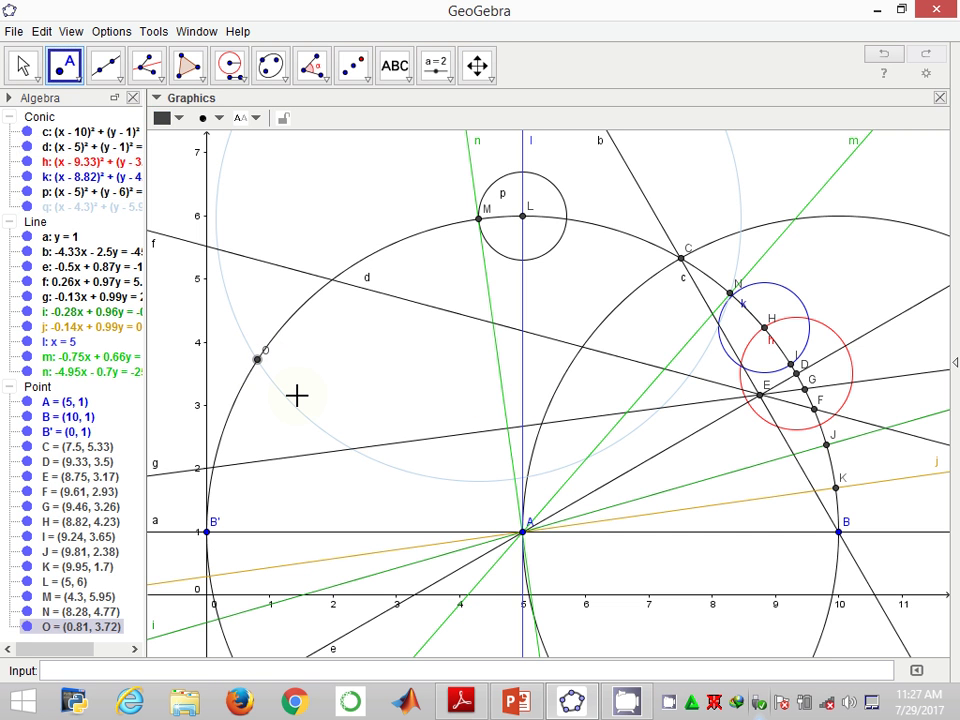
# Draw line r through A and O and colour it green
pyautogui.click(118, 68)
pyautogui.click(523, 533)
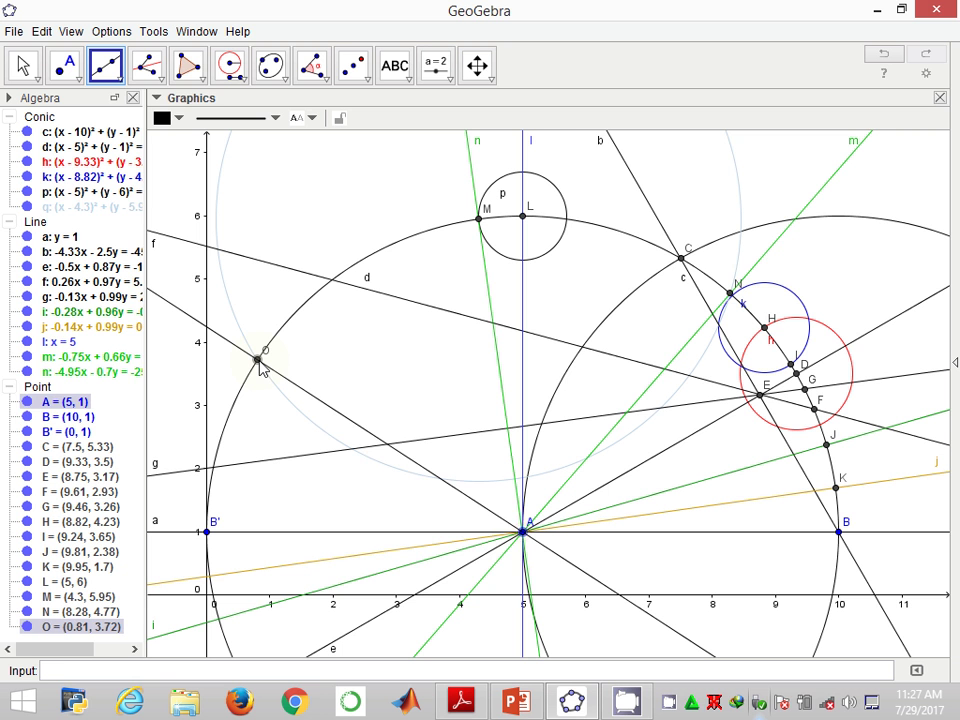
pyautogui.click(258, 360)
pyautogui.rightClick(337, 411)
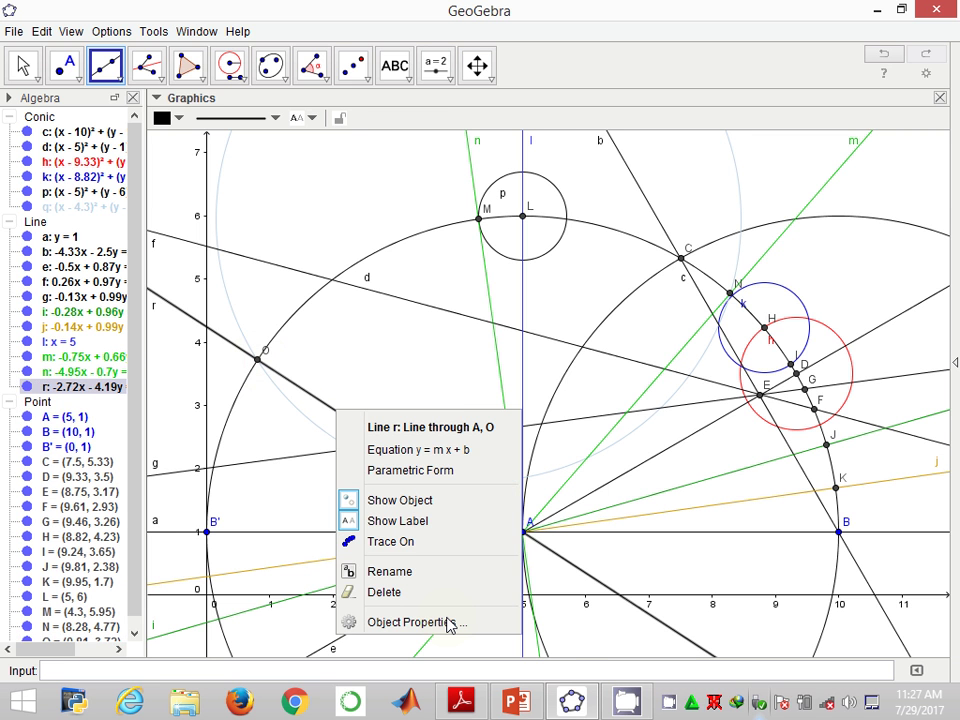
pyautogui.click(449, 622)
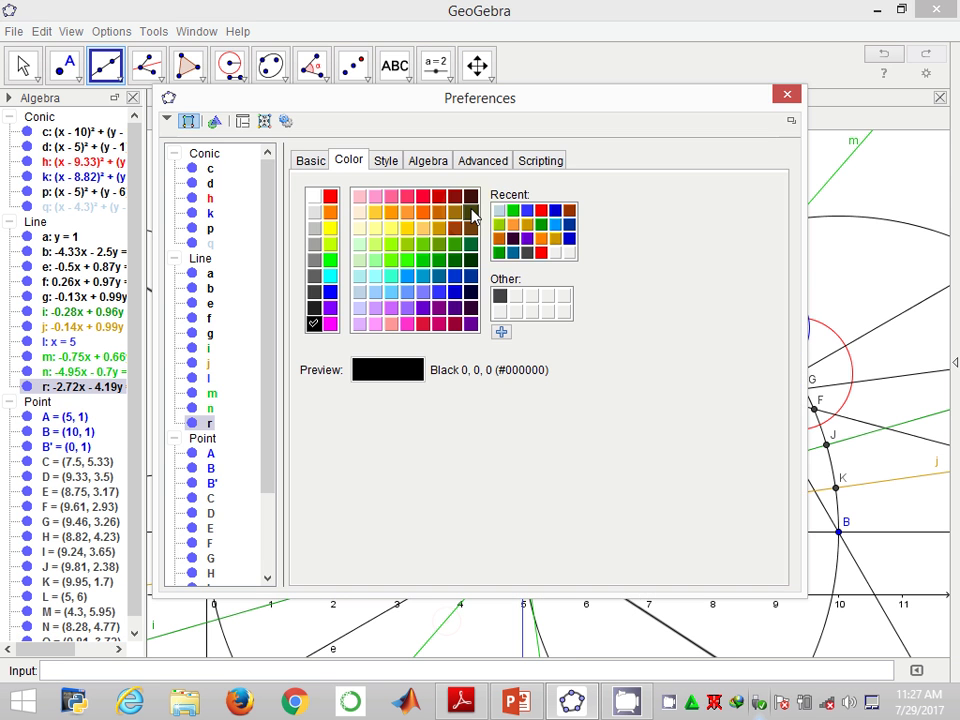
pyautogui.click(515, 211)
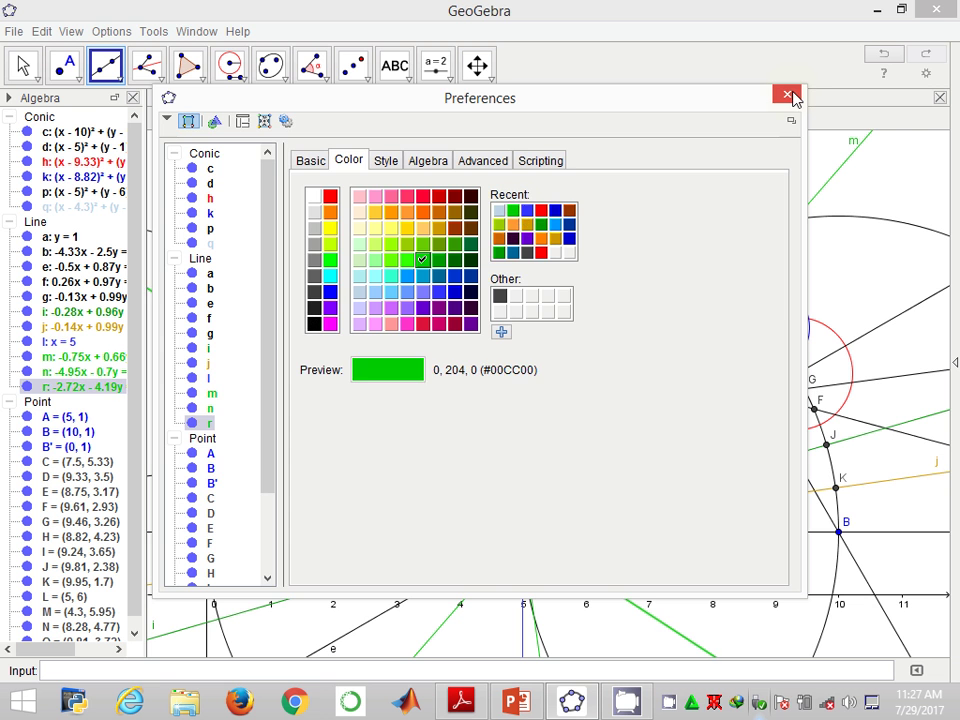
pyautogui.click(788, 95)
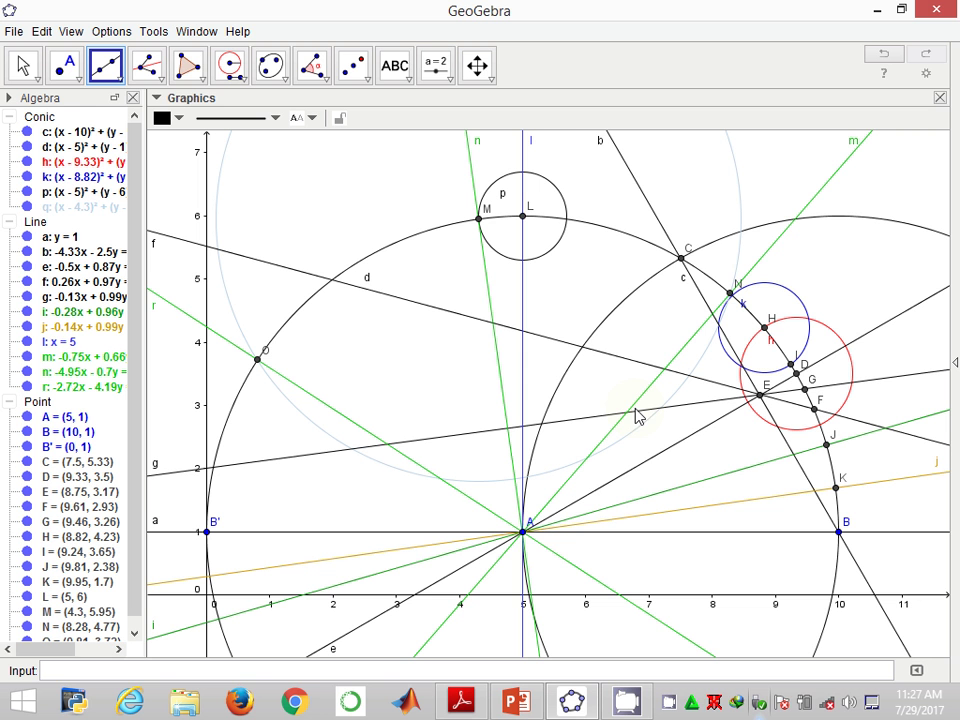
# Recolour bisector line i light cyan (#99FFFF)
pyautogui.rightClick(694, 485)
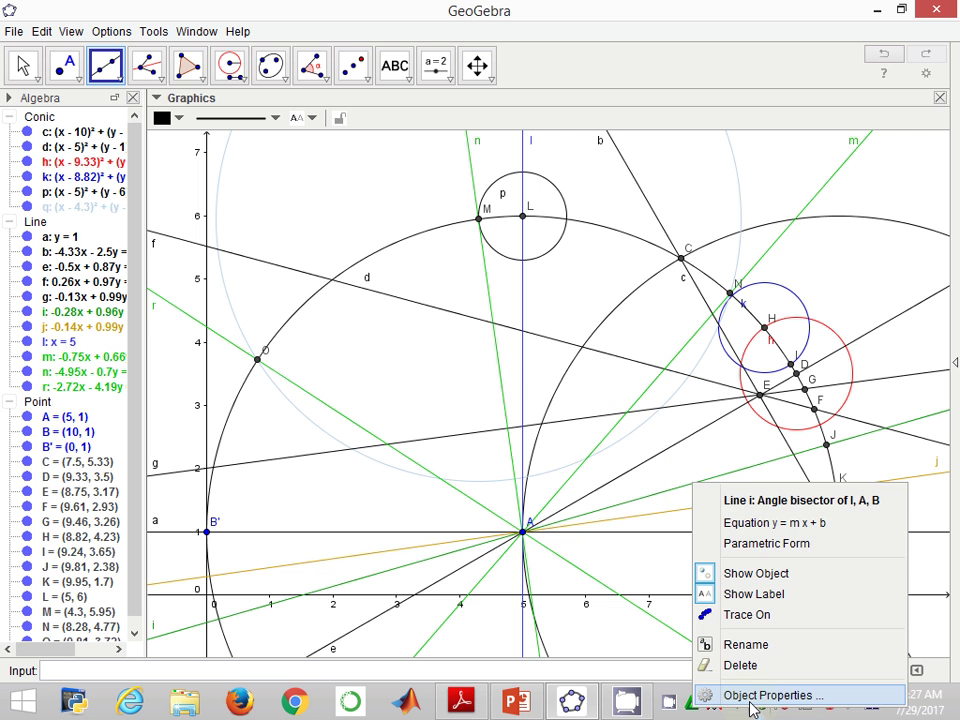
pyautogui.click(751, 702)
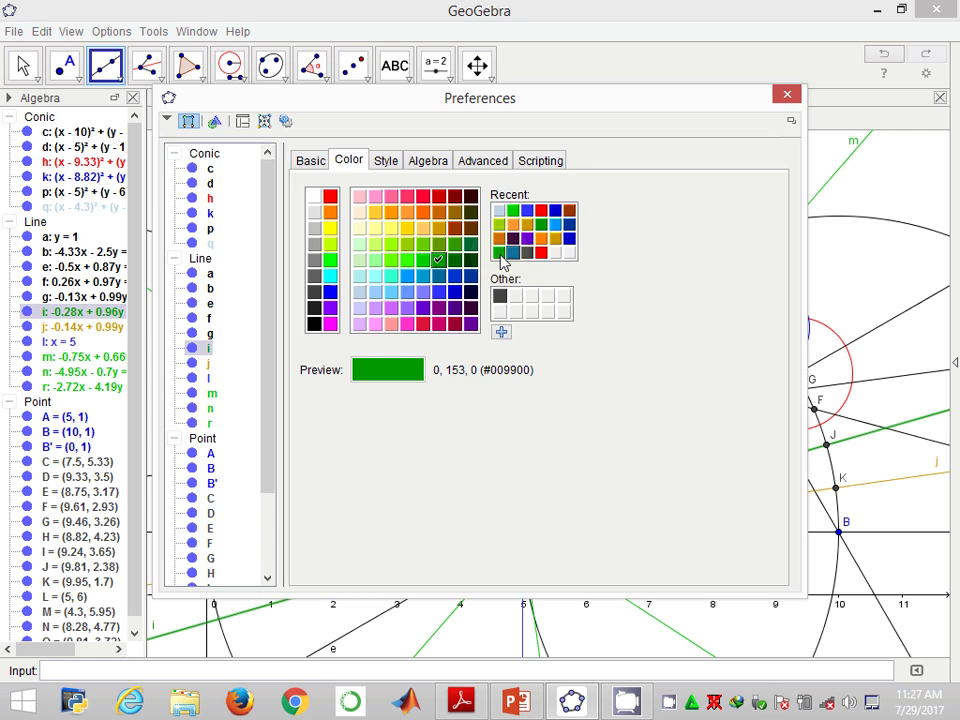
pyautogui.click(375, 275)
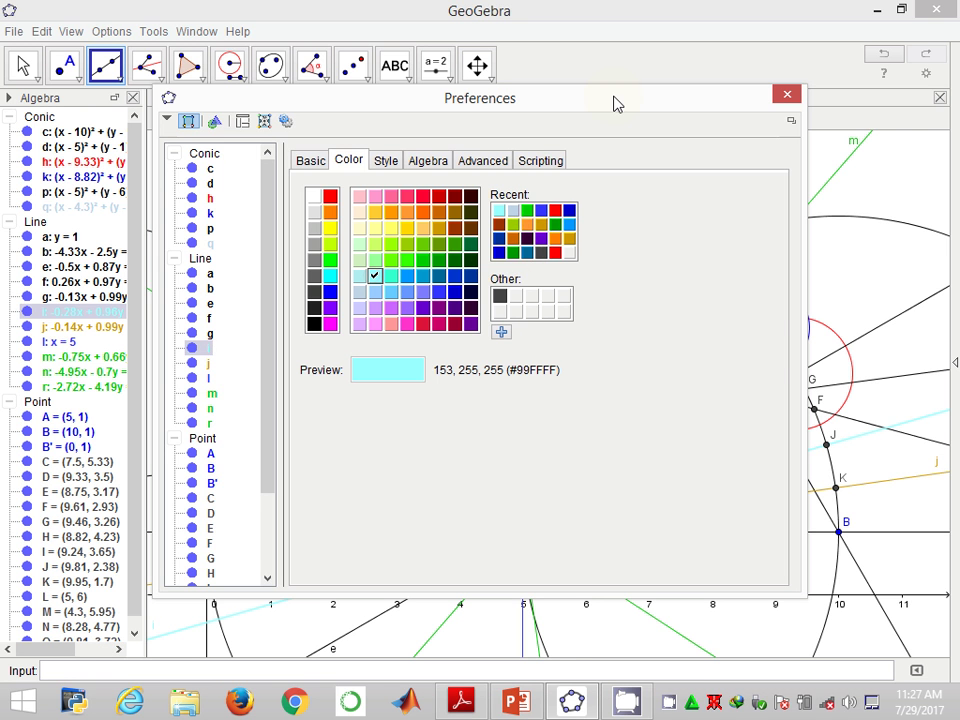
pyautogui.click(786, 95)
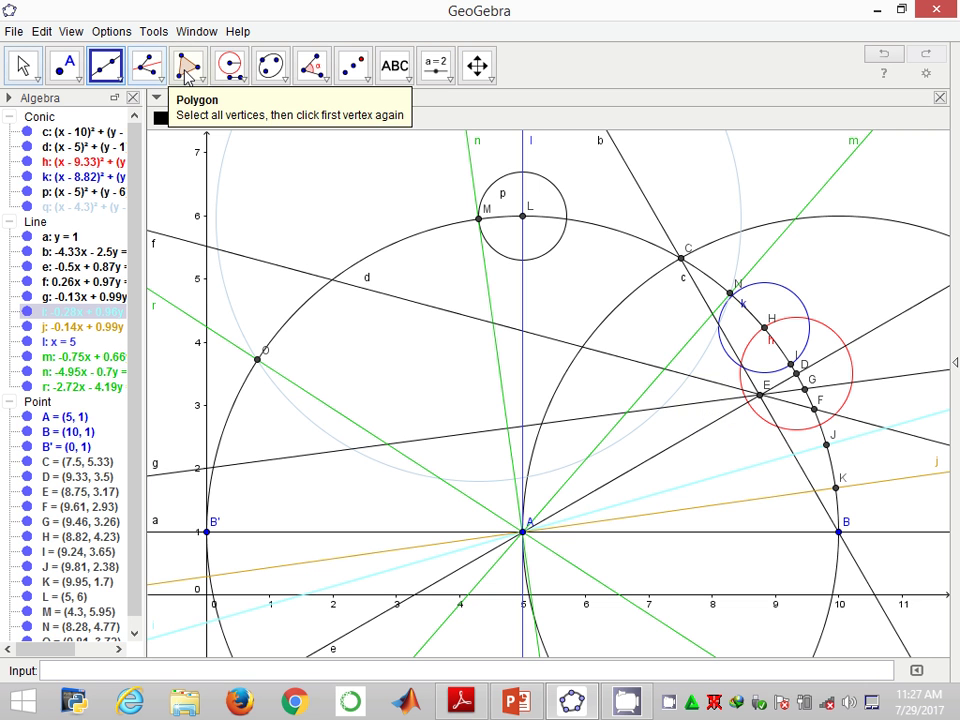
# Measure angles NAB, MAB and OAB at A as α = 49°, β = 98°, γ = 147°
pyautogui.click(313, 65)
pyautogui.click(731, 293)
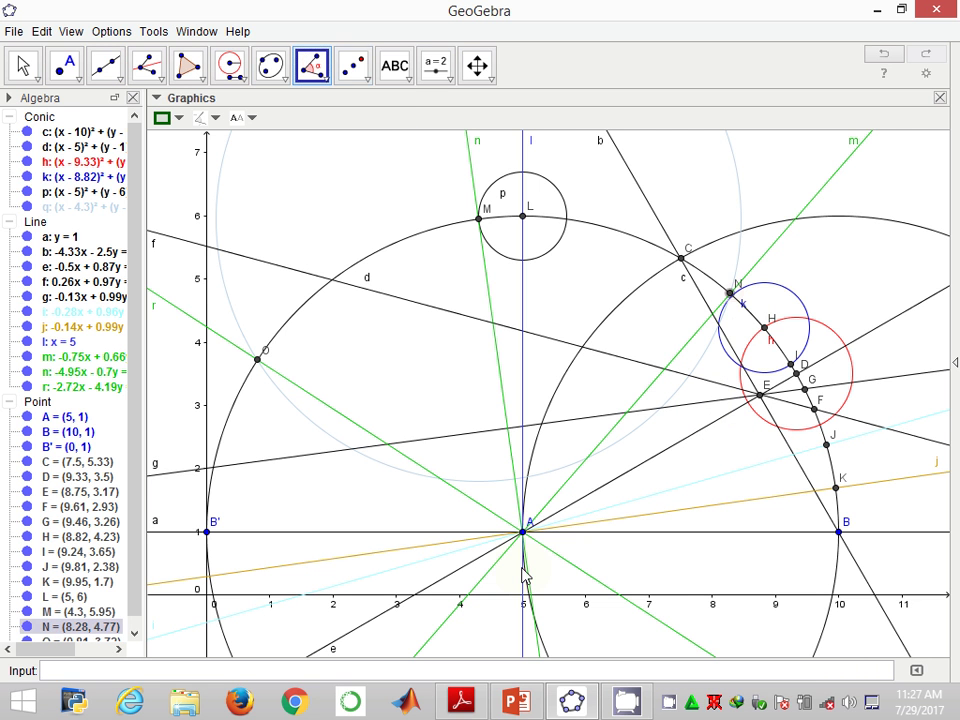
pyautogui.click(522, 532)
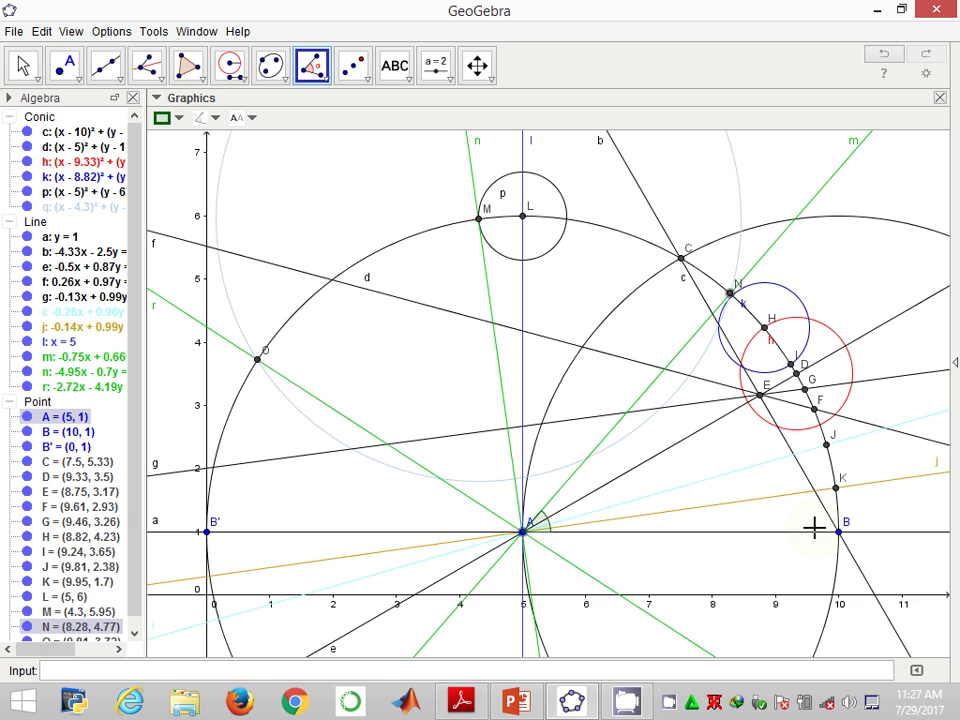
pyautogui.click(838, 532)
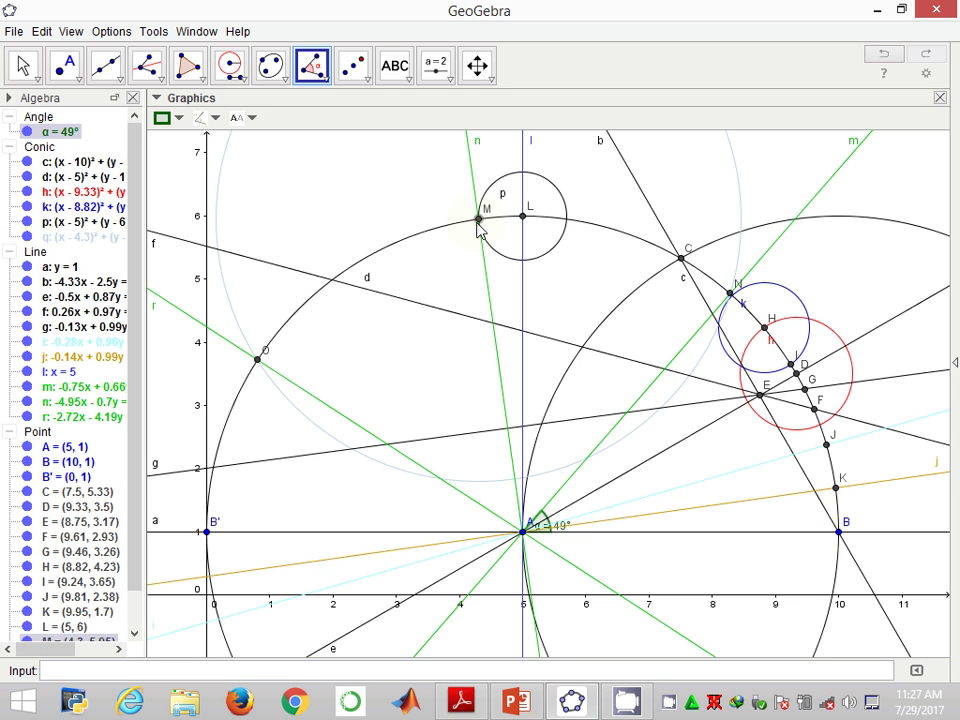
pyautogui.click(529, 538)
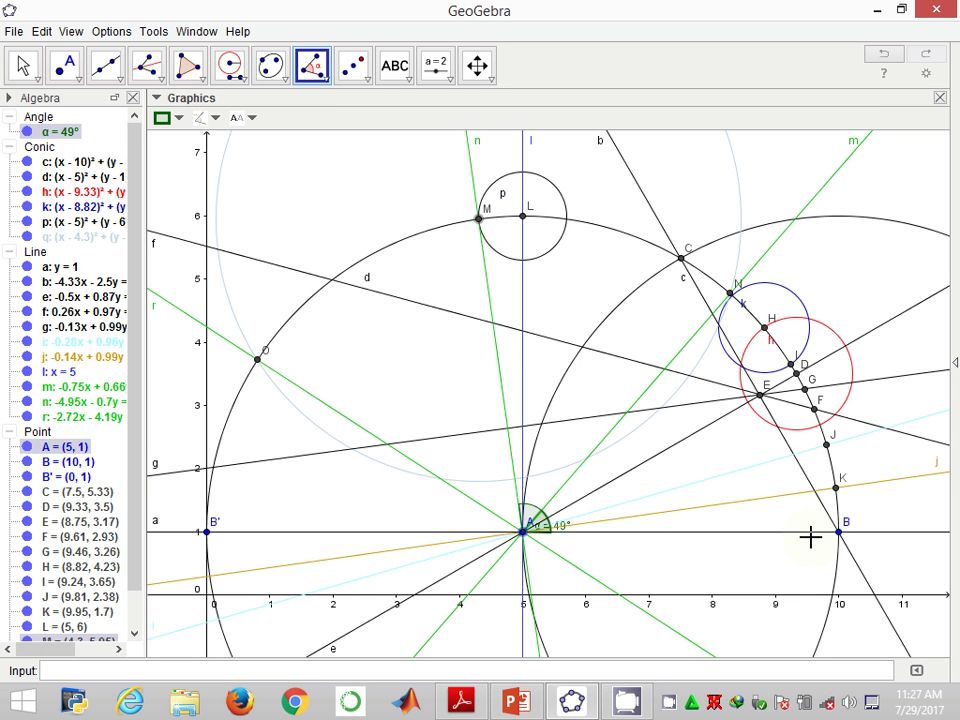
pyautogui.click(839, 532)
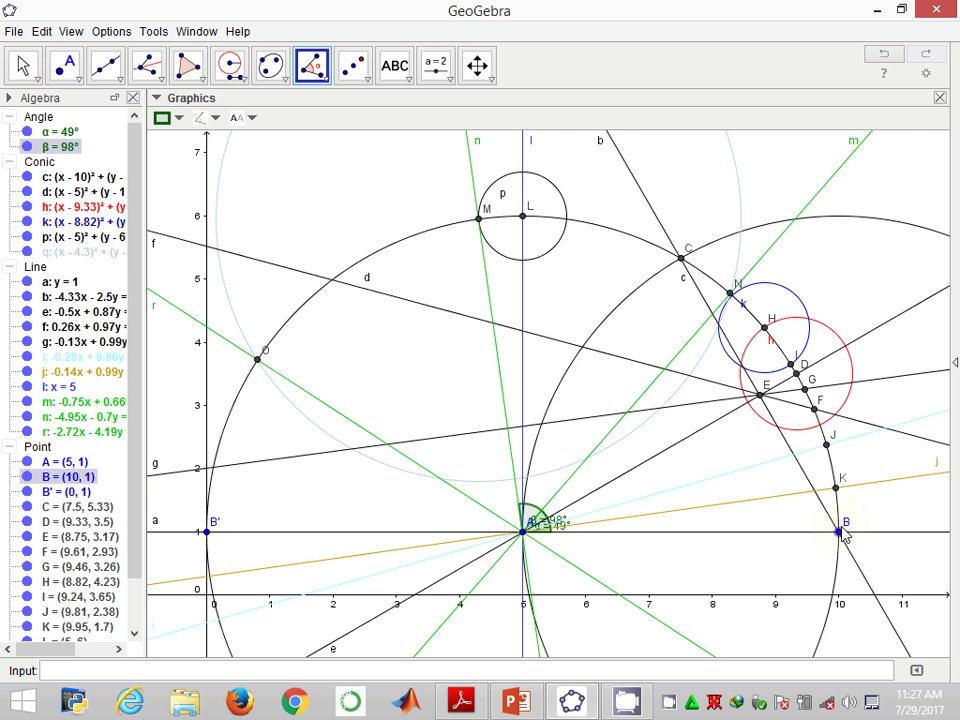
pyautogui.click(258, 358)
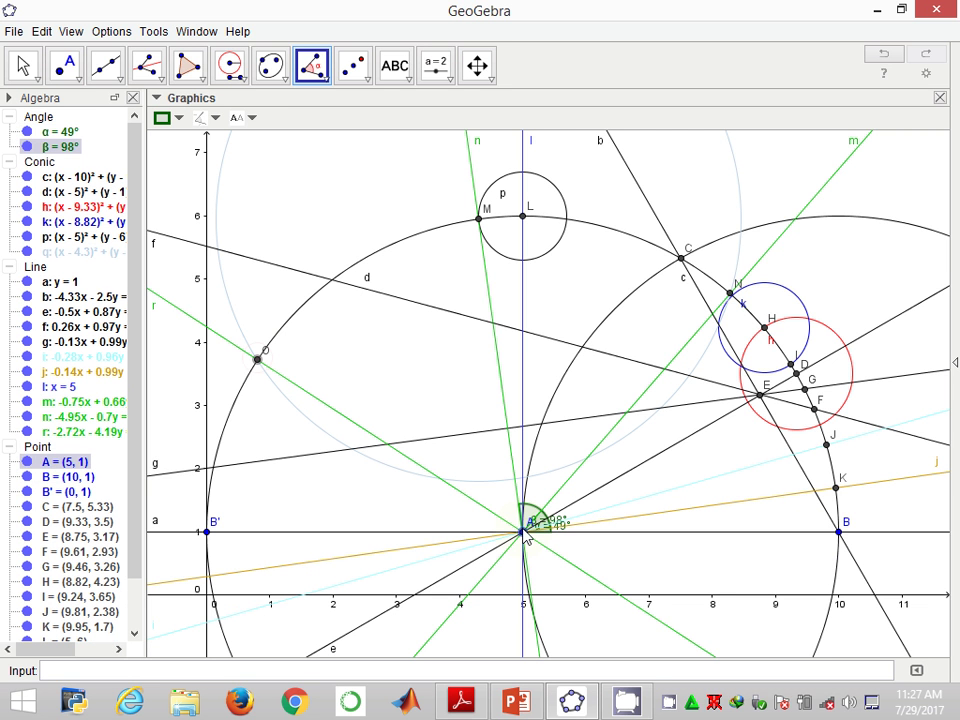
pyautogui.click(523, 532)
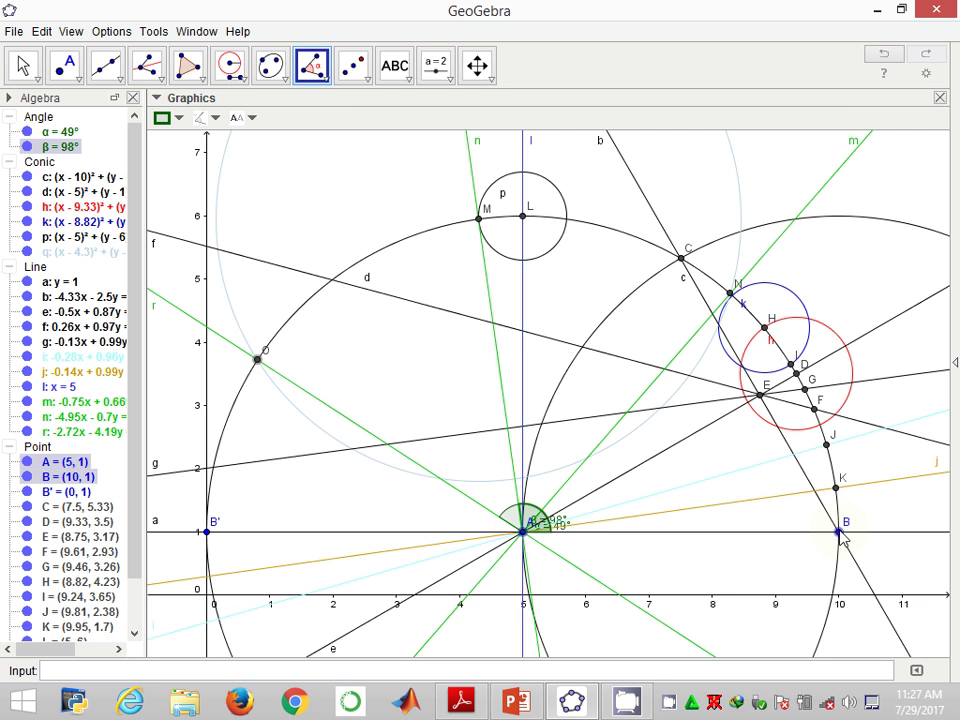
pyautogui.click(840, 534)
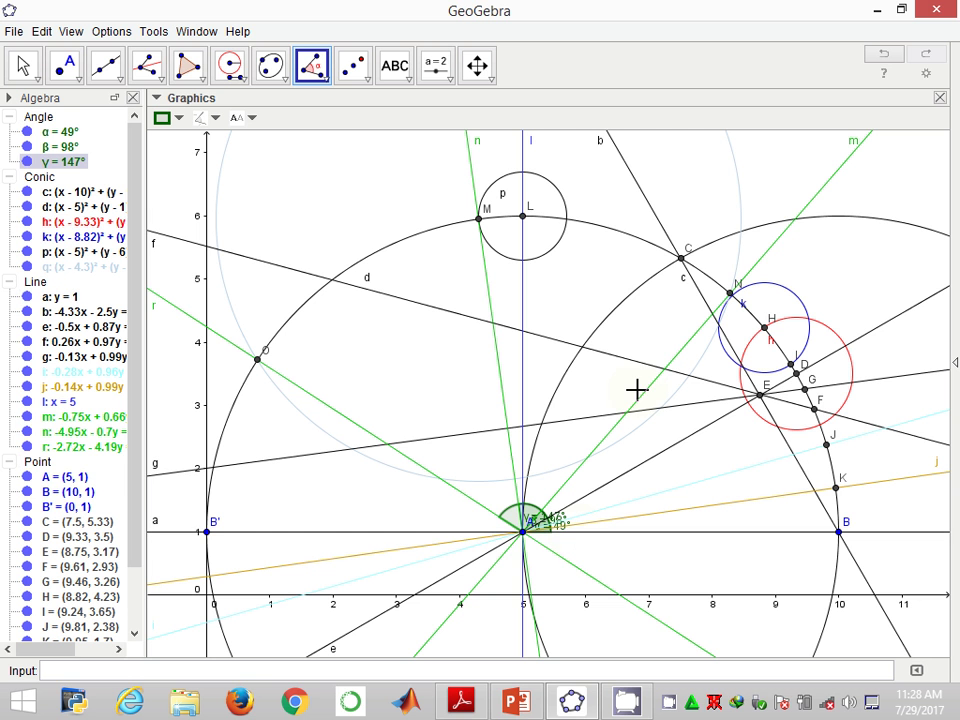
pyautogui.click(590, 348)
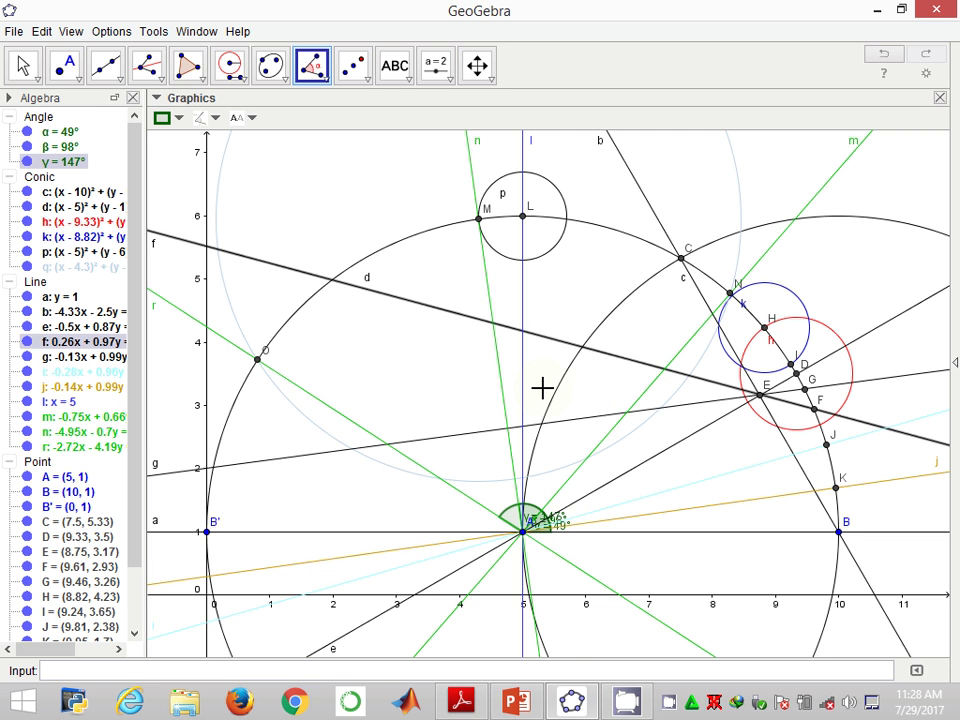
pyautogui.click(632, 546)
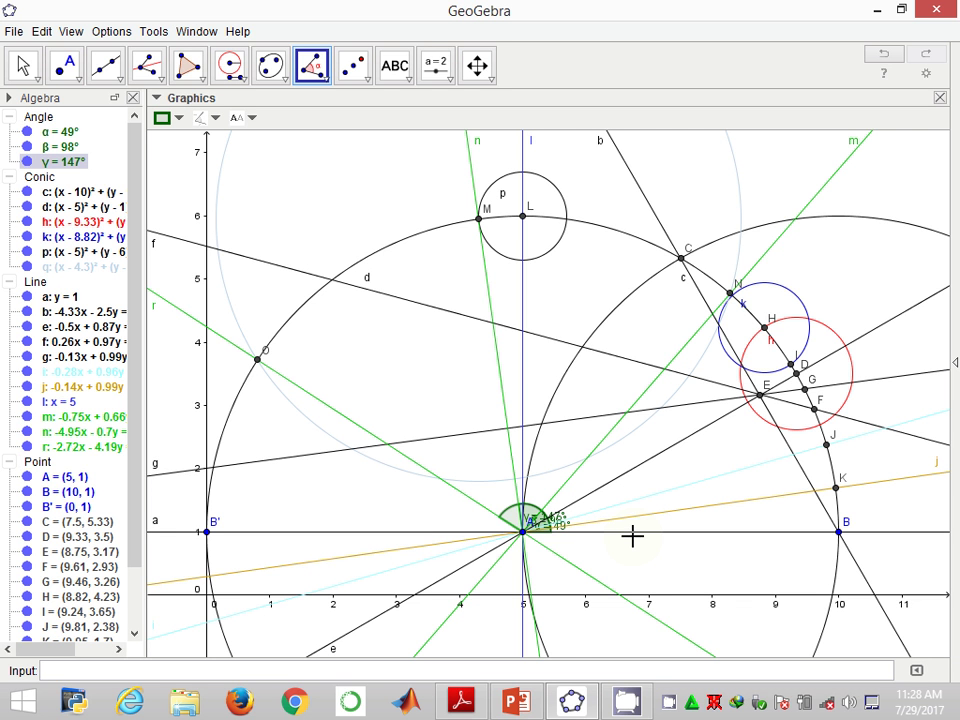
pyautogui.click(632, 537)
# Set Options rounding to 4 decimal places, giving 49.0002°, 98.0003° and 147.0005°
pyautogui.click(106, 32)
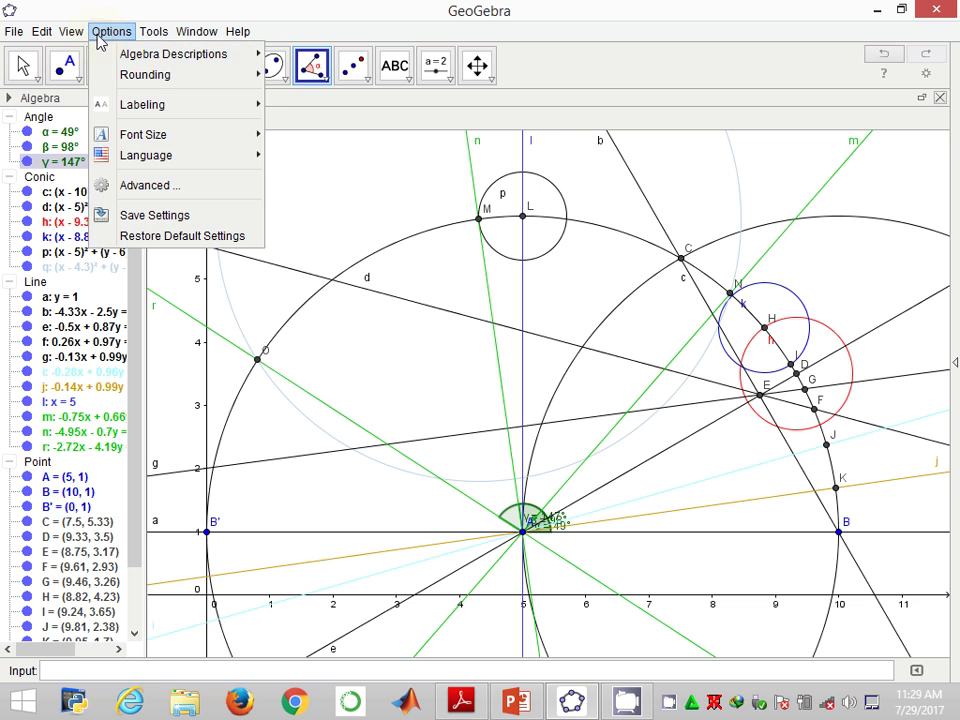
pyautogui.moveTo(121, 82)
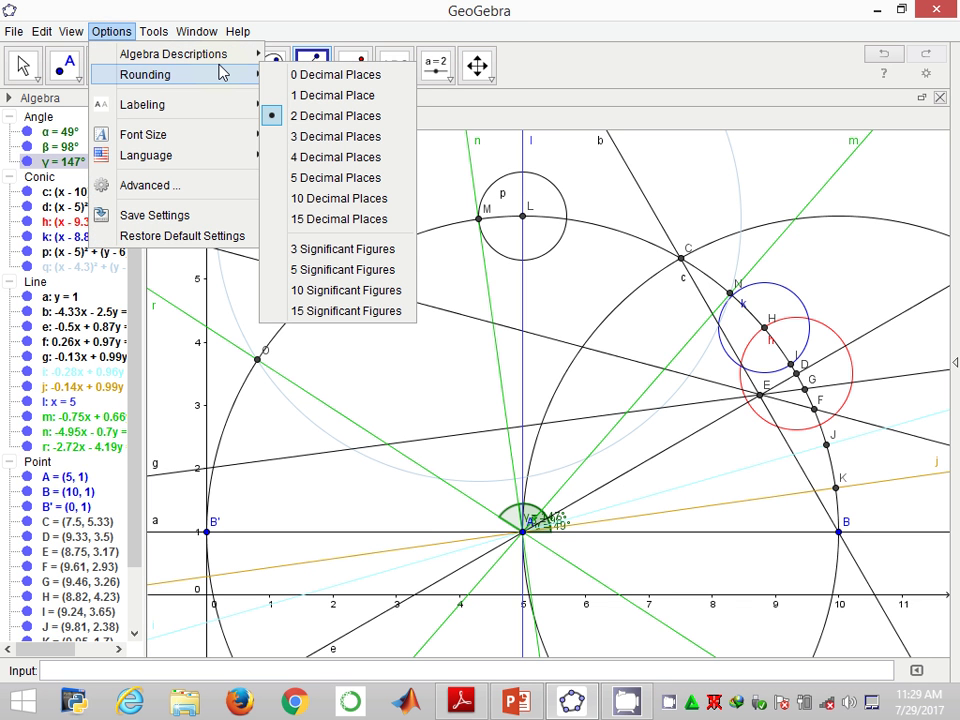
pyautogui.click(345, 160)
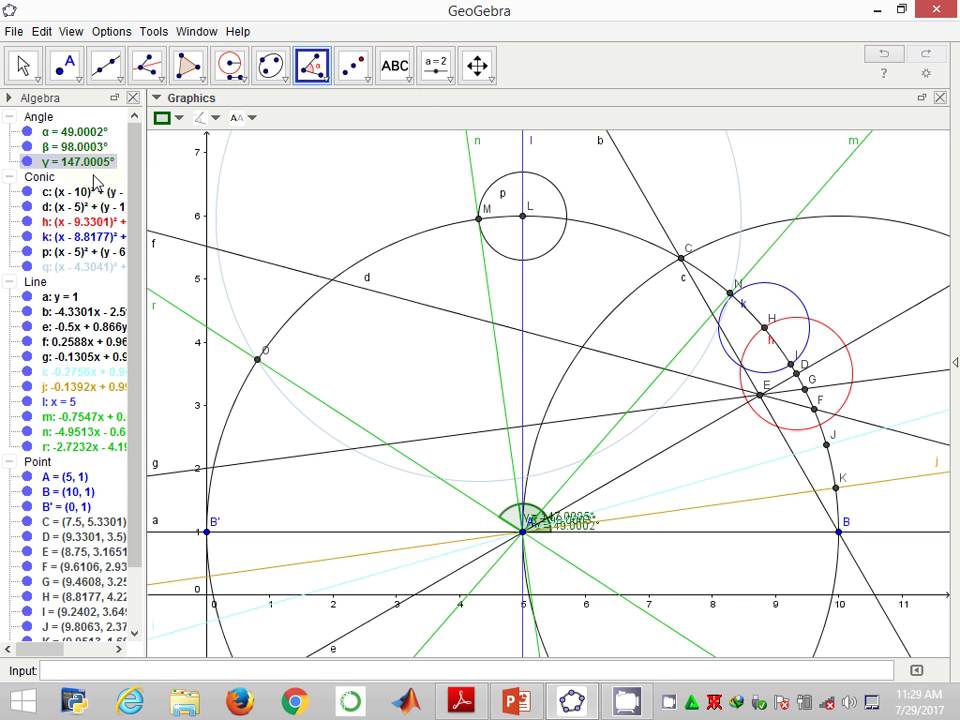